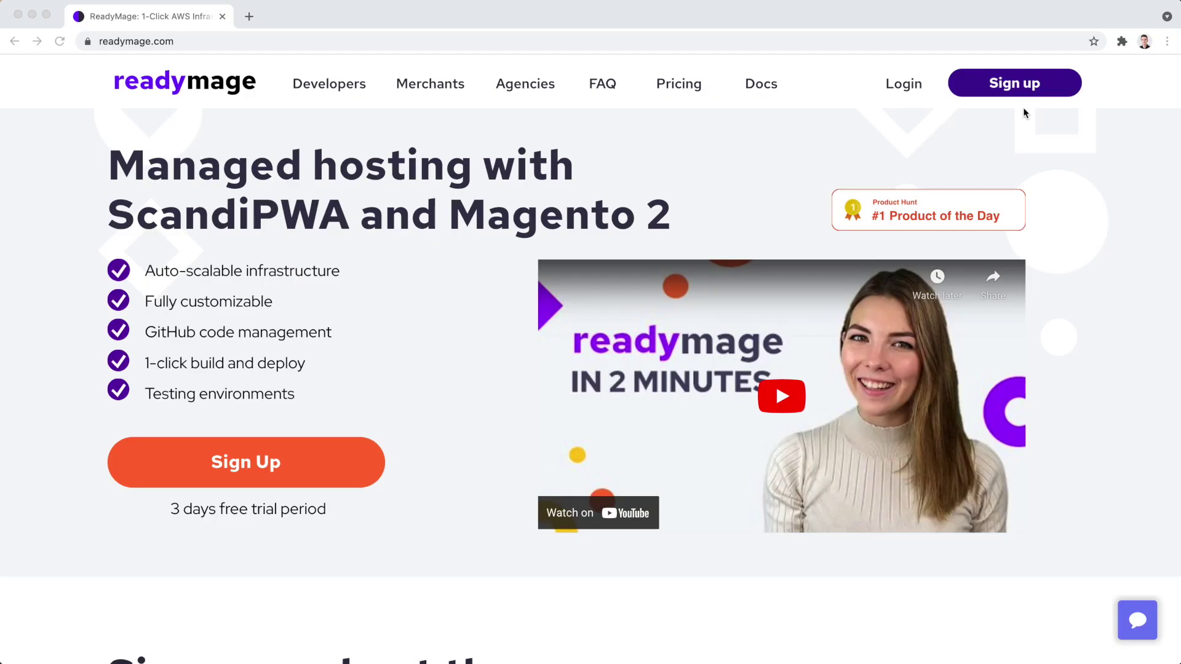
Go to Sign up on readymage.com and scroll the $199/mo plan with its 3-day free trial.
click(1034, 86)
scroll(721, 509, down, 1)
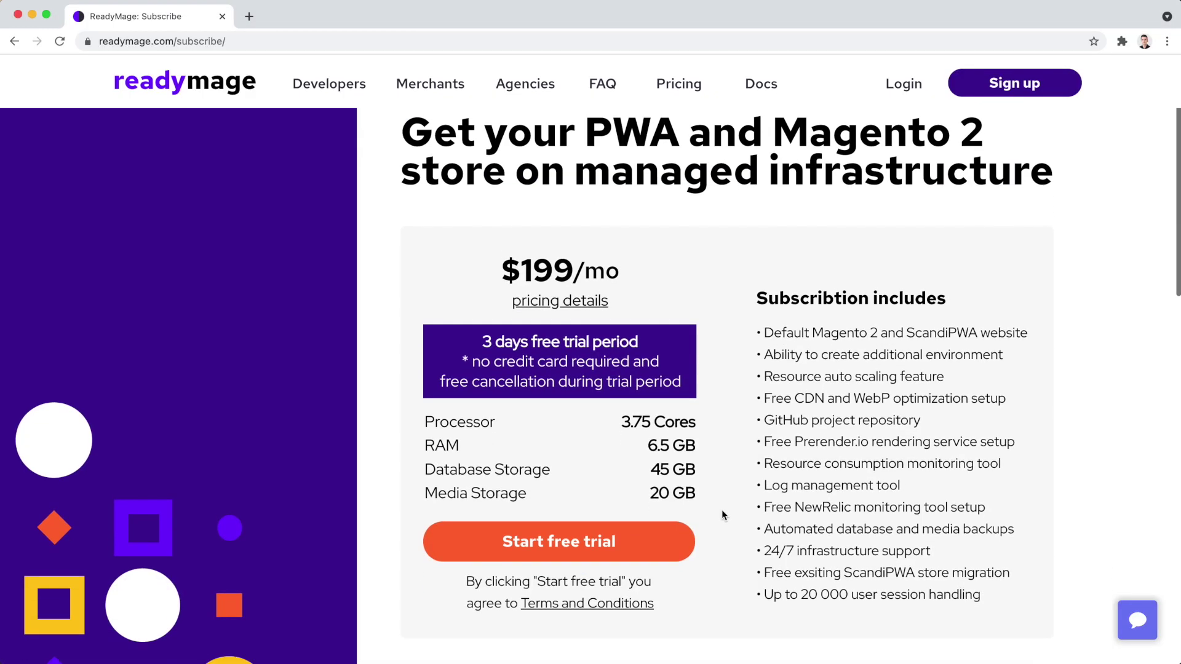
Start the free trial checkout and enter the account e-mail address.
click(559, 541)
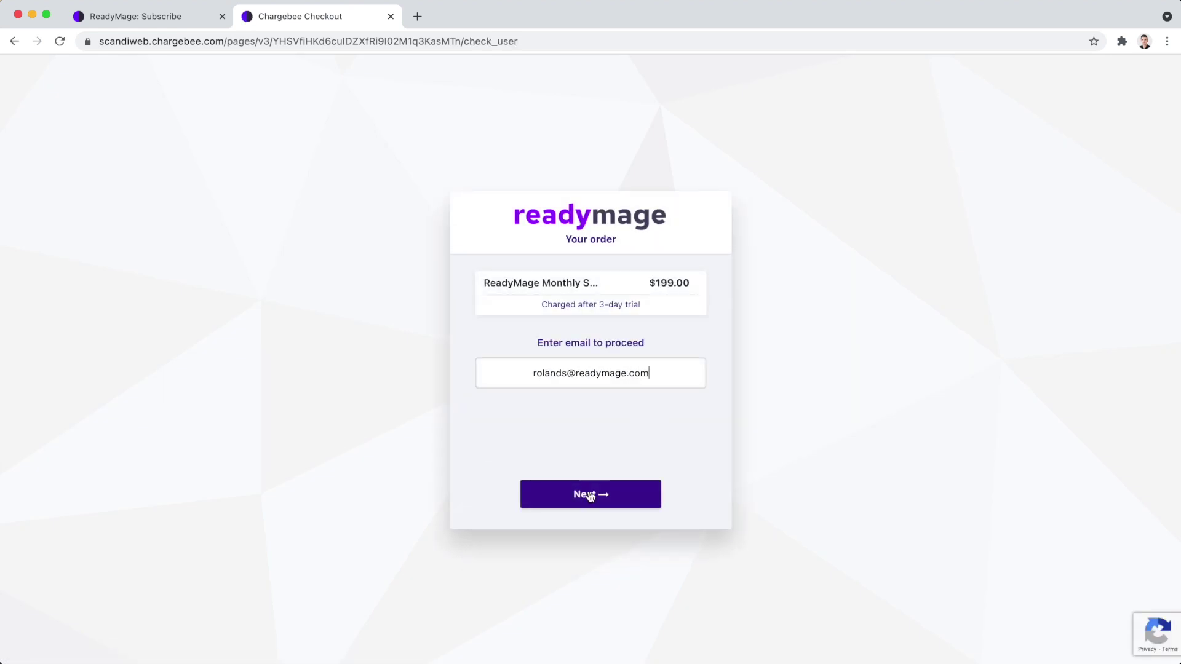
click(587, 495)
Name the project rocketstore, subscribe, and follow the emailed password-reset link.
key(Tab)
text(rocketstore)
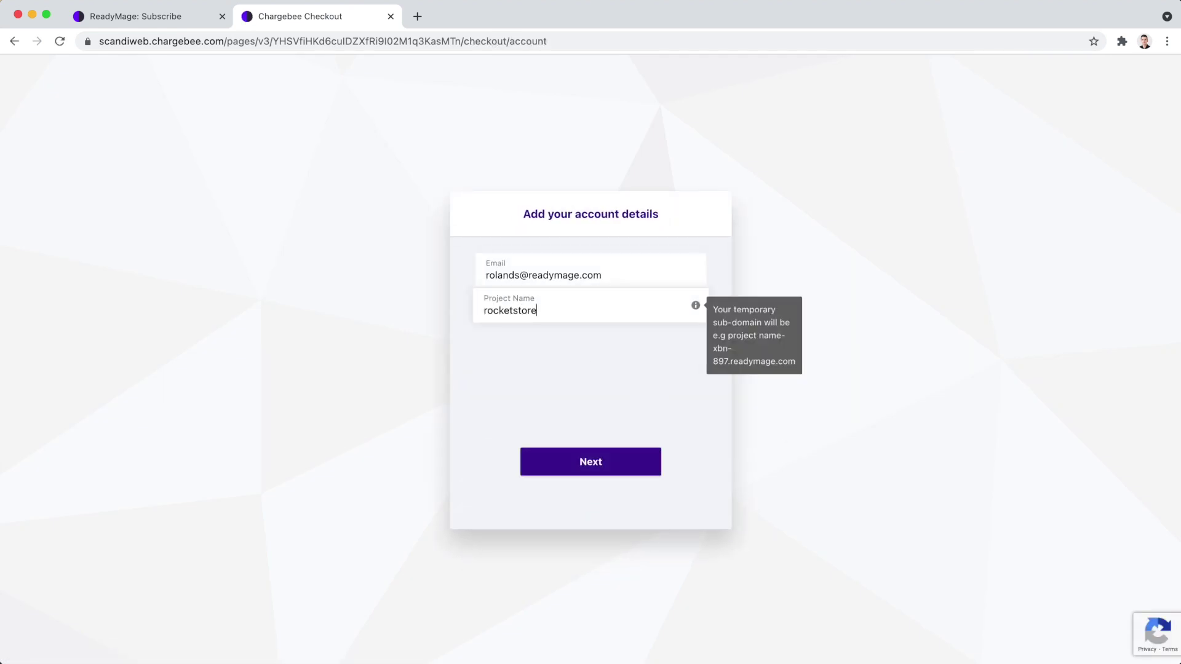
click(566, 470)
click(569, 496)
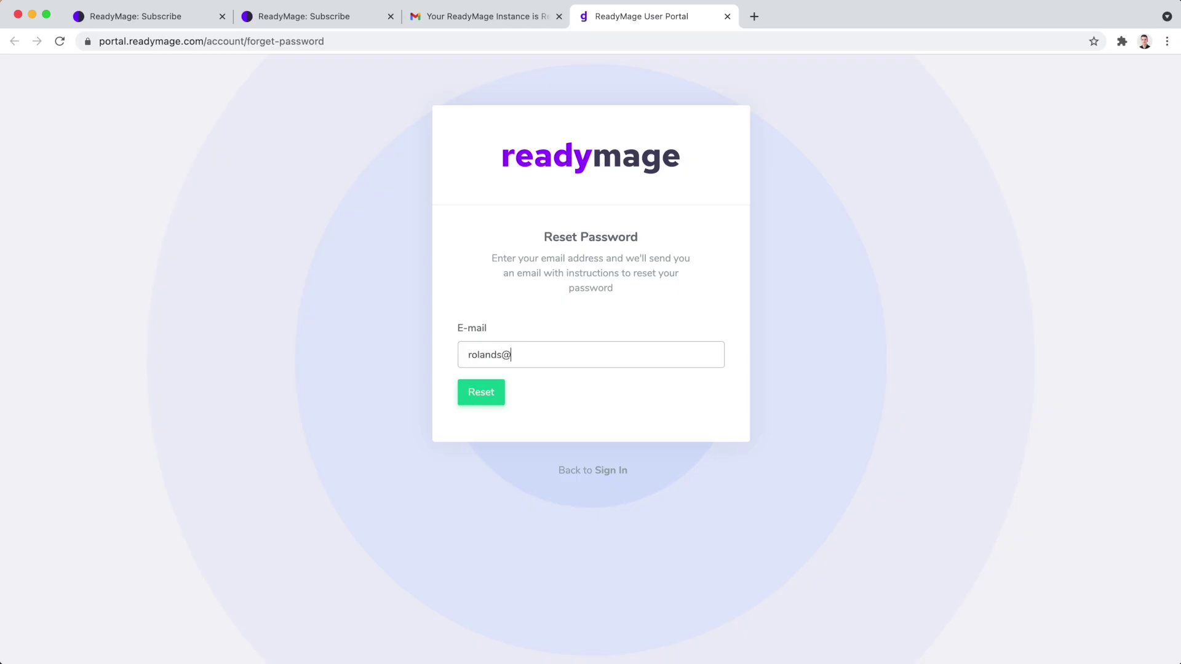
click(483, 393)
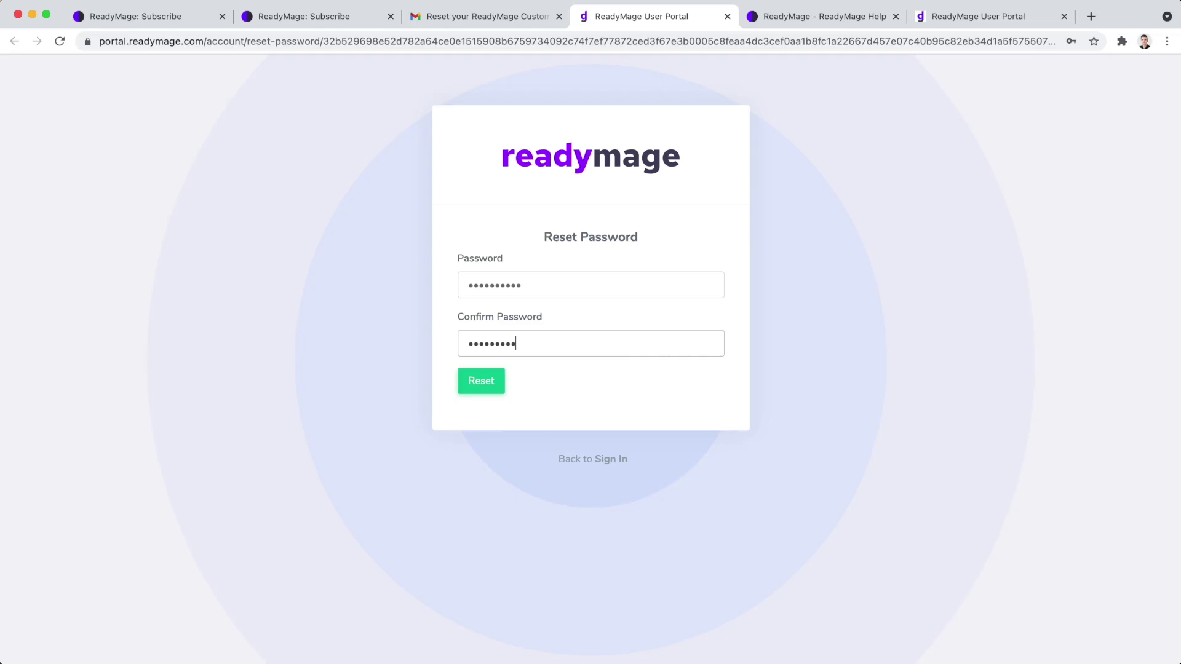
Set a new portal password, then open the rocketstore Storefront URL in a new tab.
text(1)
click(494, 389)
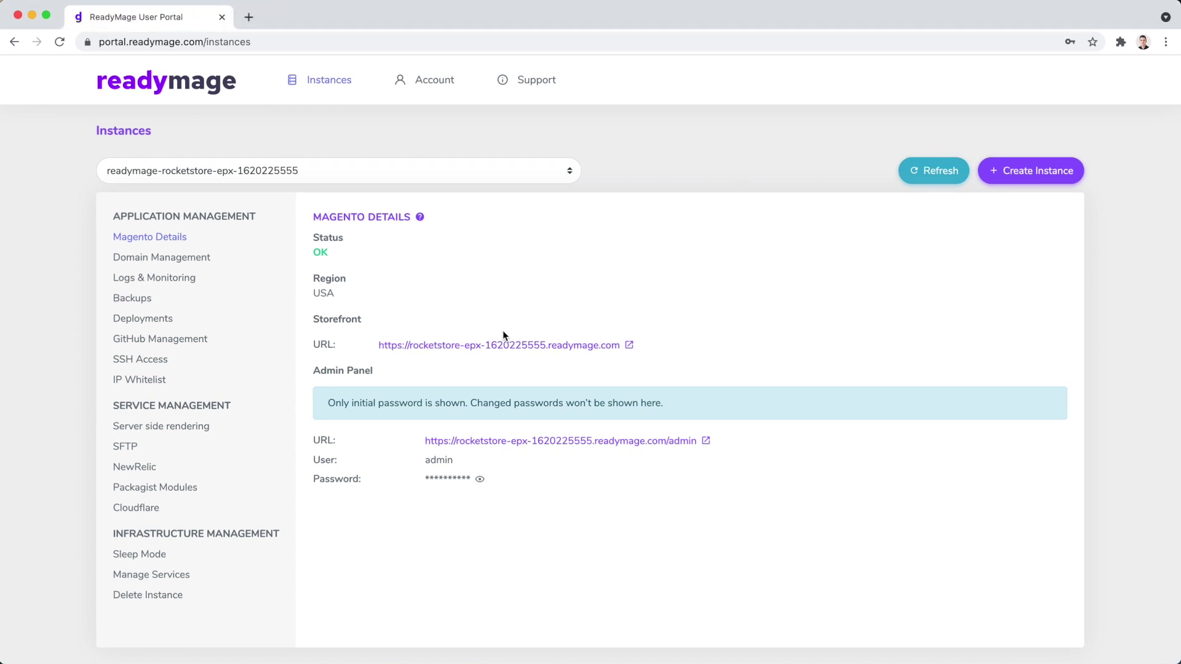
click(501, 346)
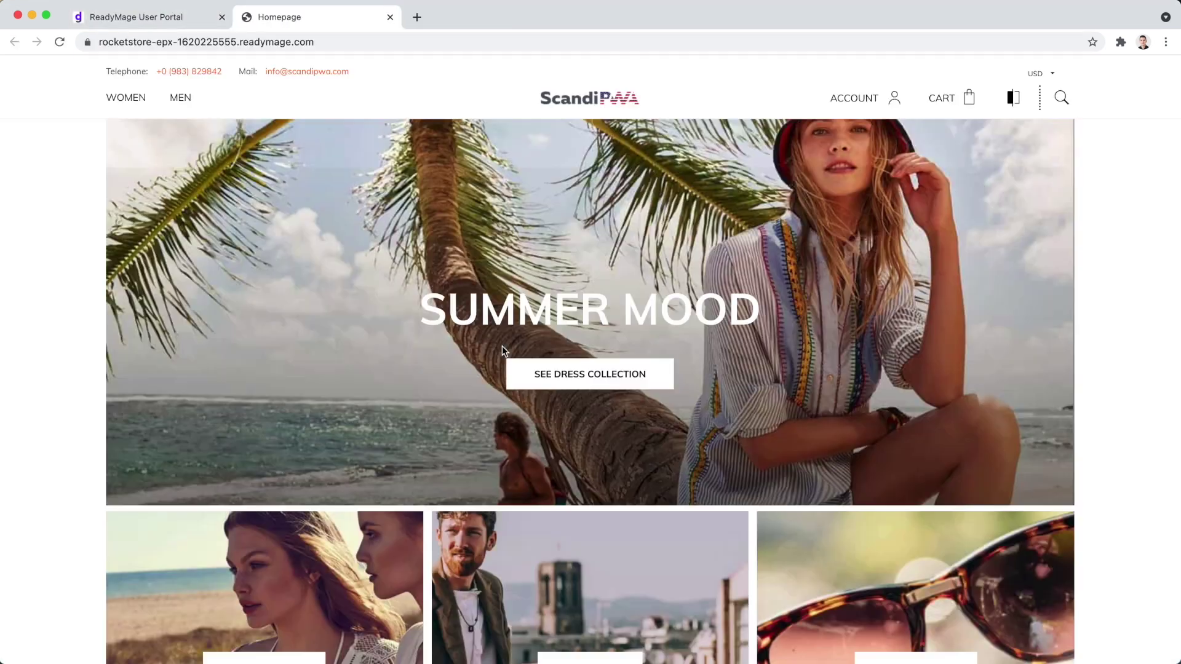
Add size S black Dress Trousers from the WOMEN category to the cart.
click(136, 95)
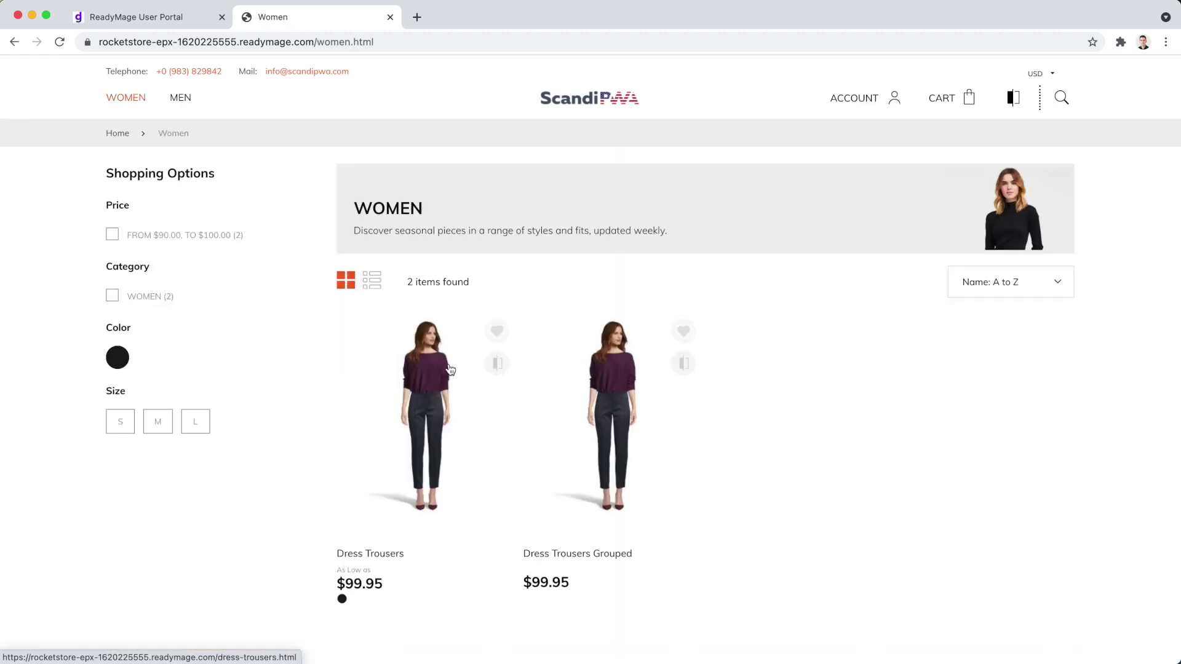
click(447, 366)
click(718, 389)
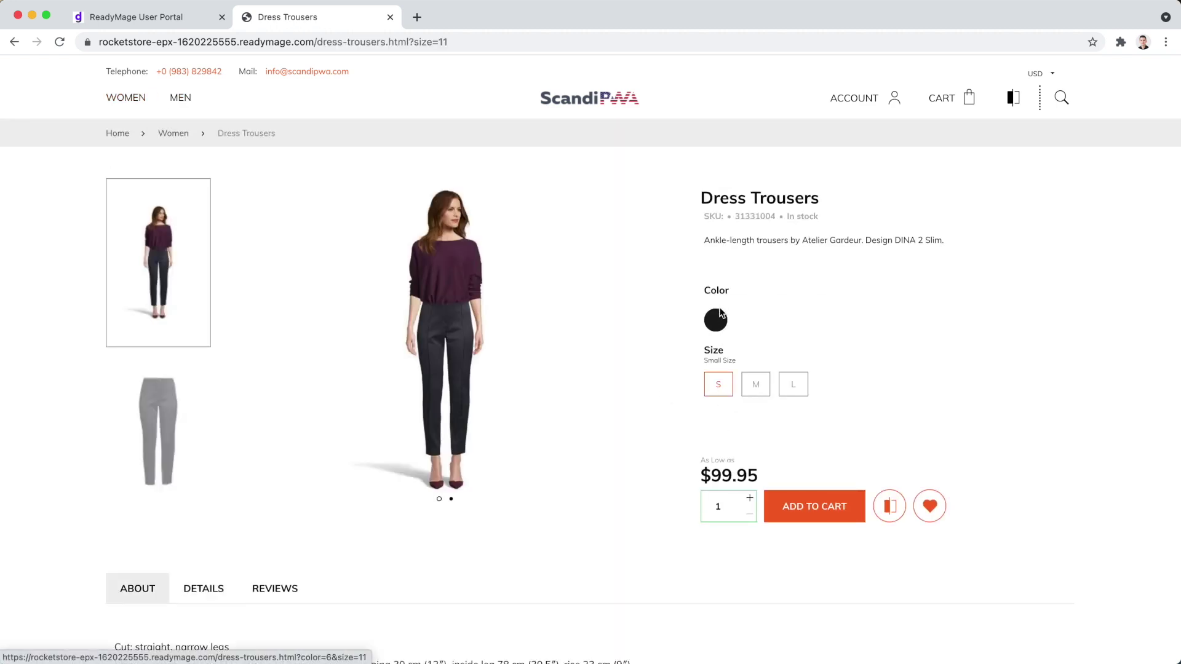
click(719, 326)
click(799, 500)
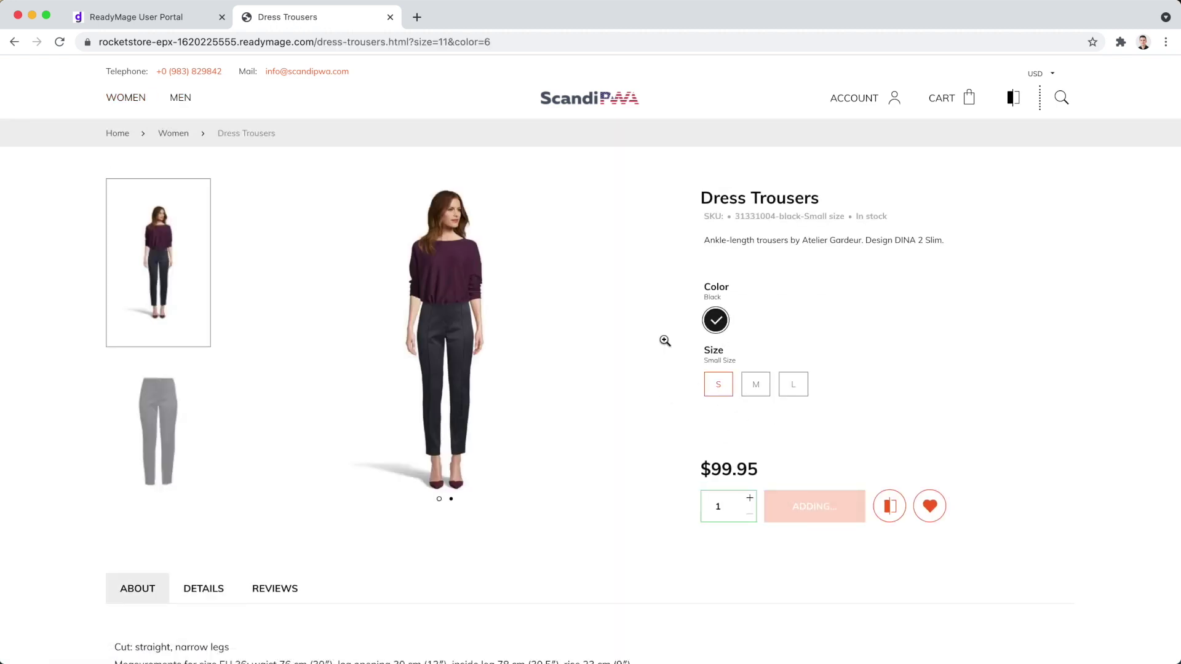
Copy the admin password from the portal and sign in via the Magento Admin URL.
key(super+1)
click(482, 479)
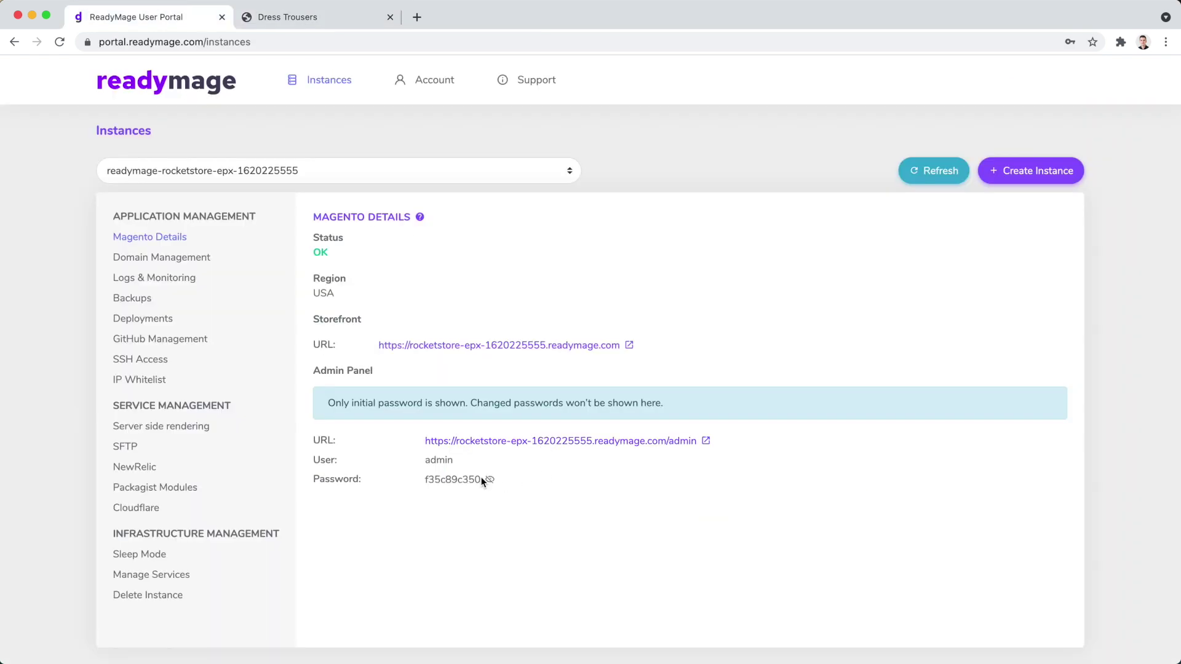
double_click(474, 479)
click(522, 443)
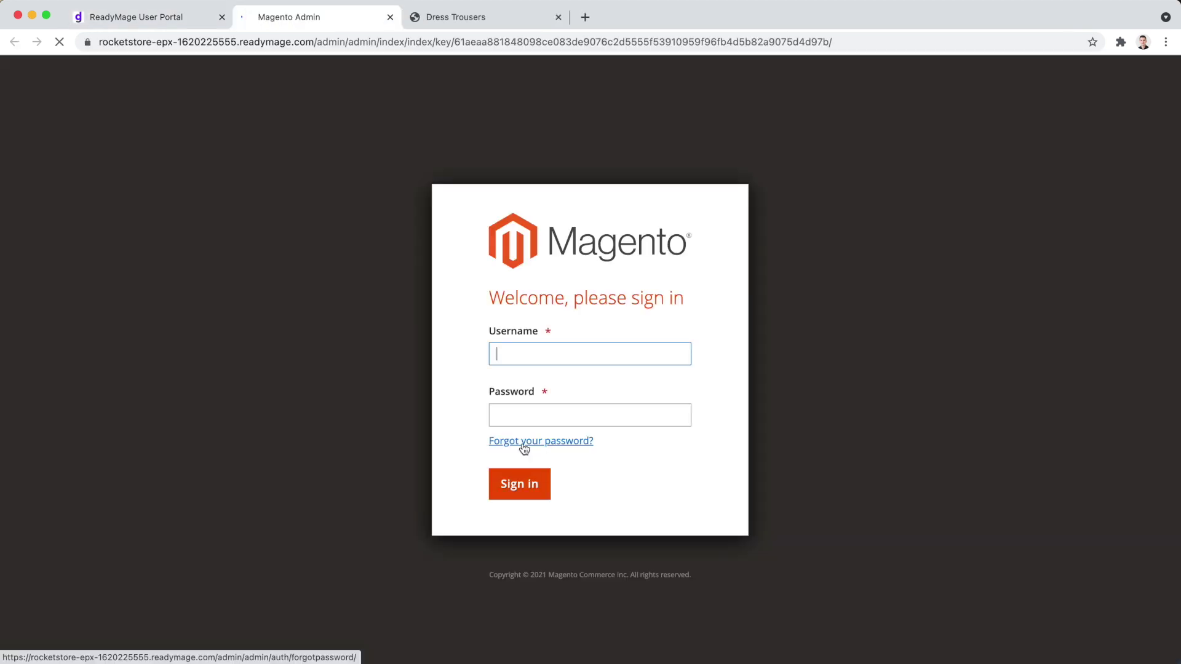
click(528, 483)
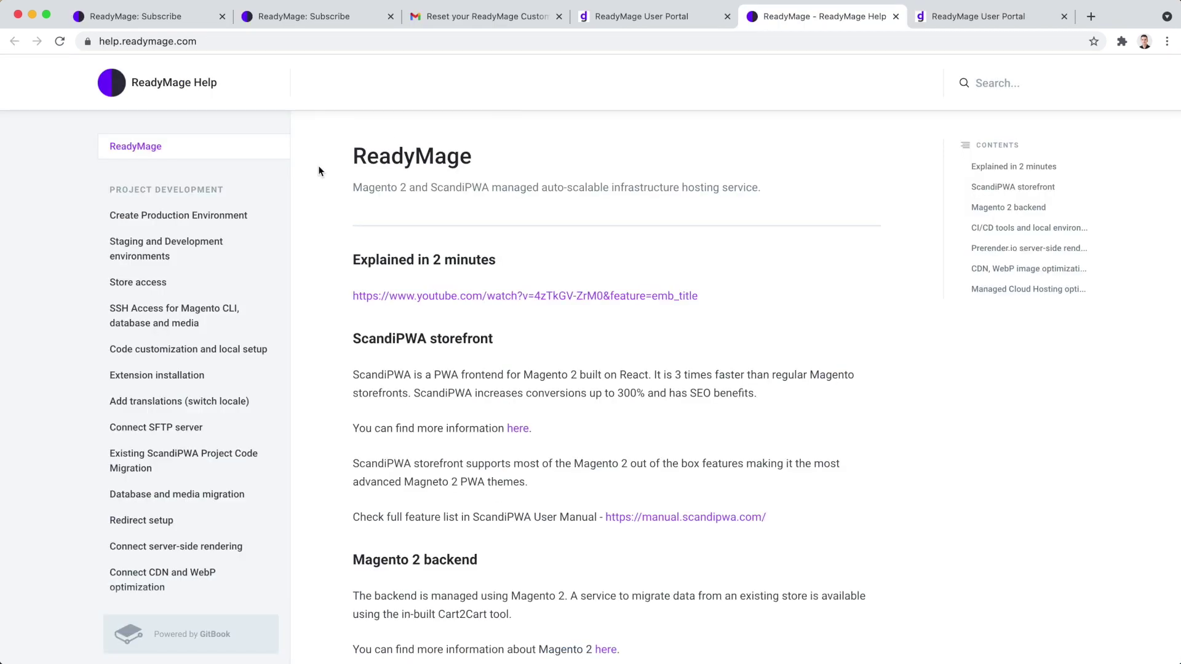
Read the Staging and Development environments help article, then go back to the User Portal tab.
click(142, 262)
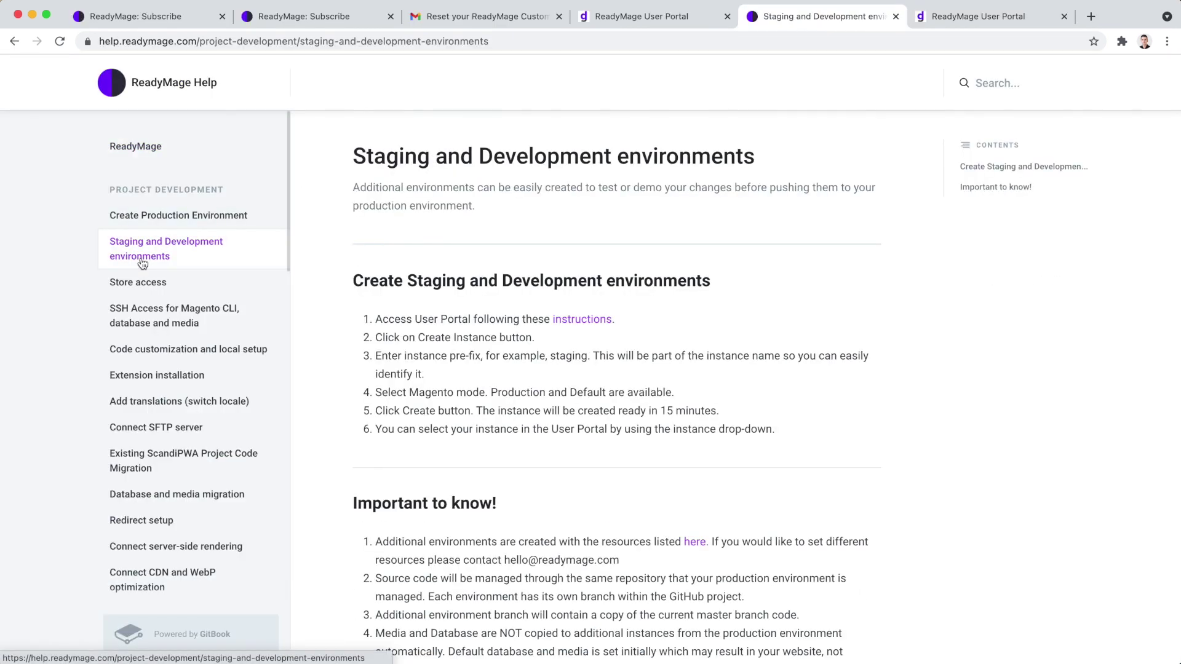
scroll(342, 362, down, 3)
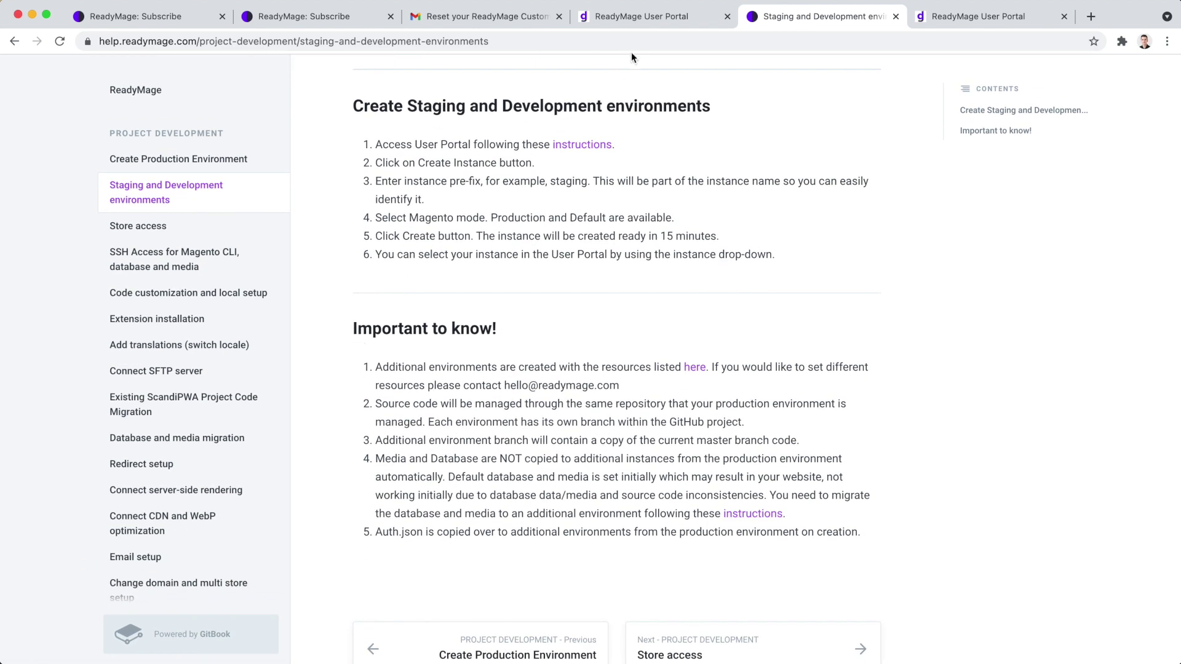
click(638, 25)
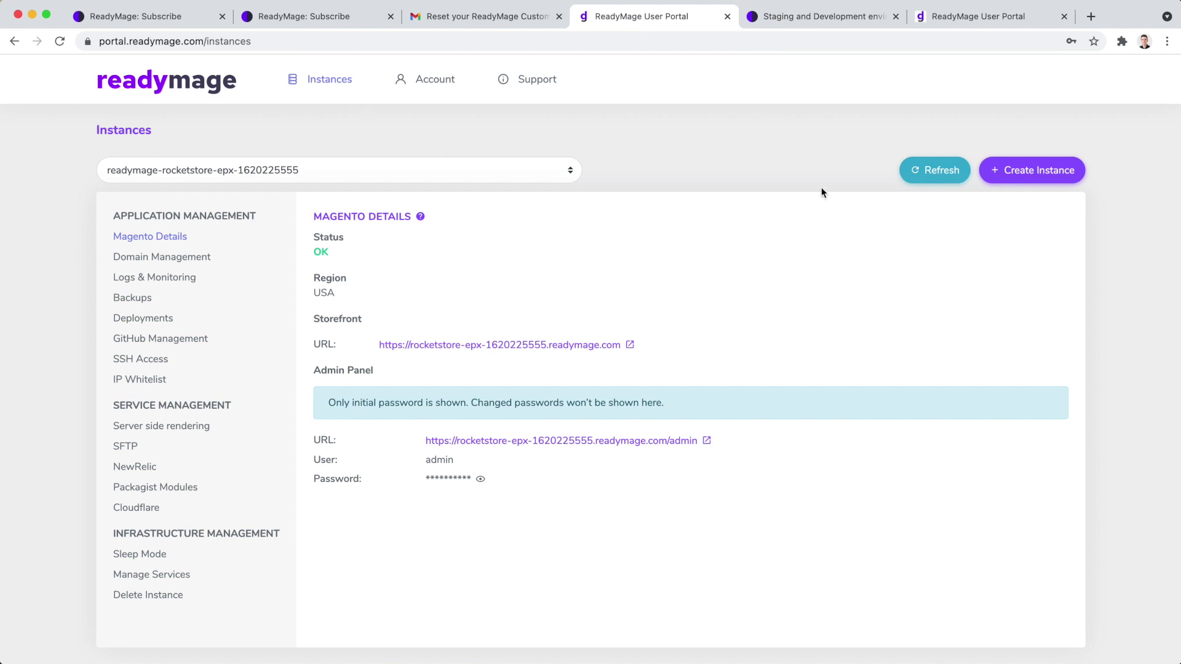
Create an instance with prefix dev, region USA and Magento mode Production.
click(1054, 169)
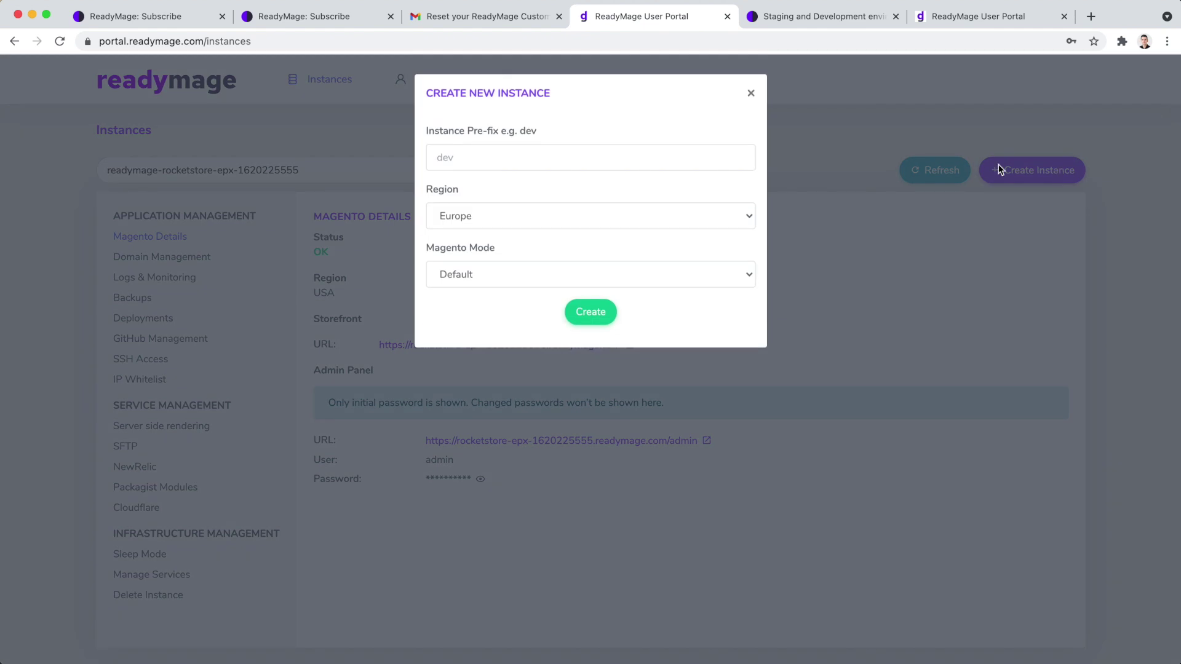
text(dev)
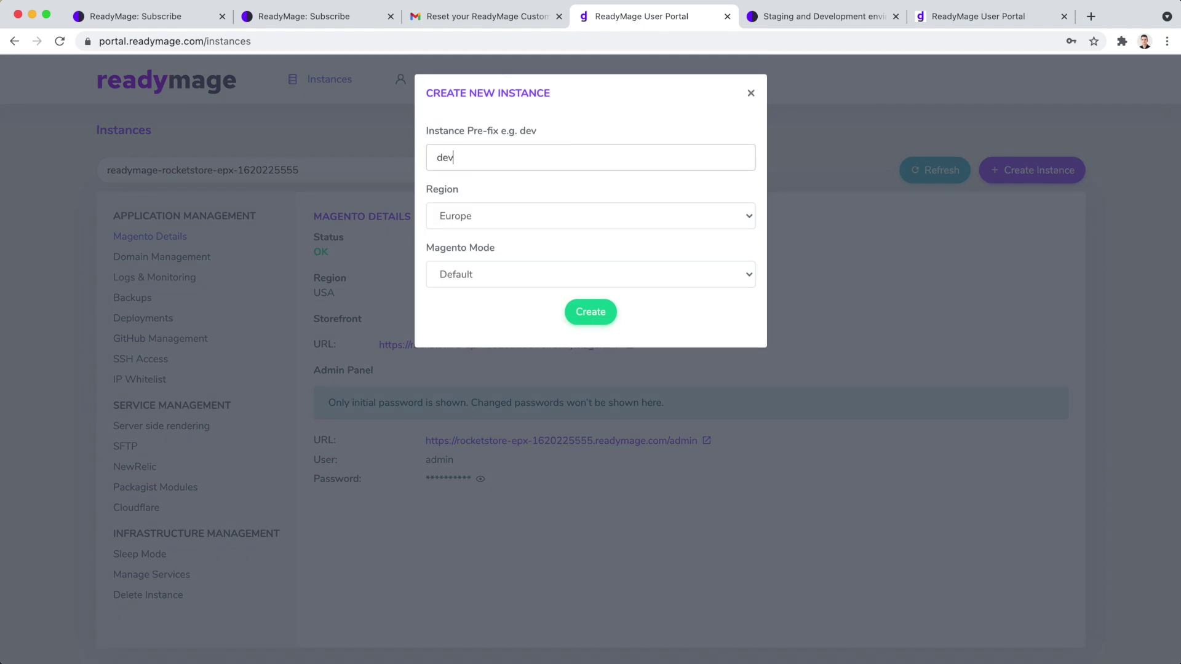
click(518, 212)
click(508, 230)
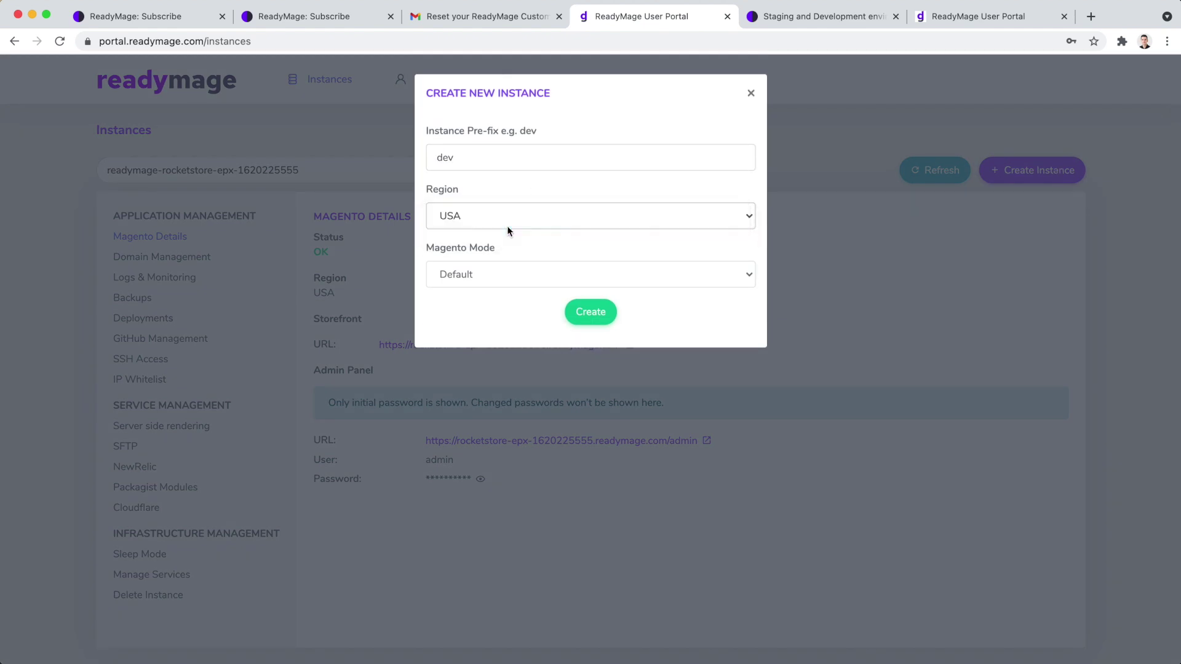
click(508, 271)
click(493, 292)
click(584, 311)
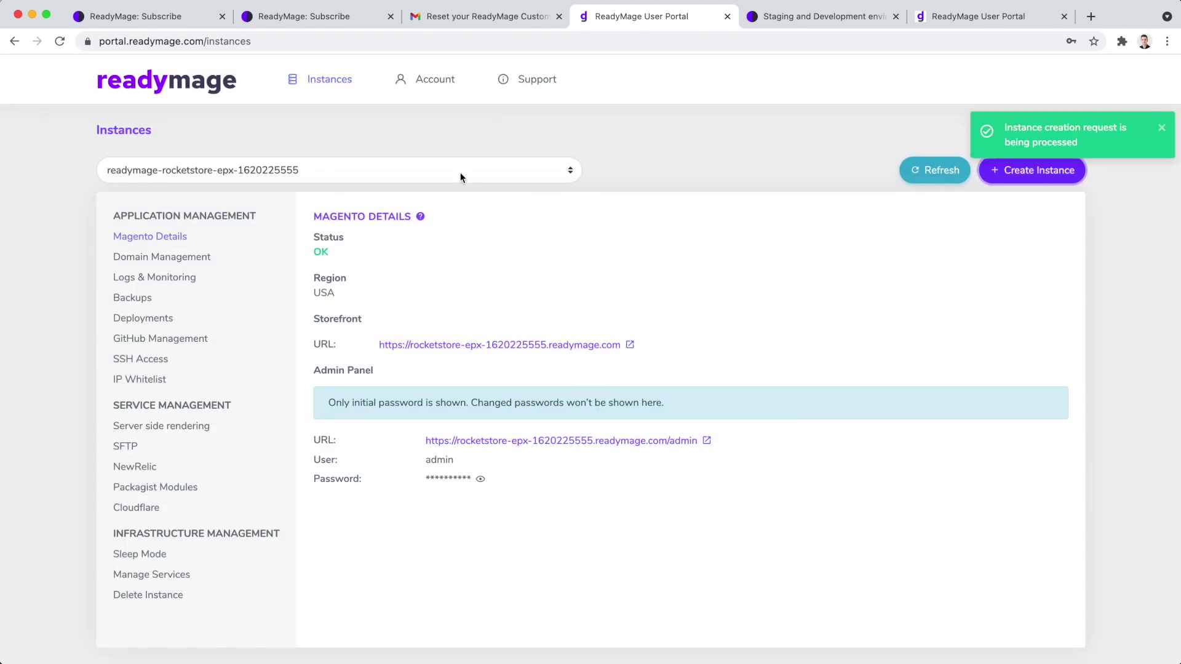
Switch to the dev-yrs instance and open its storefront.
click(460, 177)
click(319, 184)
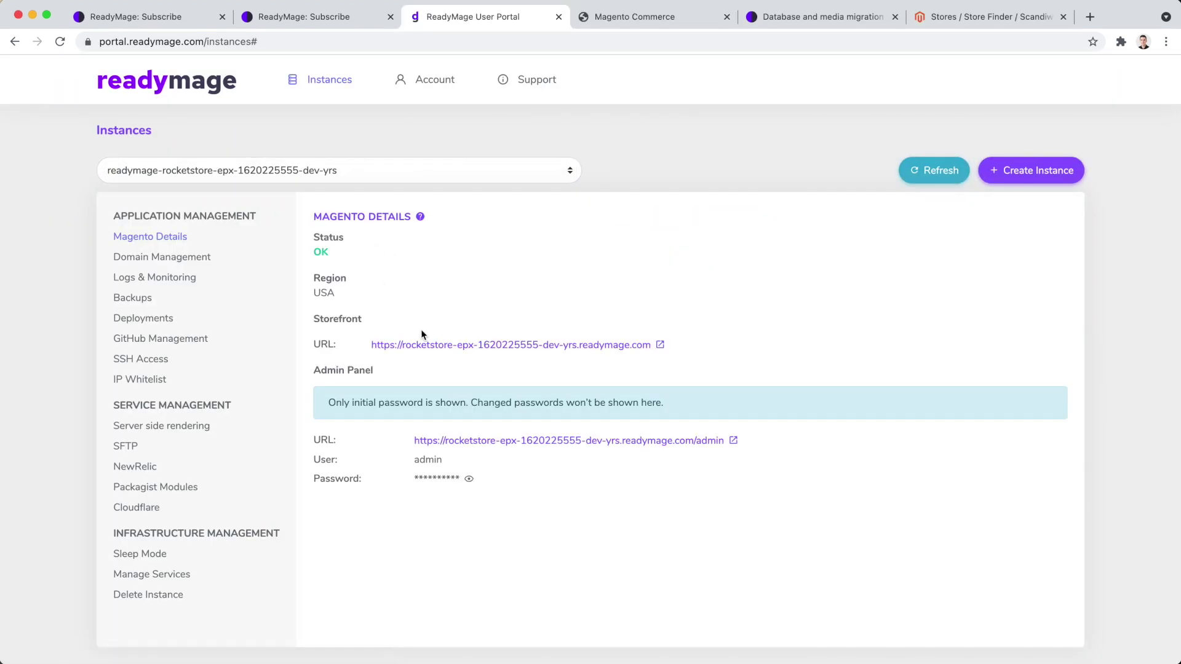
click(423, 345)
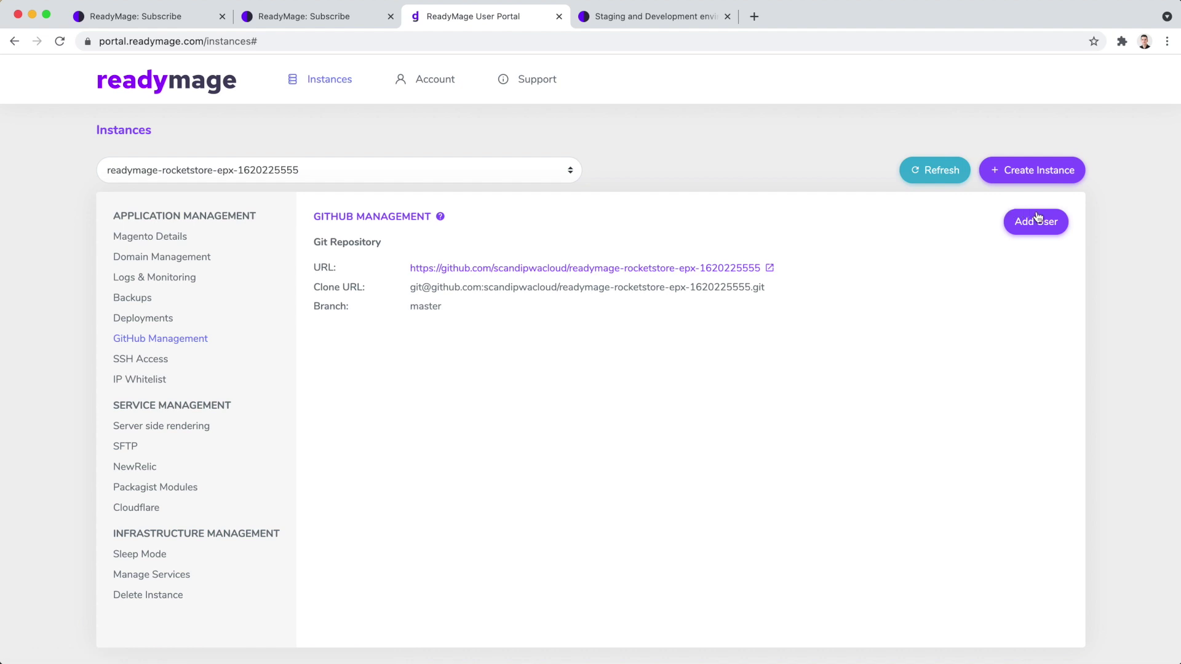
Add the GitHub username with the Write role to the rocketstore repository.
click(1044, 223)
click(1044, 223)
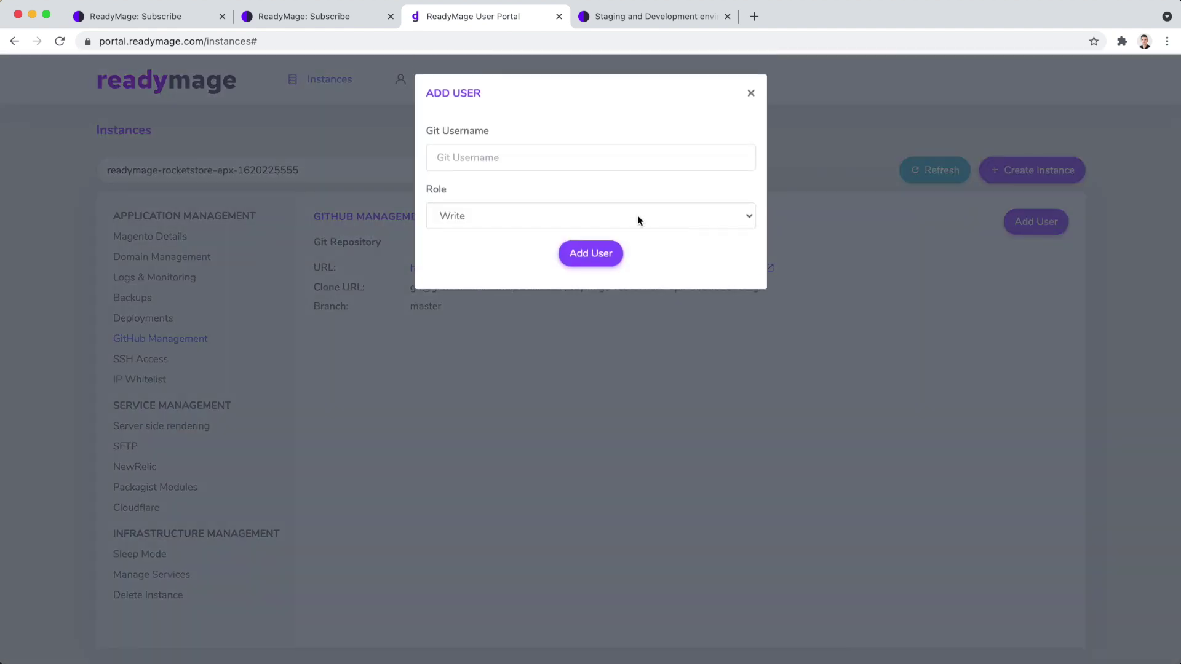
click(542, 159)
text(iamrolands)
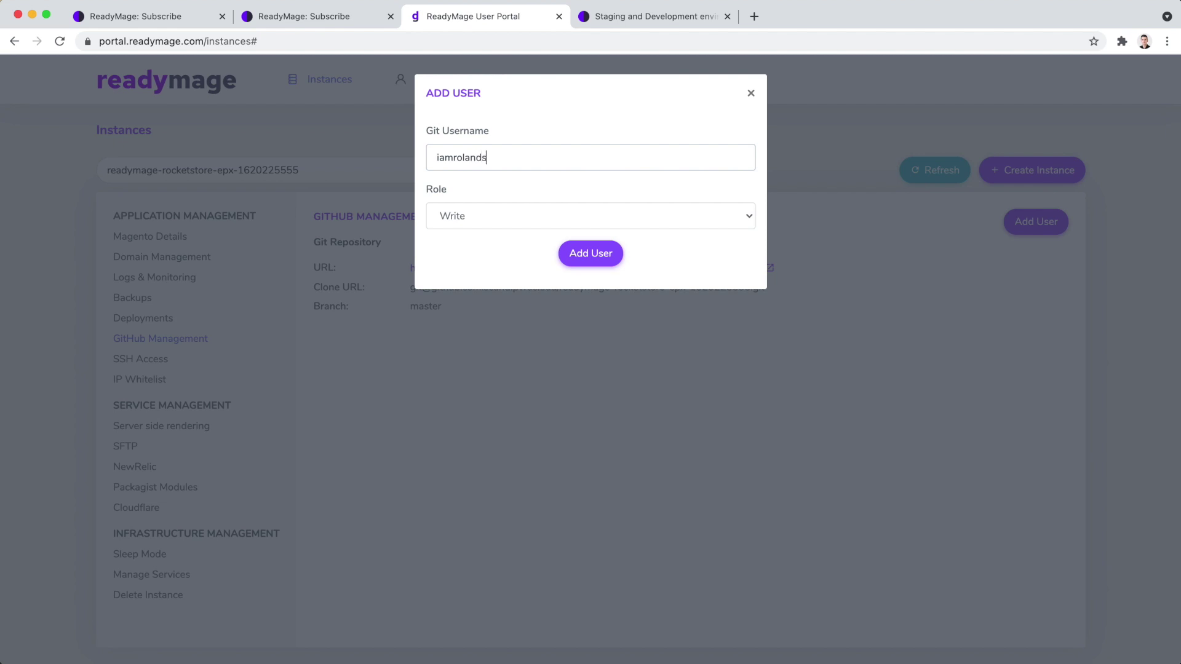
click(589, 253)
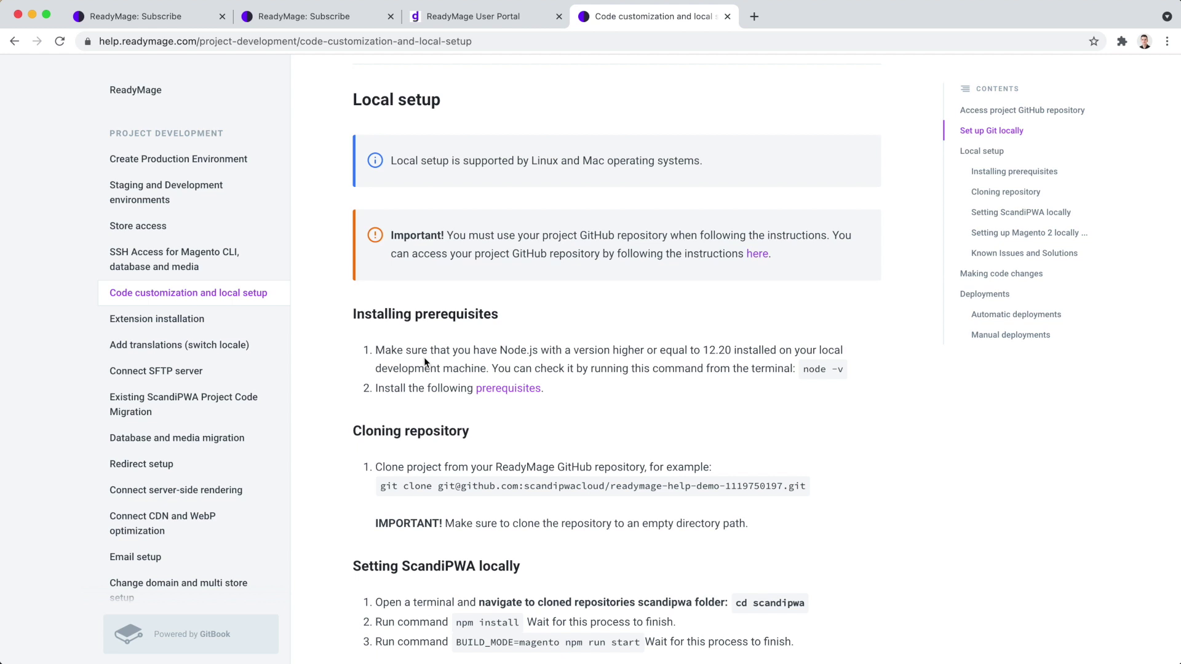
Scroll the local setup guide to Cloning repository, then return to the User Portal tab.
scroll(424, 361, down, 6)
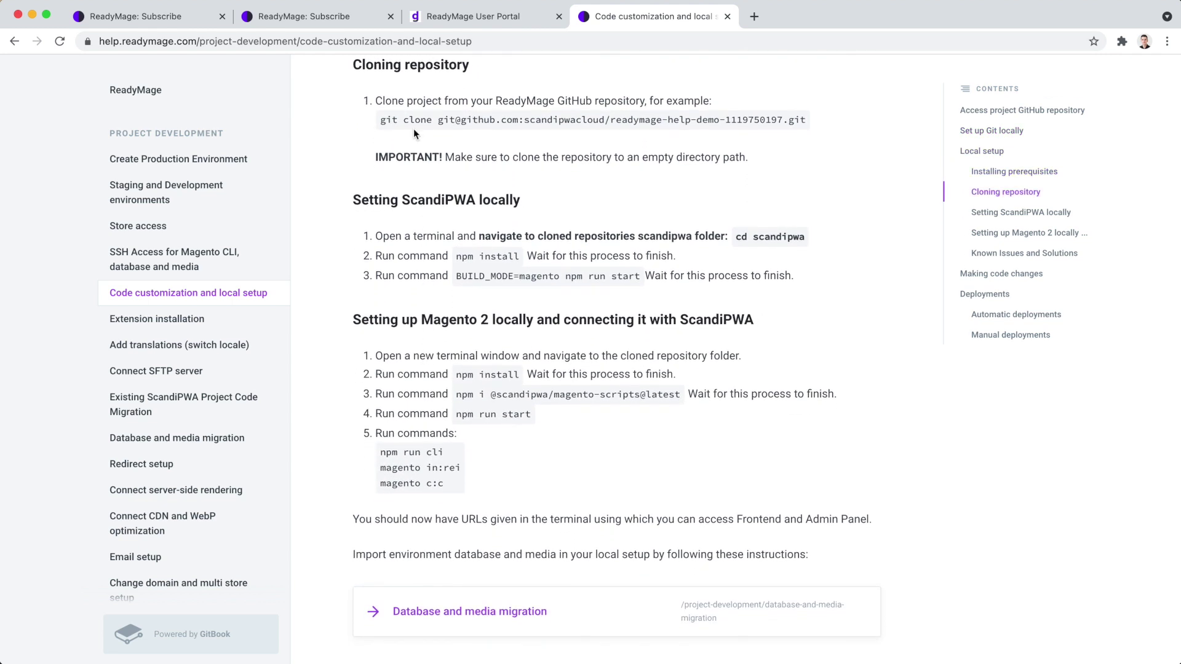
click(486, 16)
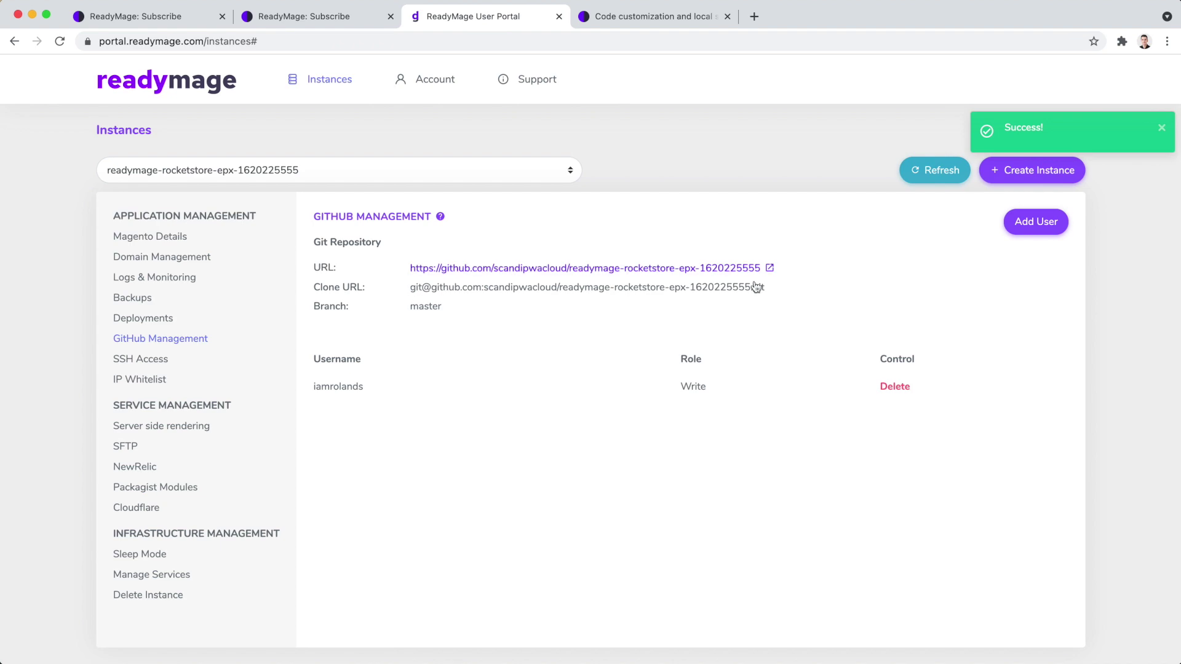
Clone the rocketstore repository with git clone and the copied repository URL.
drag(772, 288, 410, 288)
key(super+c)
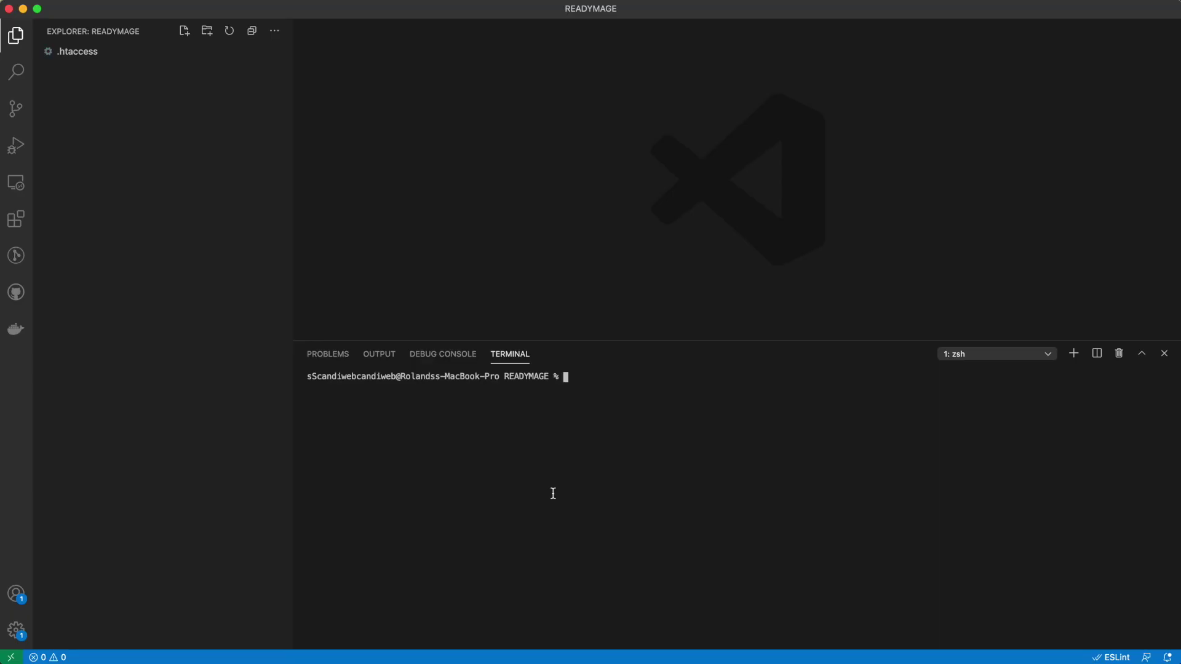
text(git clone)
key(super+v)
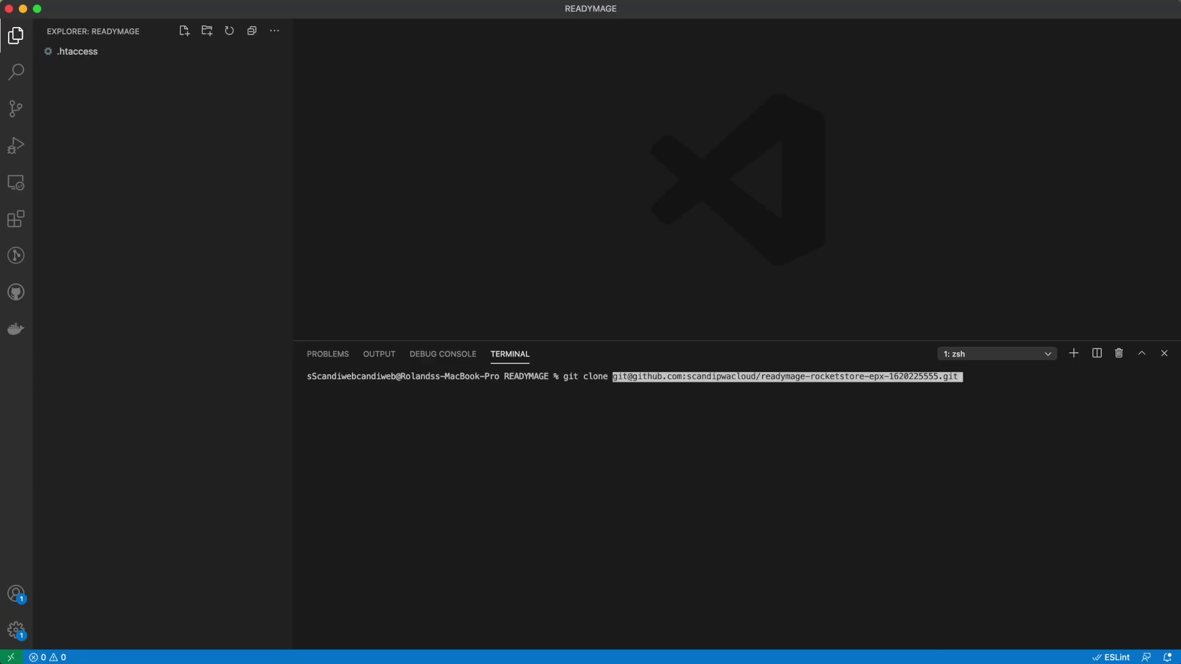
key(Return)
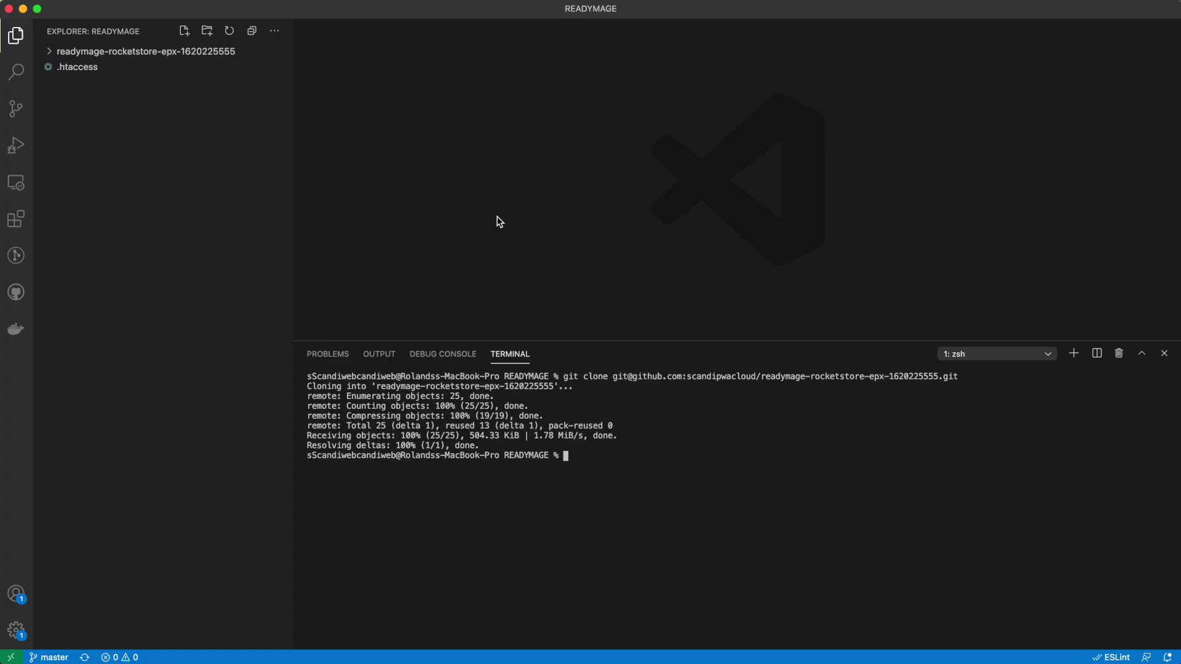
Change into the repository's scandipwa folder and run npm install.
text(cd re)
key(Tab)
key(Return)
text(cd)
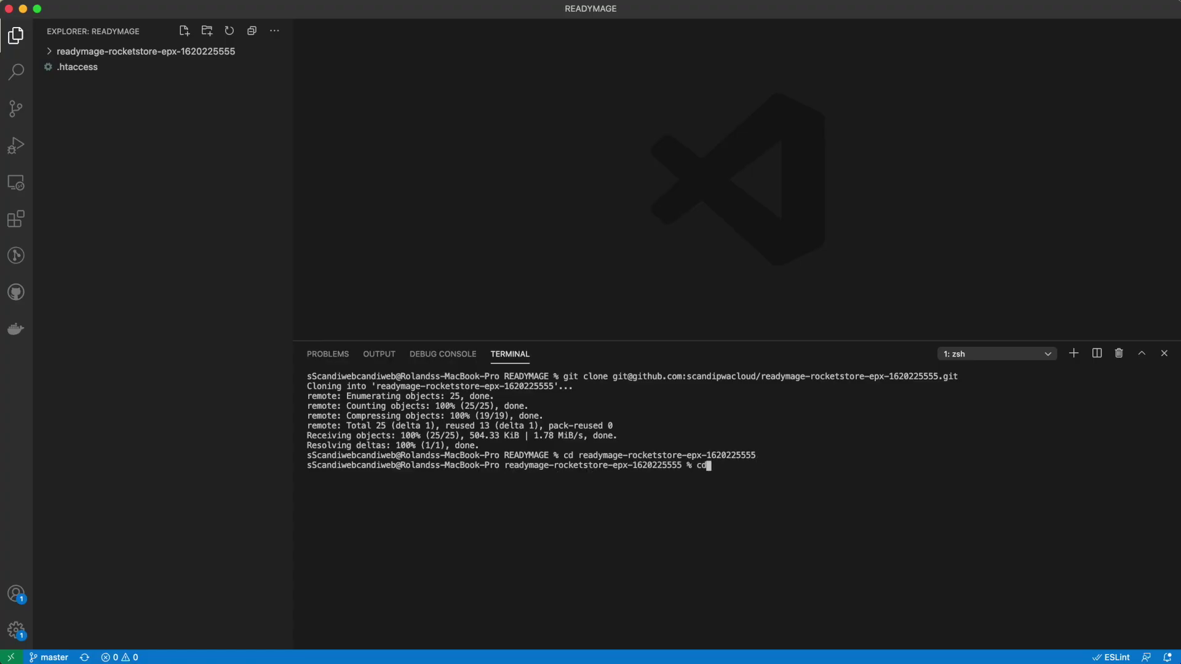
text( sca)
key(Tab)
key(Return)
text(npm install)
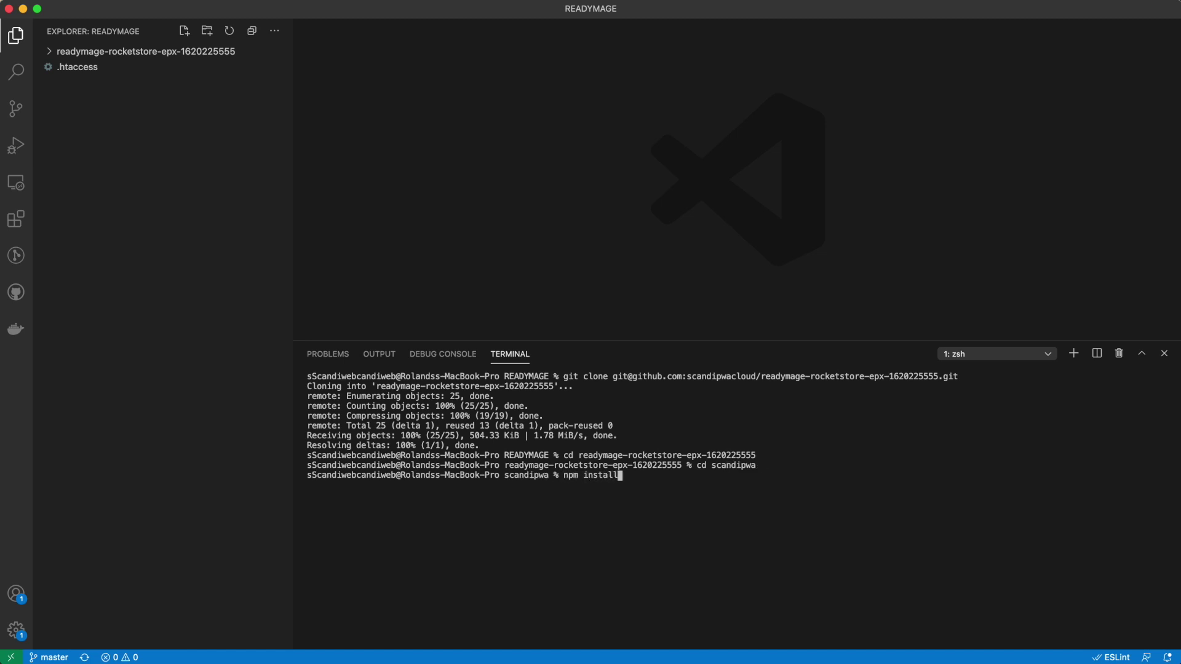
key(Return)
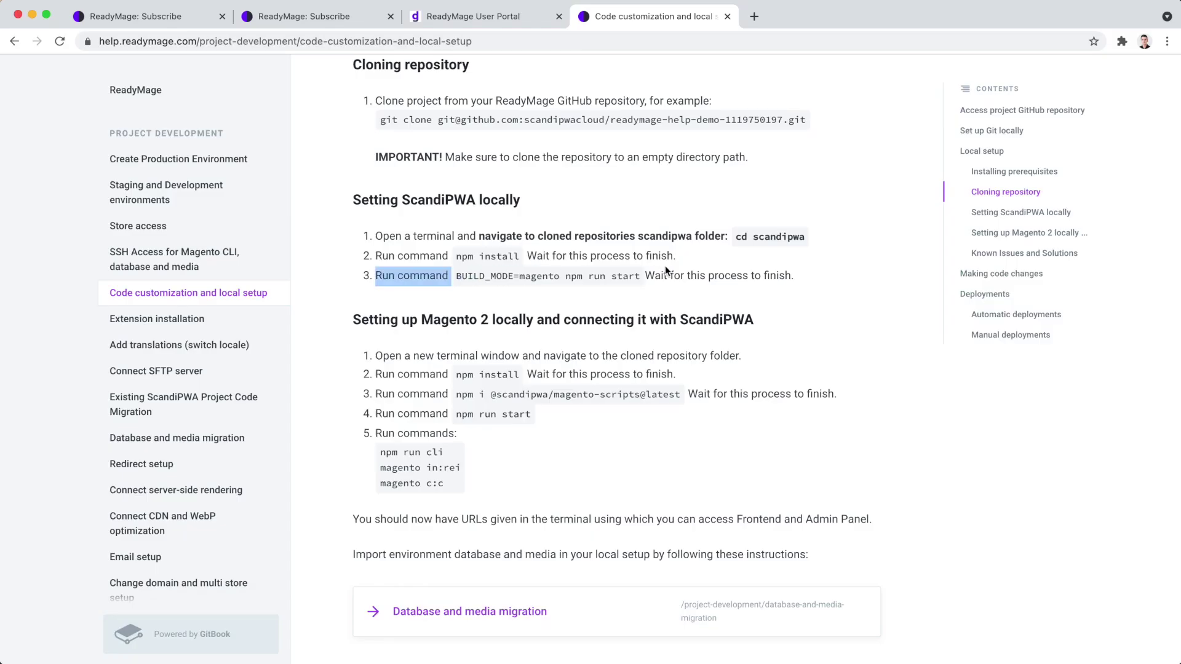
Run 'BUILD_MODE=magento npm run start' in the terminal, then return to the setup guide.
drag(455, 276, 604, 276)
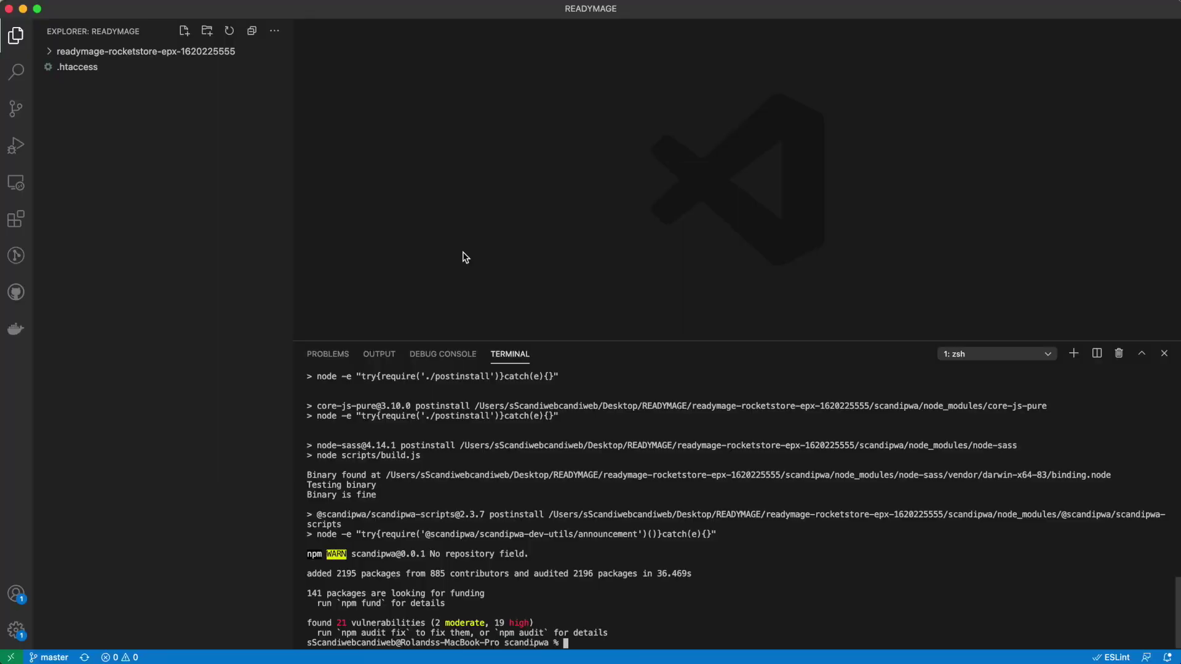
text(BUILD_MODE=magento npm run start)
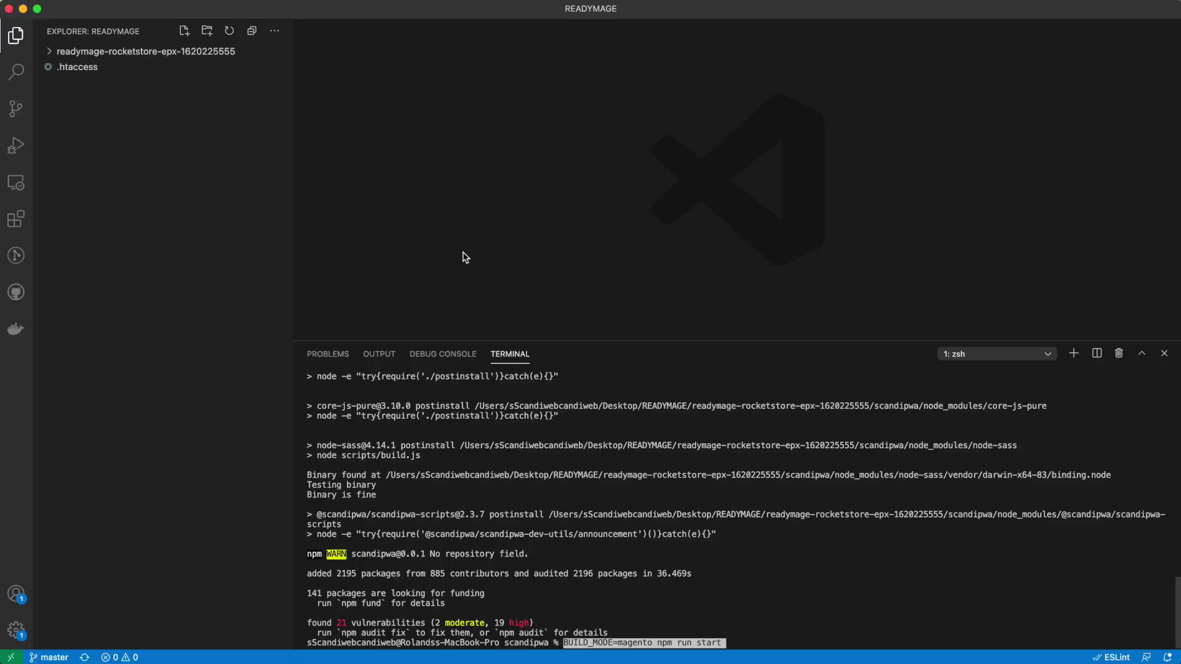
key(Return)
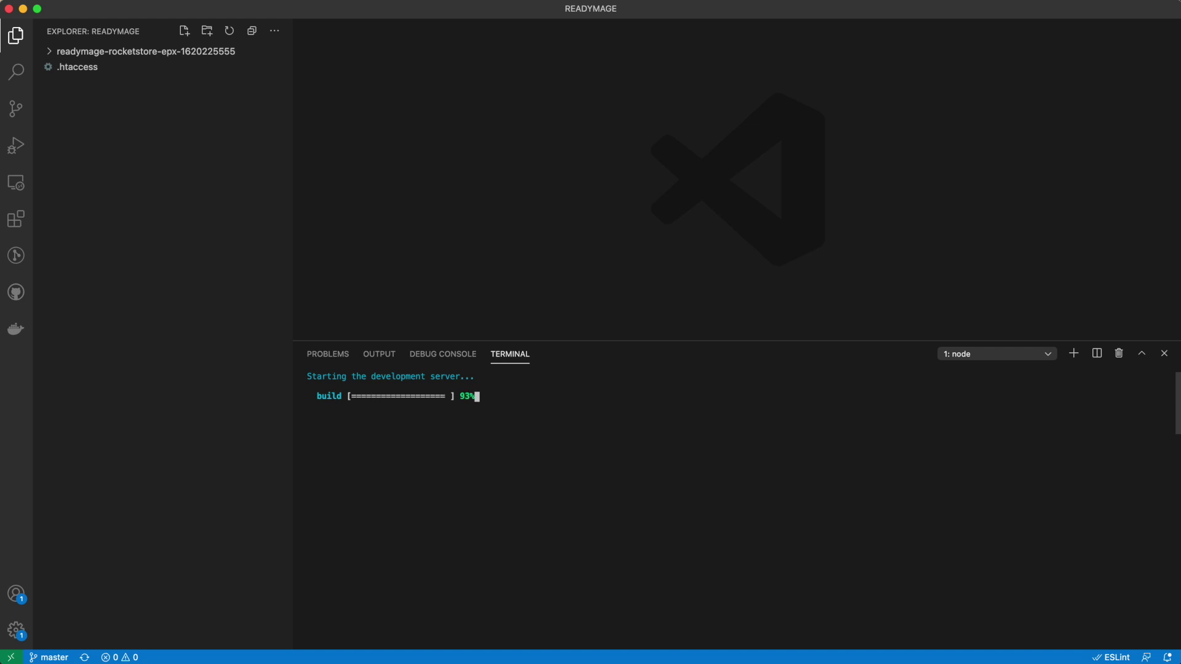
key(super+Tab)
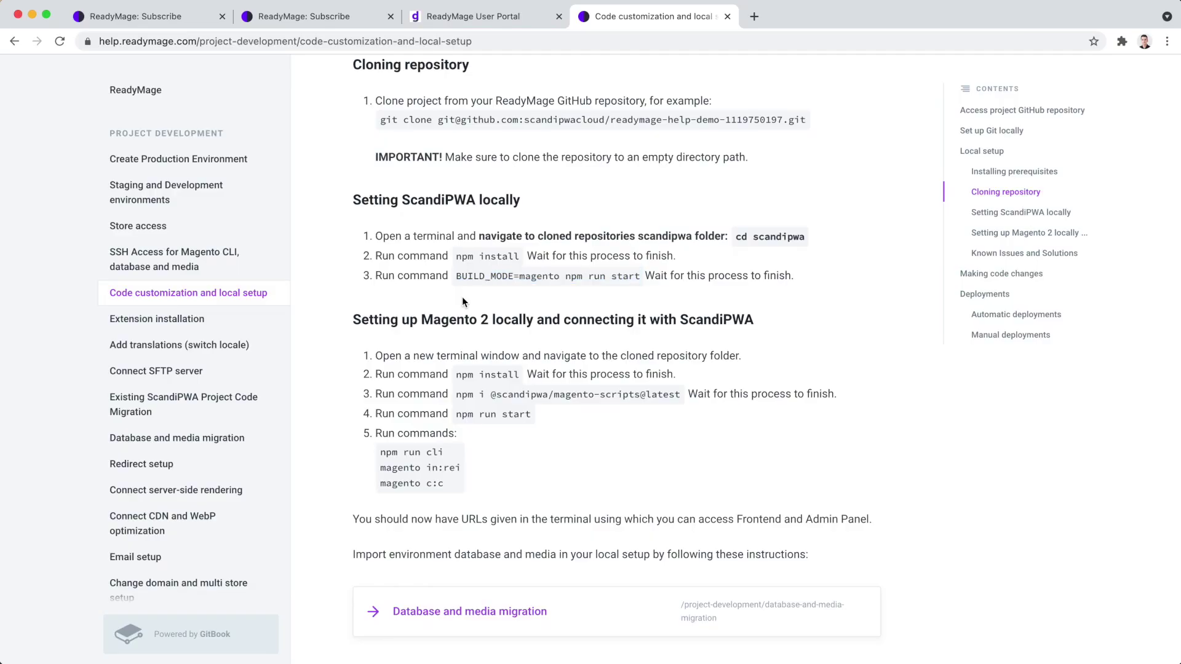
scroll(463, 297, down, 5)
In a second terminal, change into the cloned repository and run npm install.
key(super+Tab)
click(1074, 353)
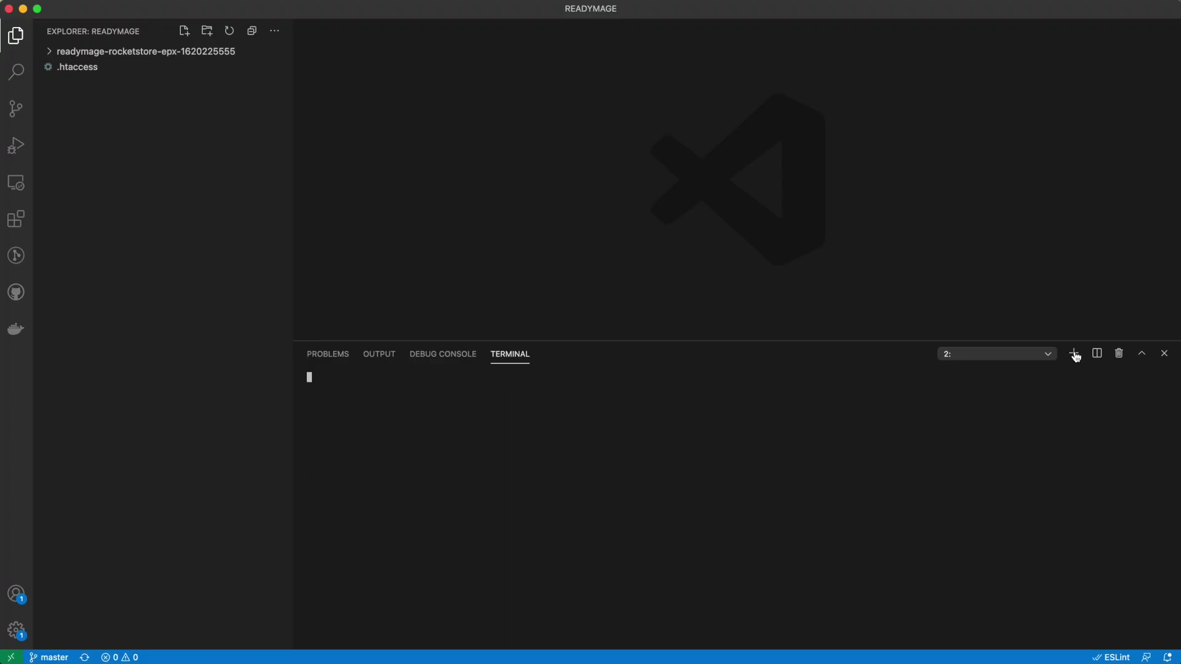
text(cd r)
key(Tab)
key(Return)
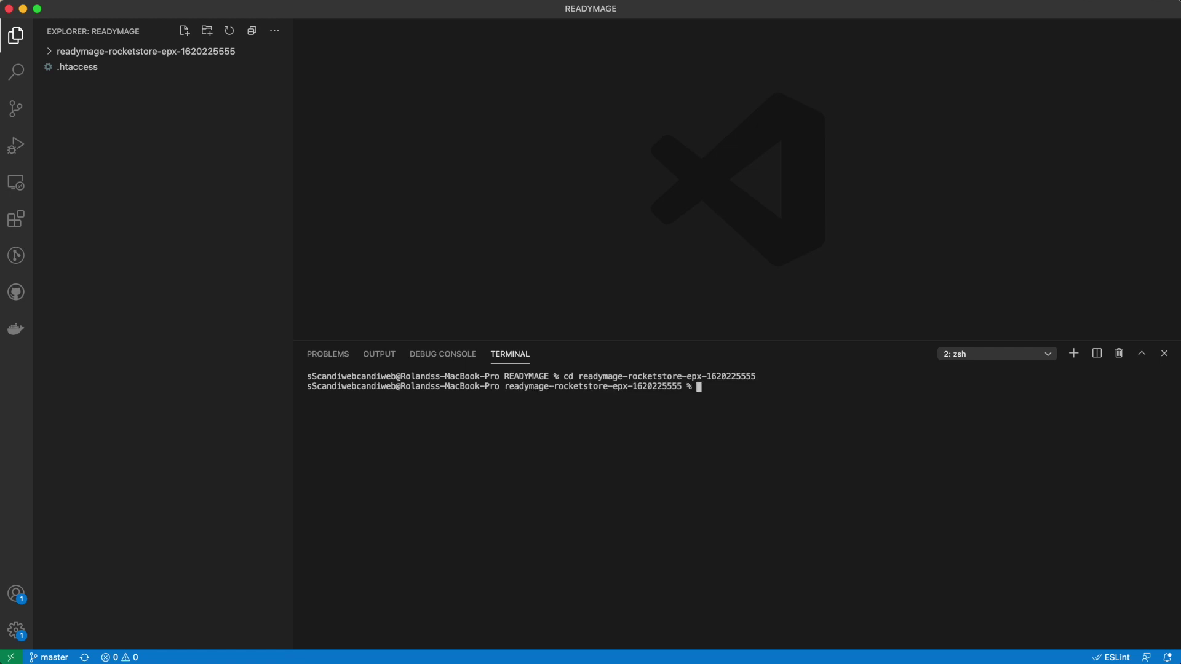
text(npm install)
key(Return)
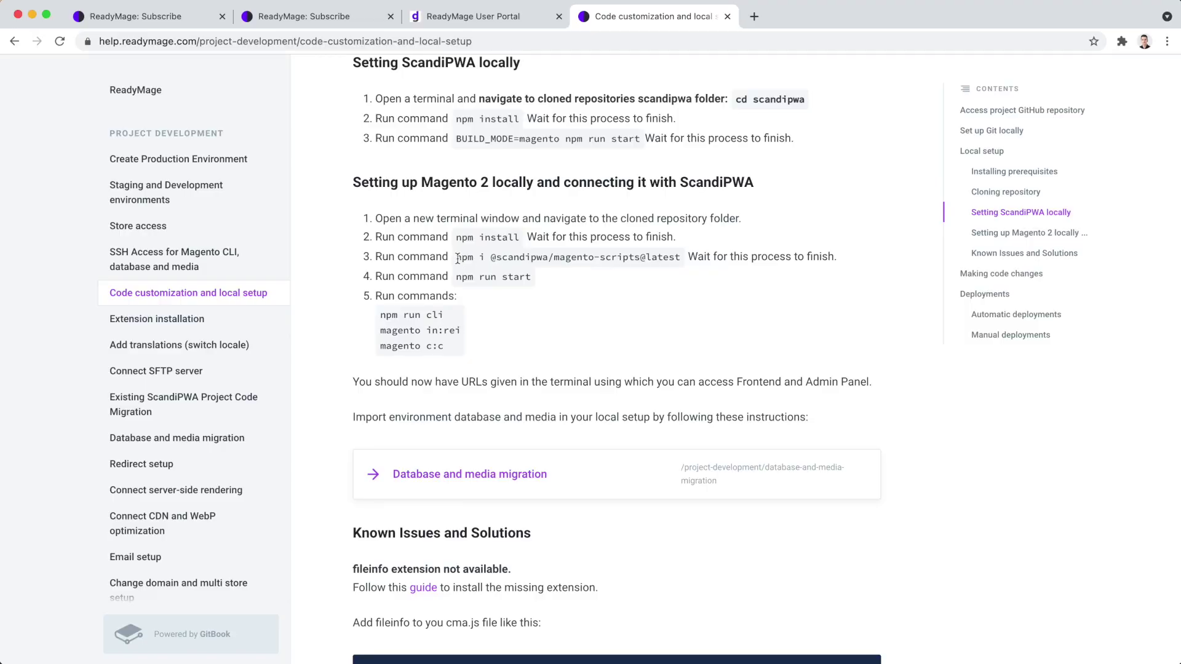
drag(458, 258, 676, 254)
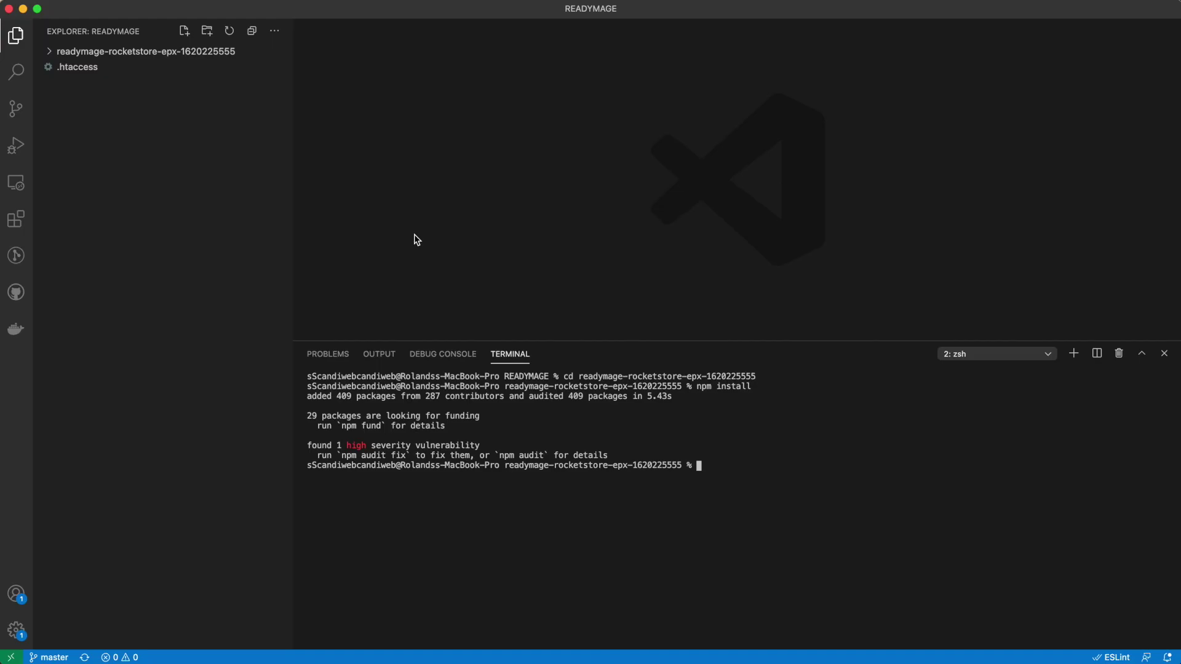
text(npm i @scandipwa/magento-scripts@latest)
key(Return)
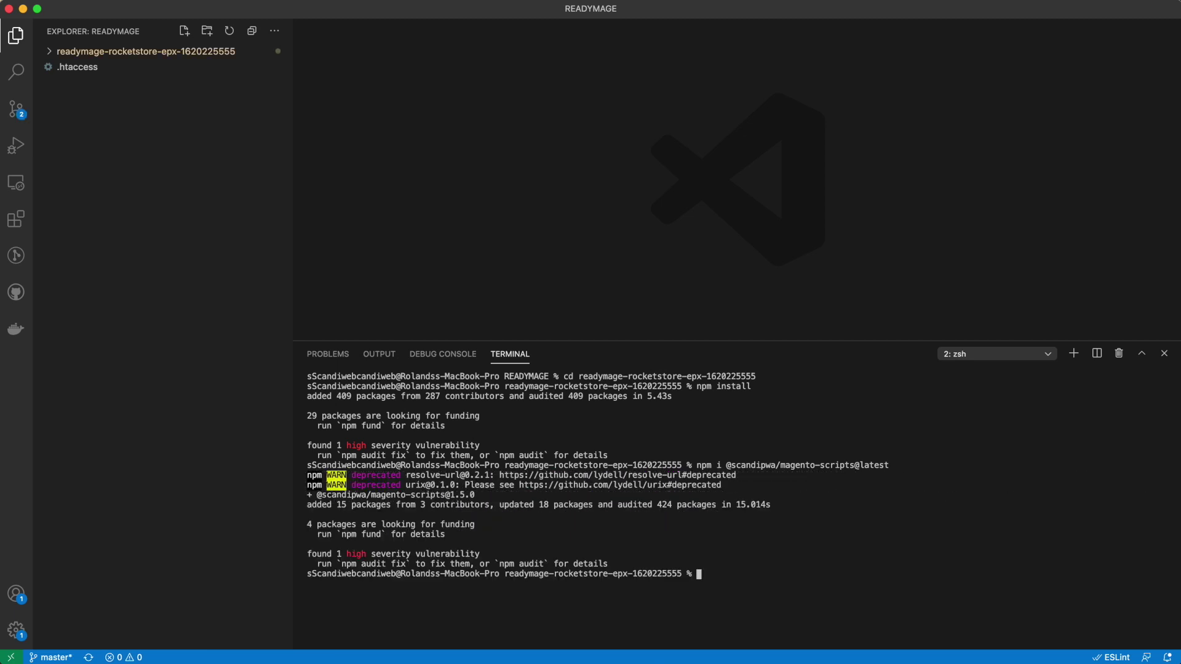
Start local Magento with npm run start from the guide.
key(super+Tab)
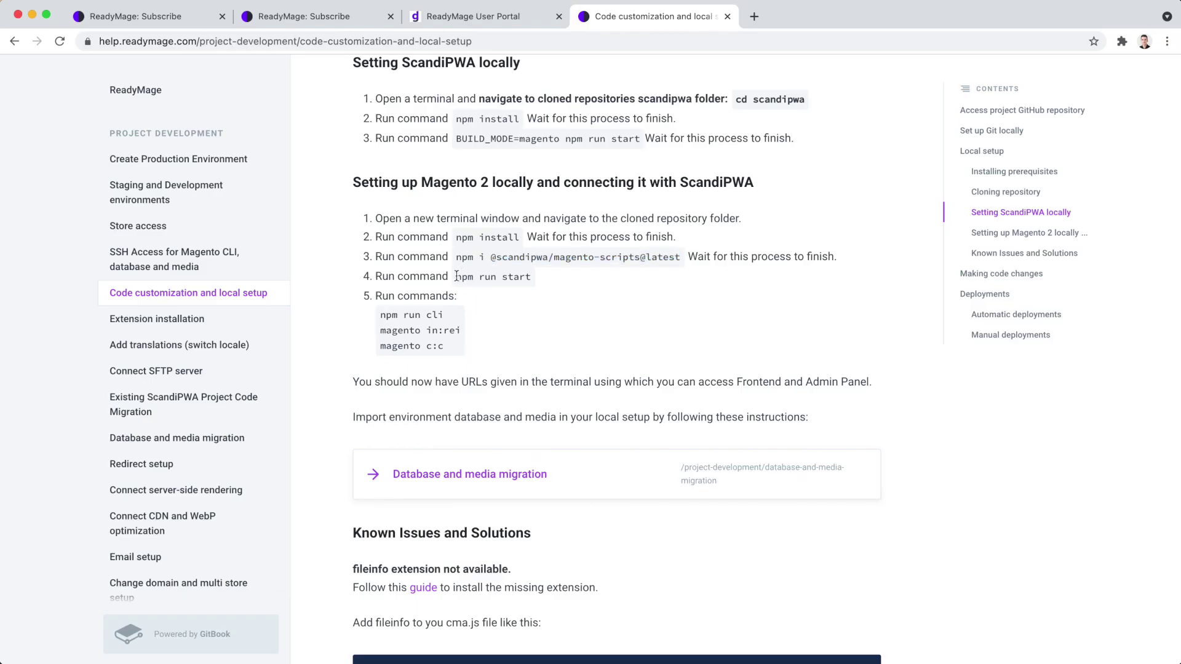
drag(388, 274, 460, 274)
key(super+c)
key(super+Tab)
key(super+v)
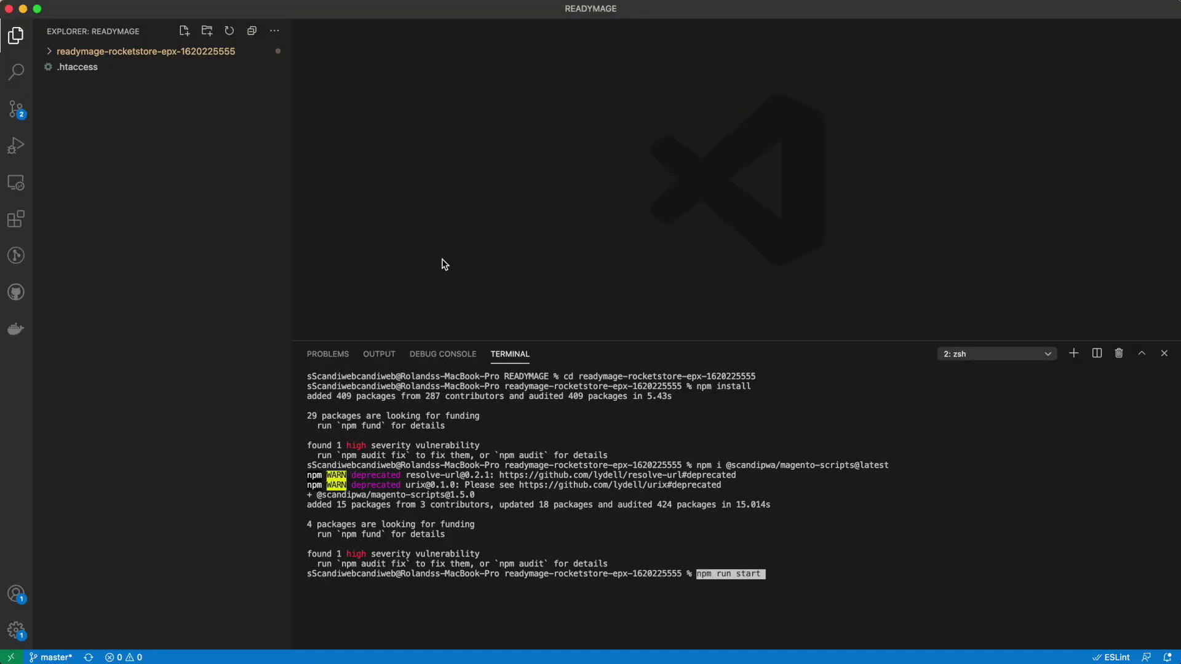
key(Return)
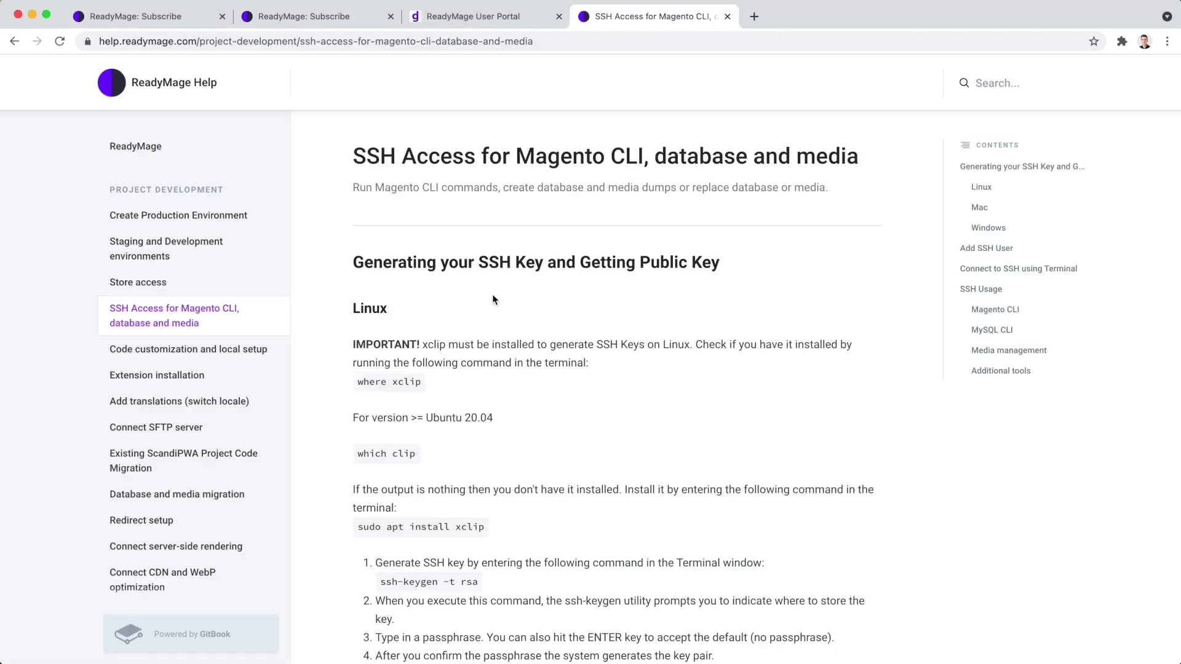
Run pbcopy < ~/.ssh/id_rsa.pub in Terminal to put the SSH public key on the clipboard.
scroll(492, 294, down, 8)
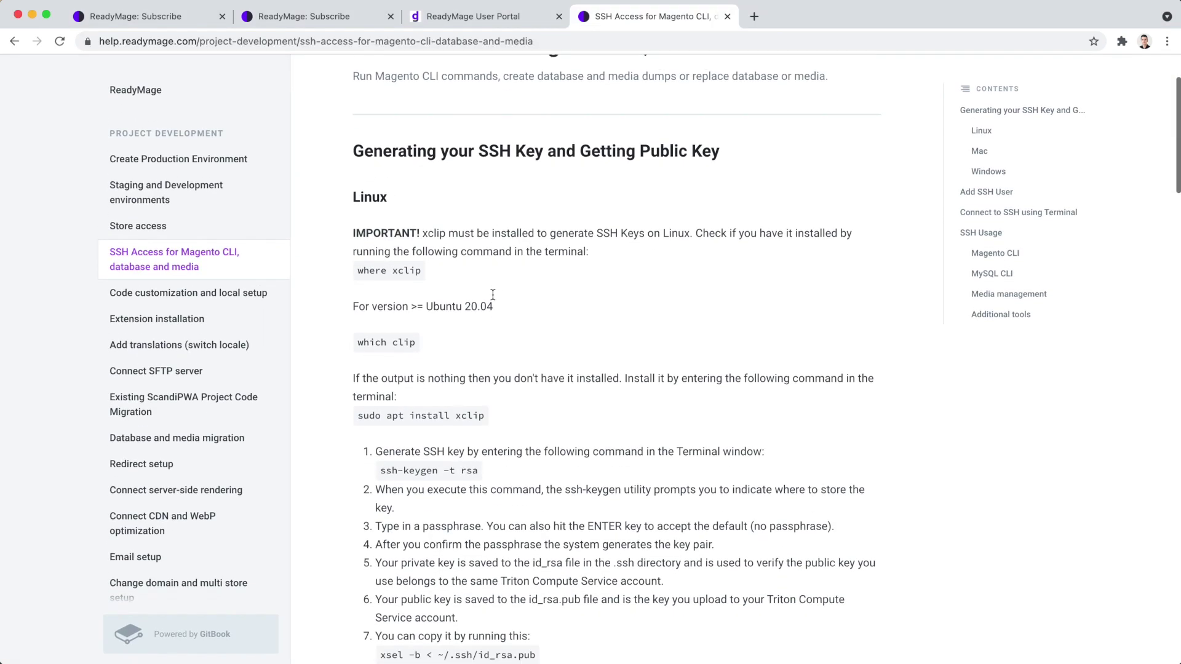
scroll(493, 295, down, 5)
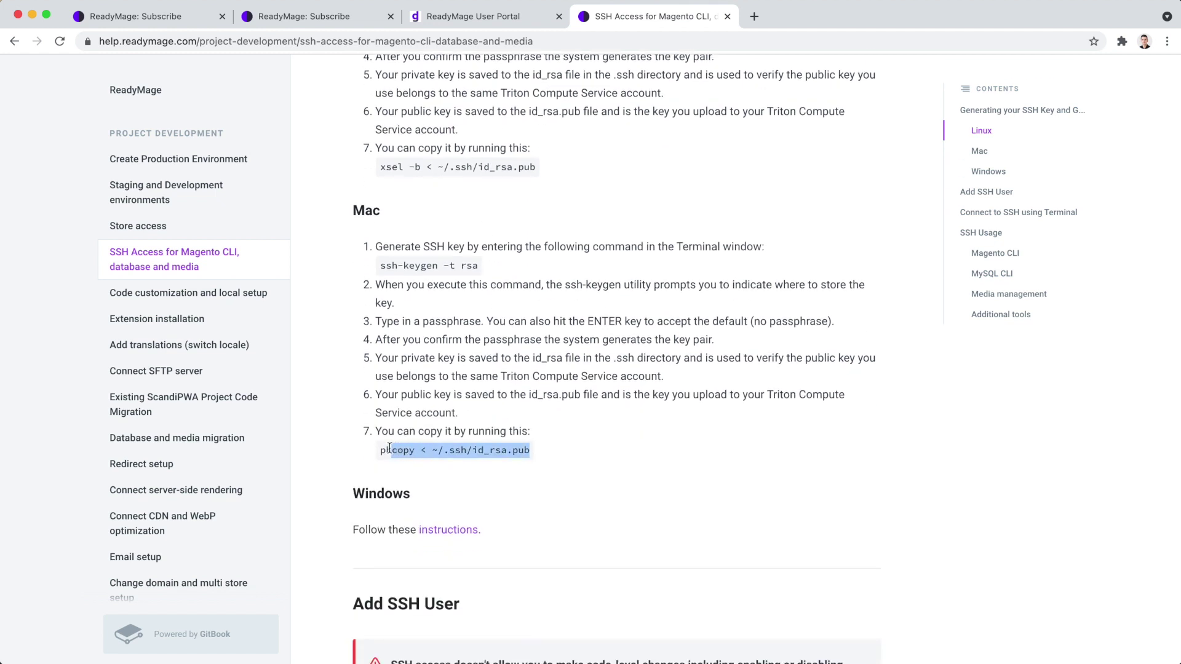
drag(389, 448, 380, 451)
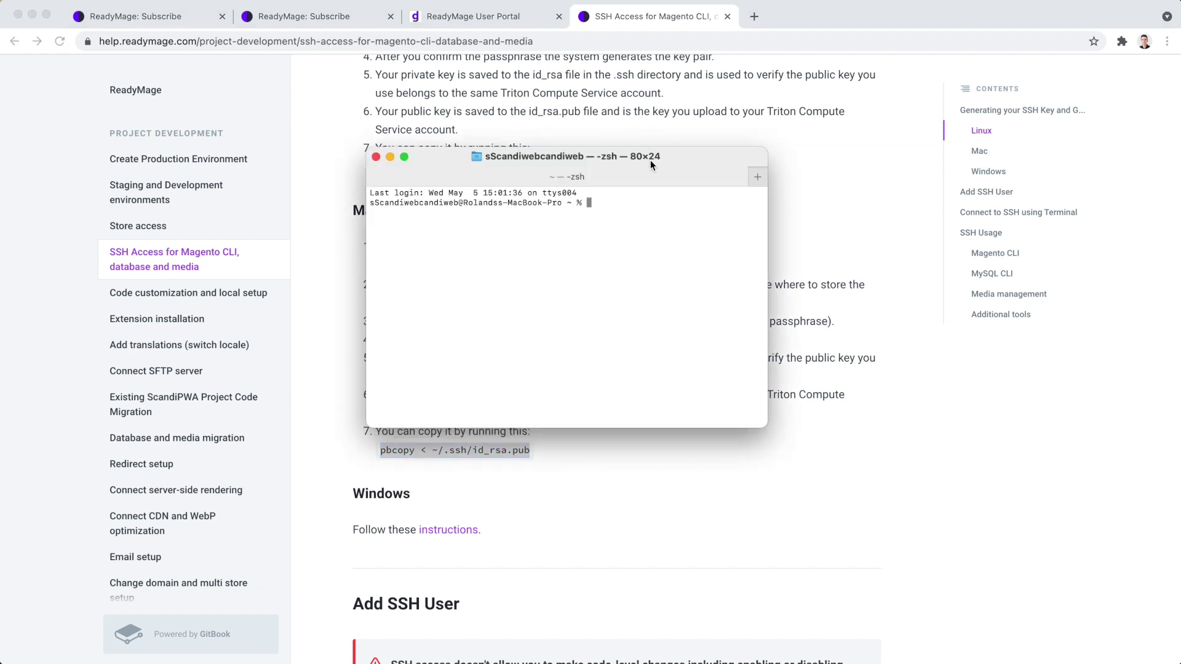
text(pbcopy < ~/.ssh/id_rsa.pub)
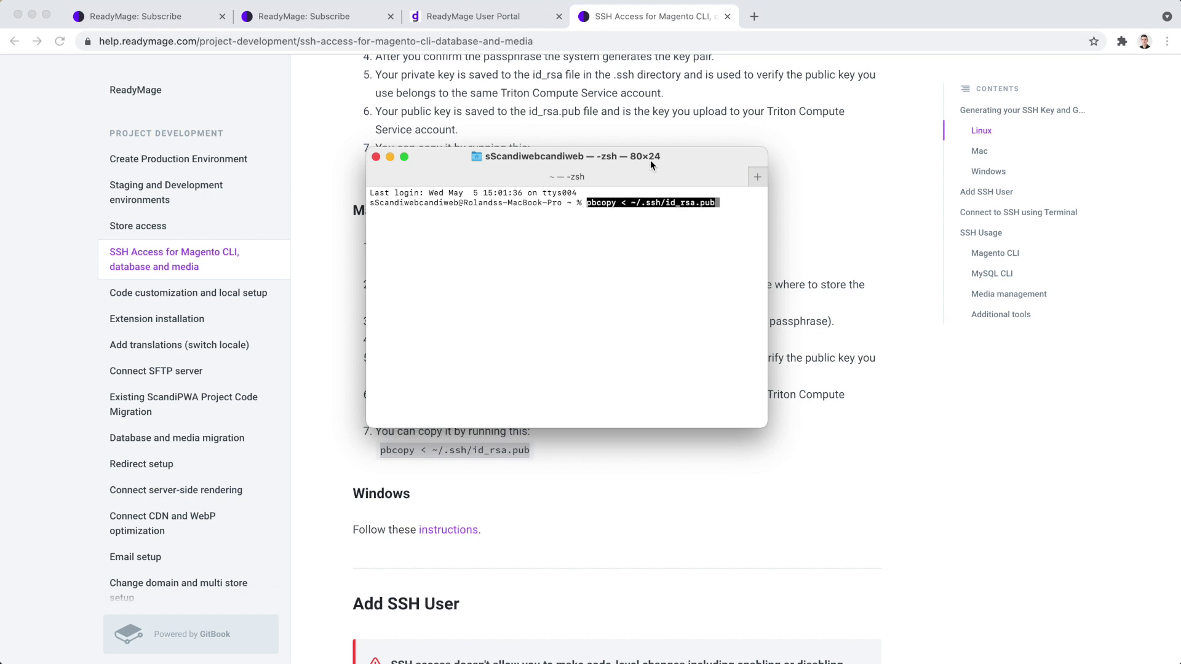
key(Return)
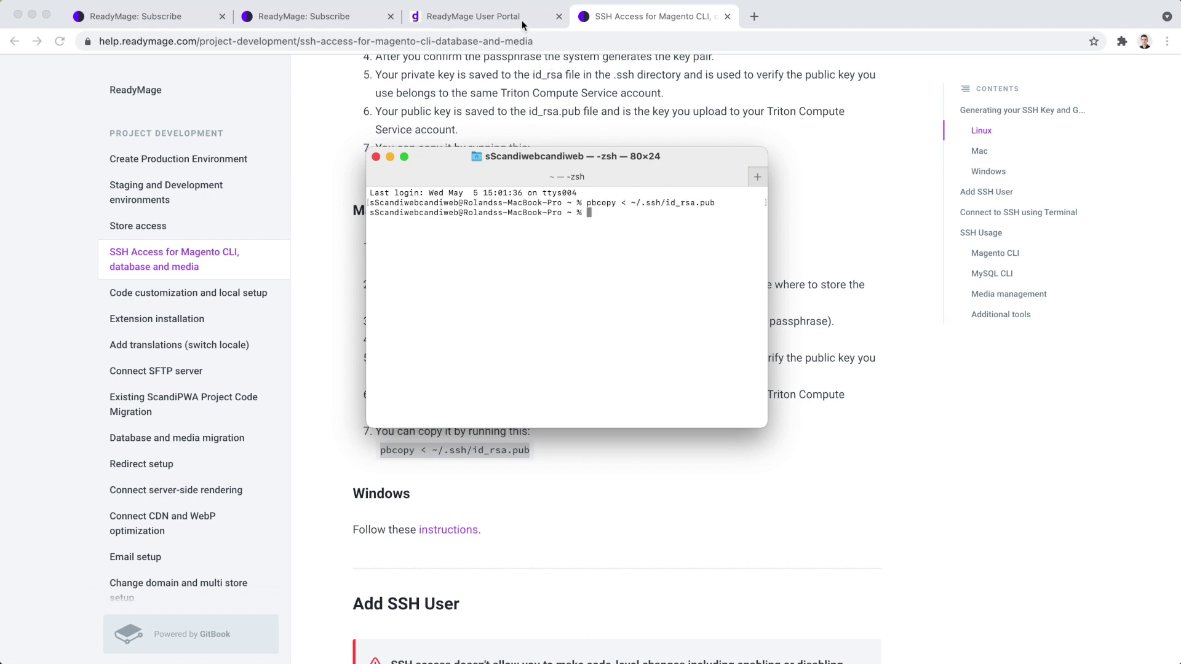
click(521, 20)
Add an SSH user with a username and the pasted public key, then start a manual deployment.
click(1039, 222)
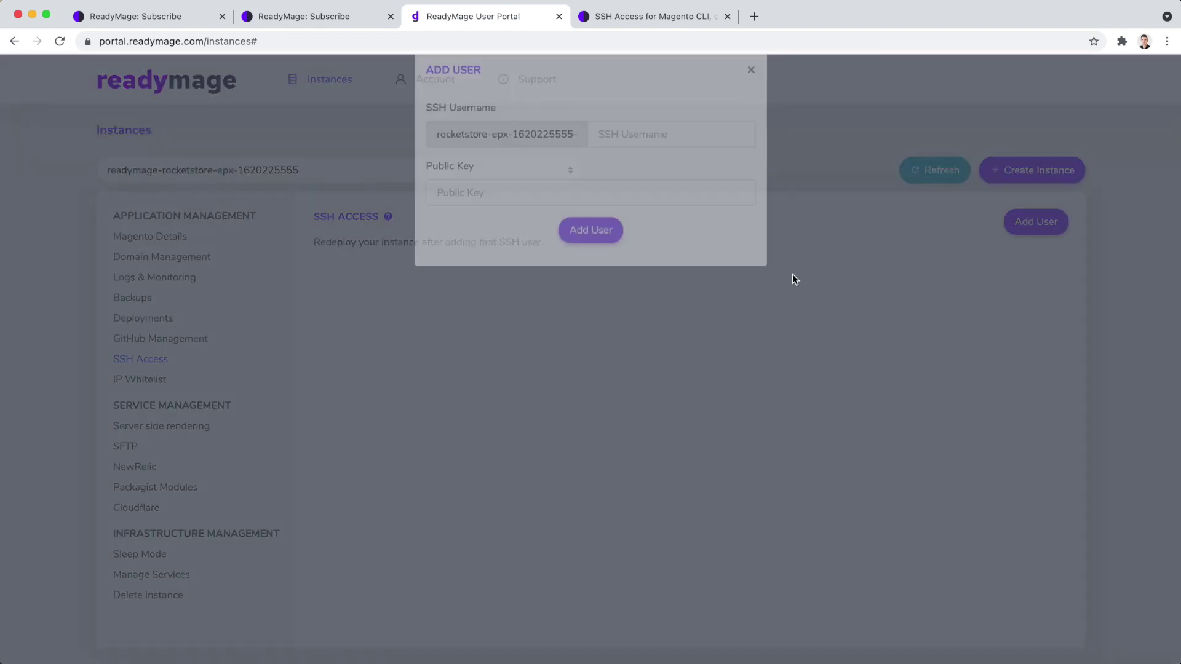
click(715, 154)
text(rolands)
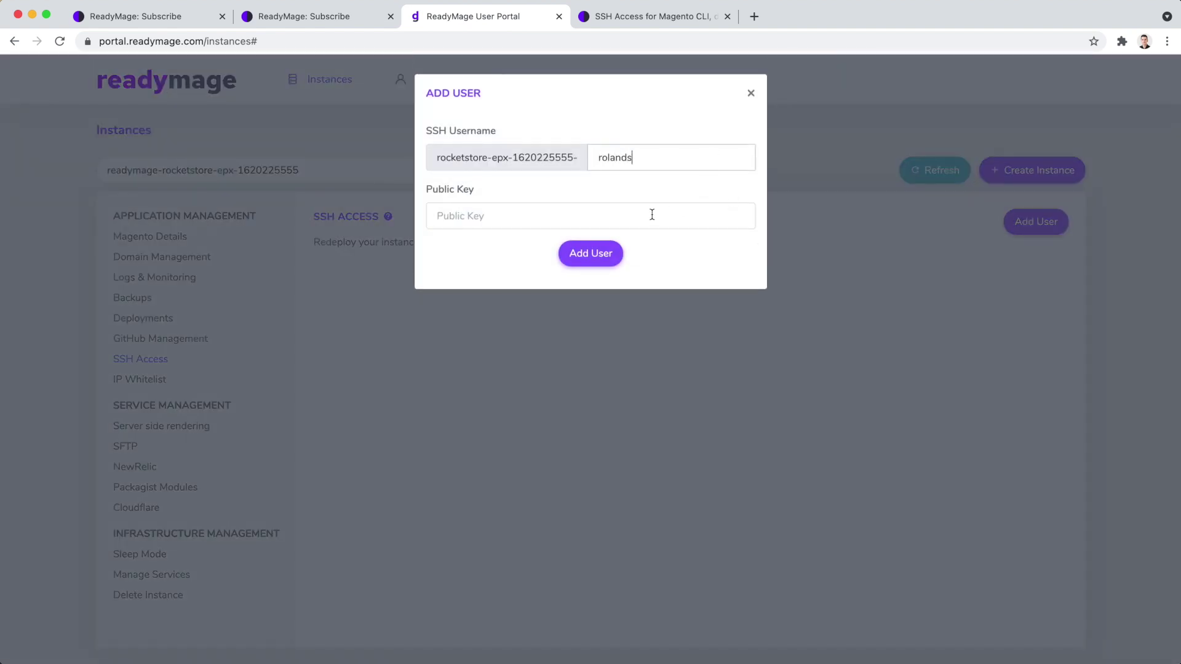
click(652, 213)
key(super+v)
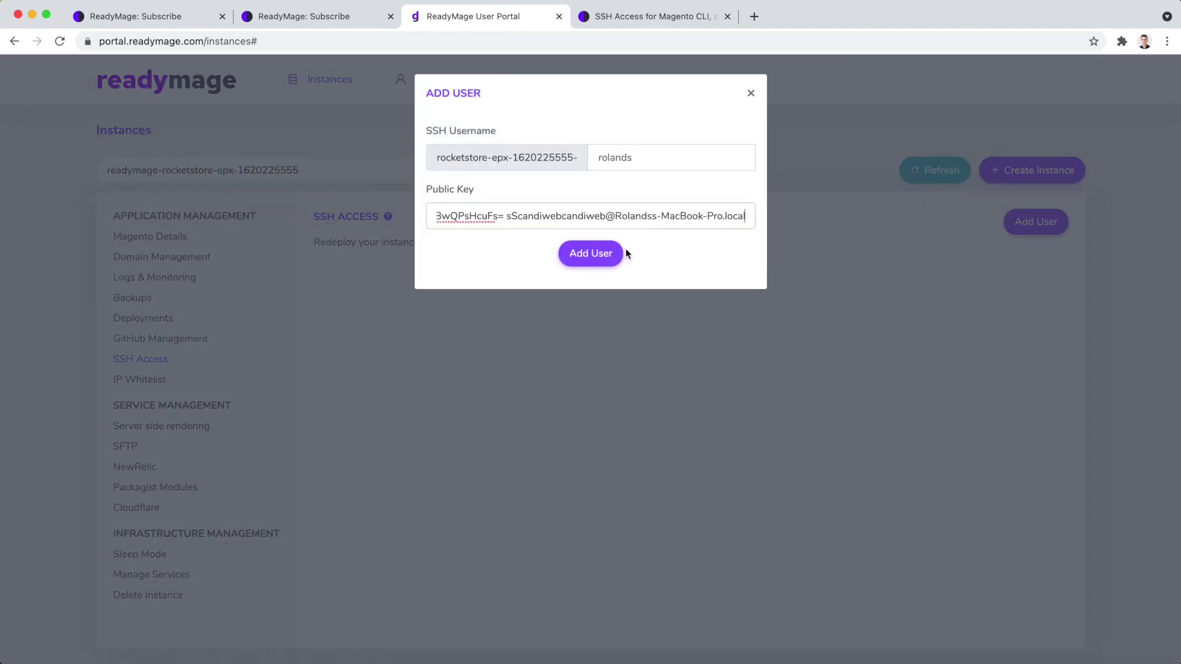
click(607, 256)
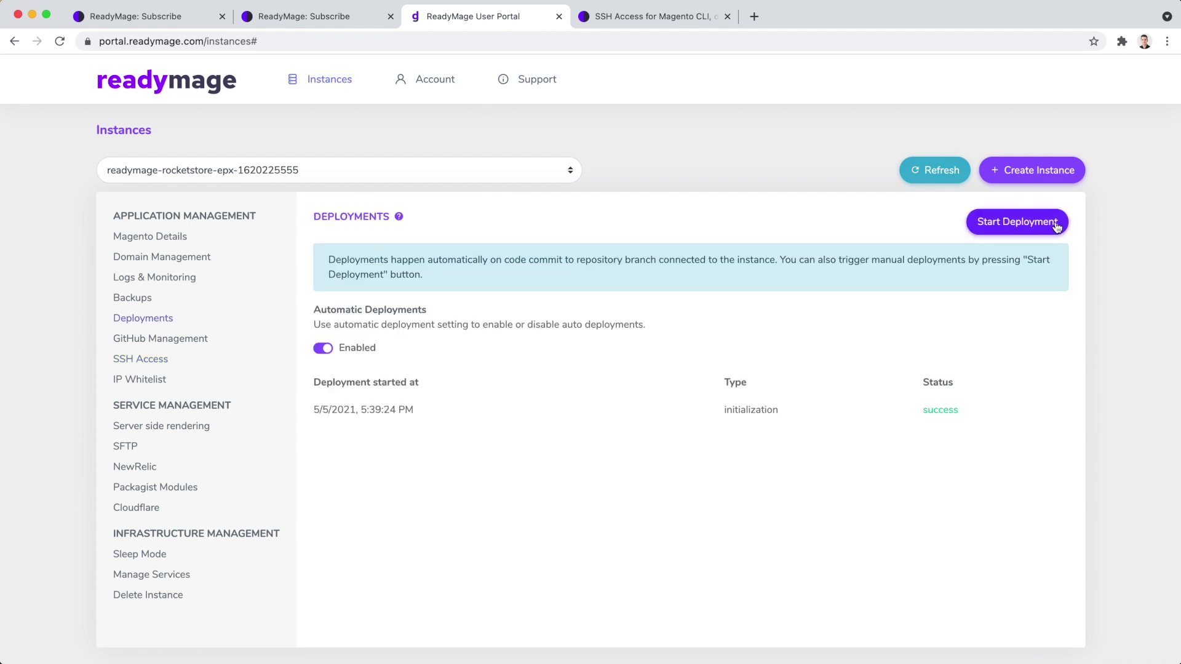
click(1056, 226)
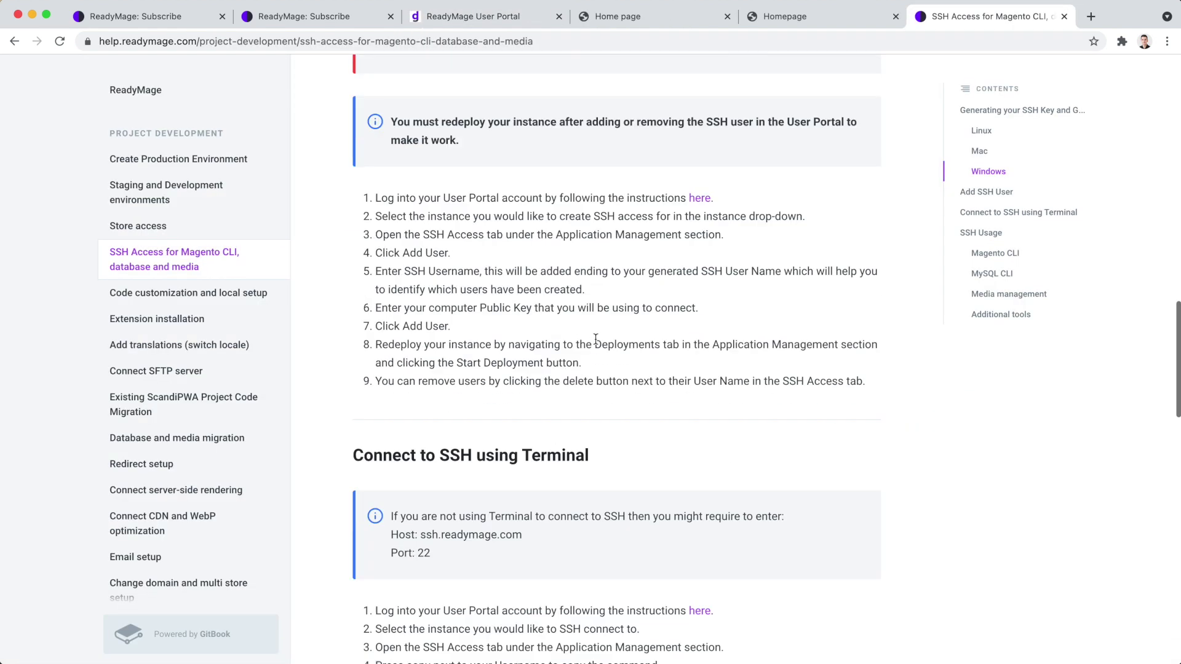
scroll(595, 344, down, 4)
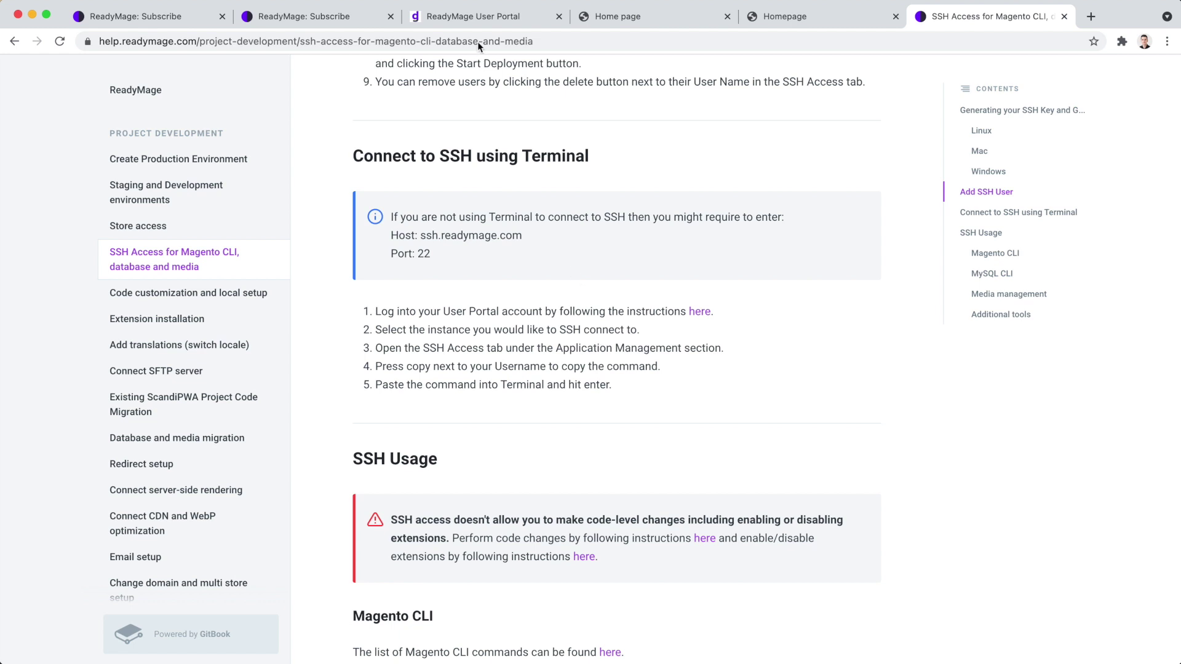
Connect to the ReadyMage server over SSH using the portal's SSH access command.
click(475, 20)
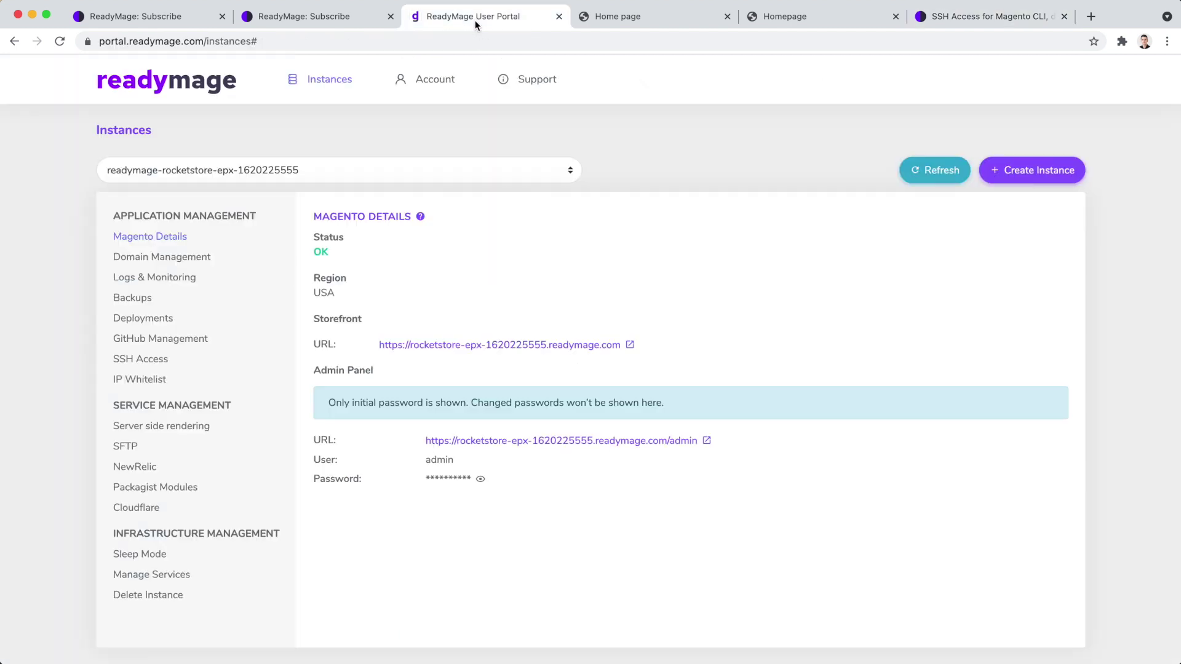
click(141, 358)
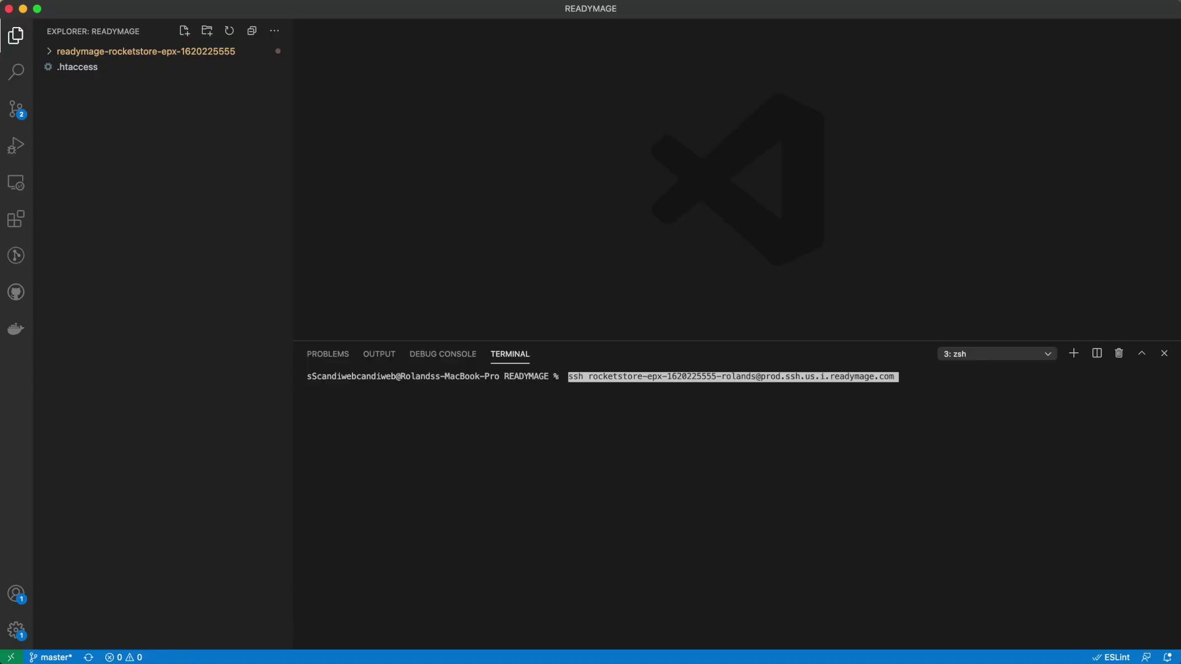
key(Return)
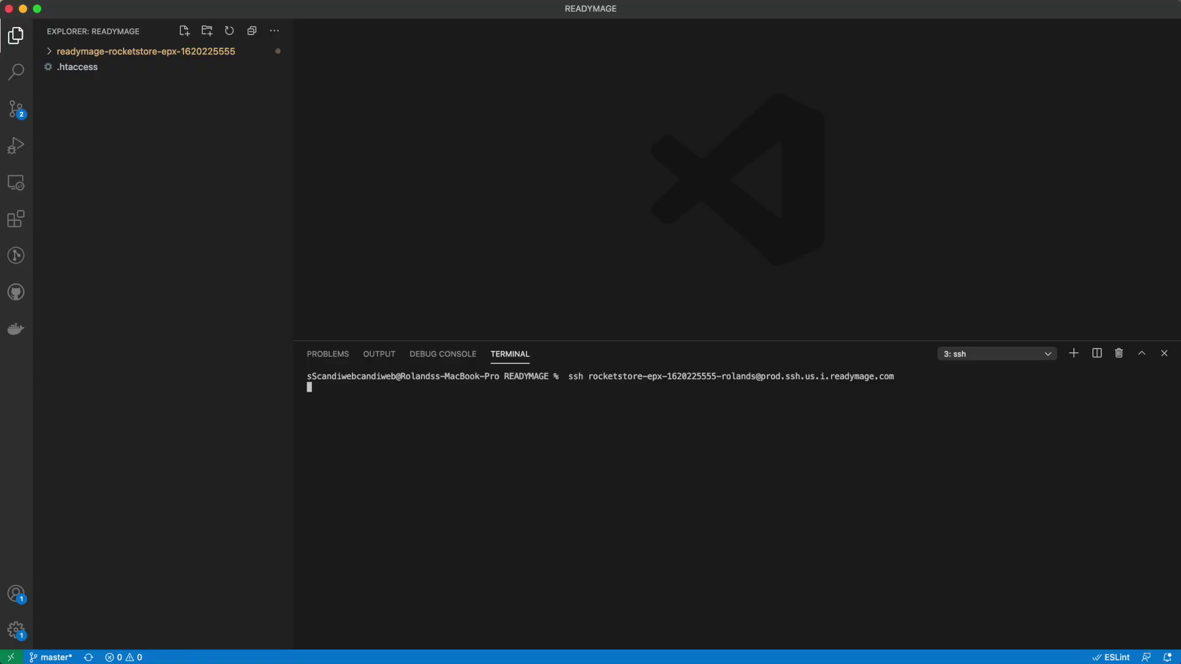
key(super+Tab)
Run the docs' mysqldump | zip command in the SSH session to create dump.sql.gz.
click(934, 18)
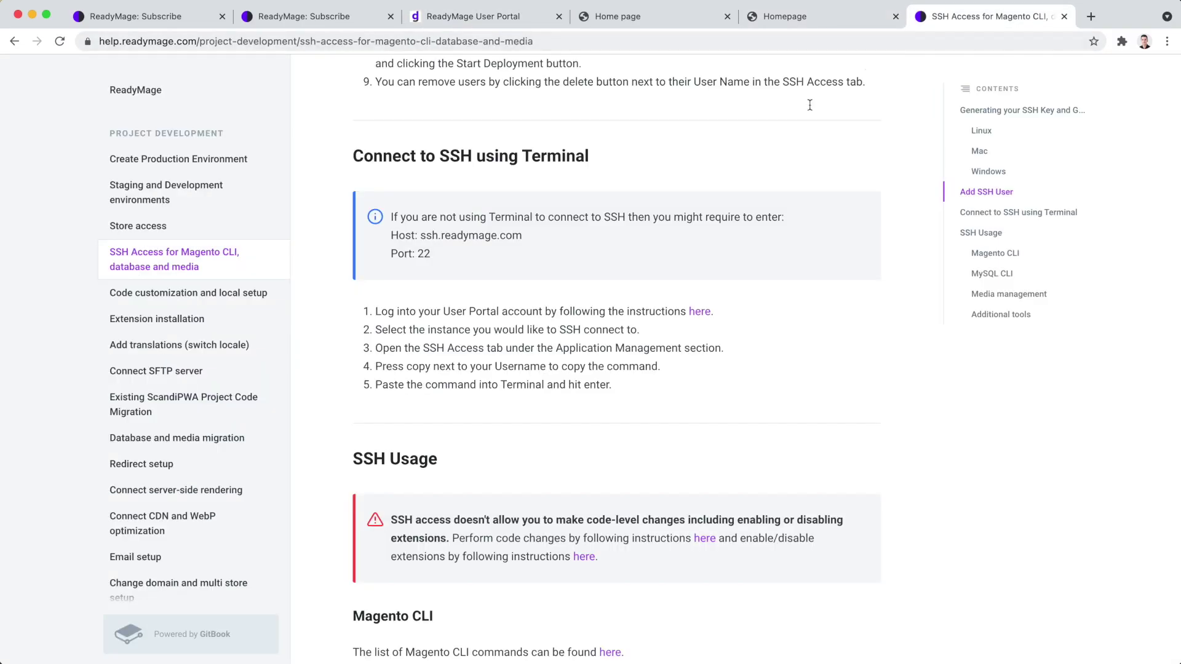
scroll(719, 176, up, 10)
scroll(719, 175, left, 5)
scroll(719, 175, down, 1)
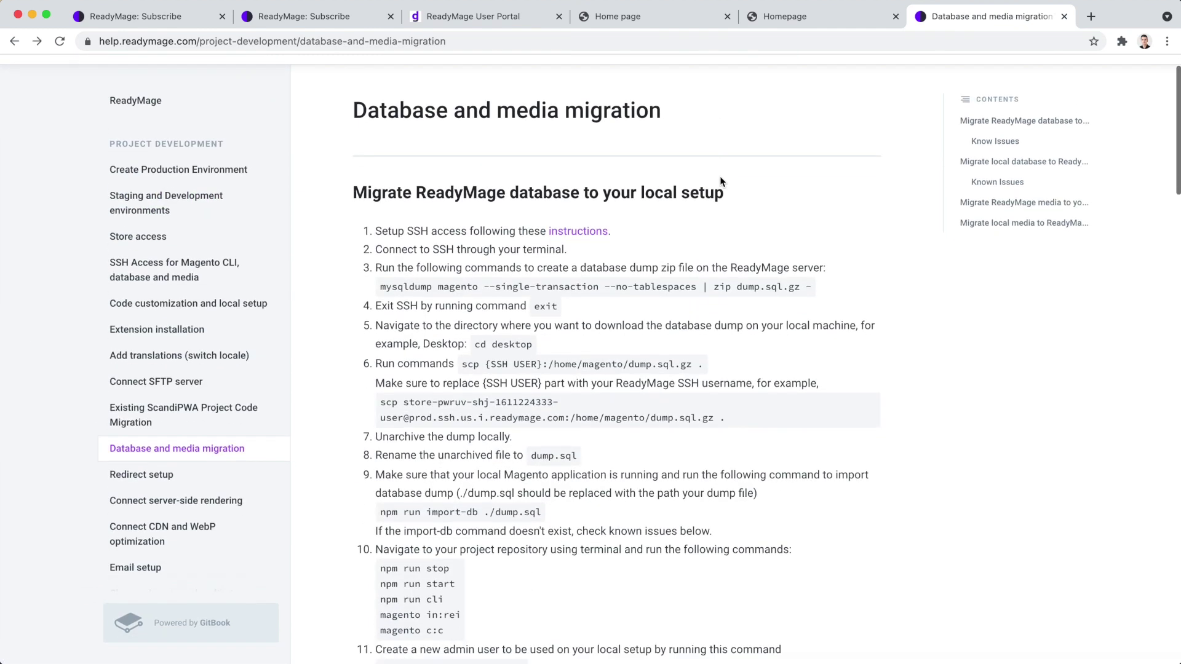
scroll(720, 176, down, 2)
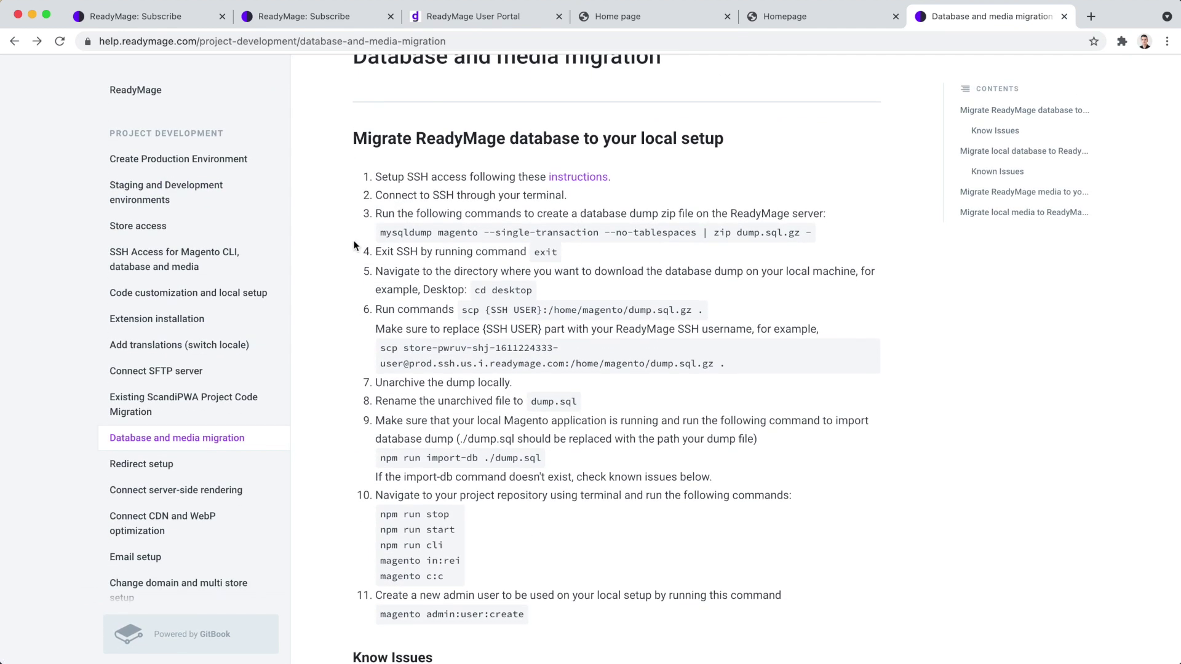
drag(380, 233, 824, 238)
key(super+c)
key(super+Tab)
key(super+v)
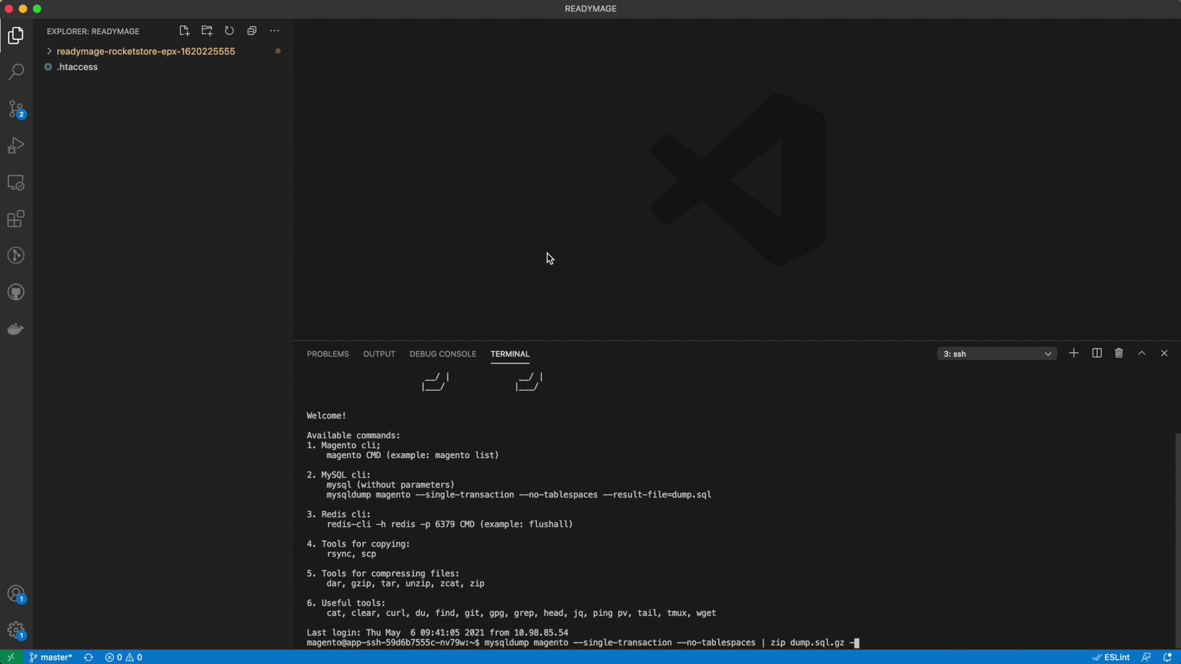
key(Return)
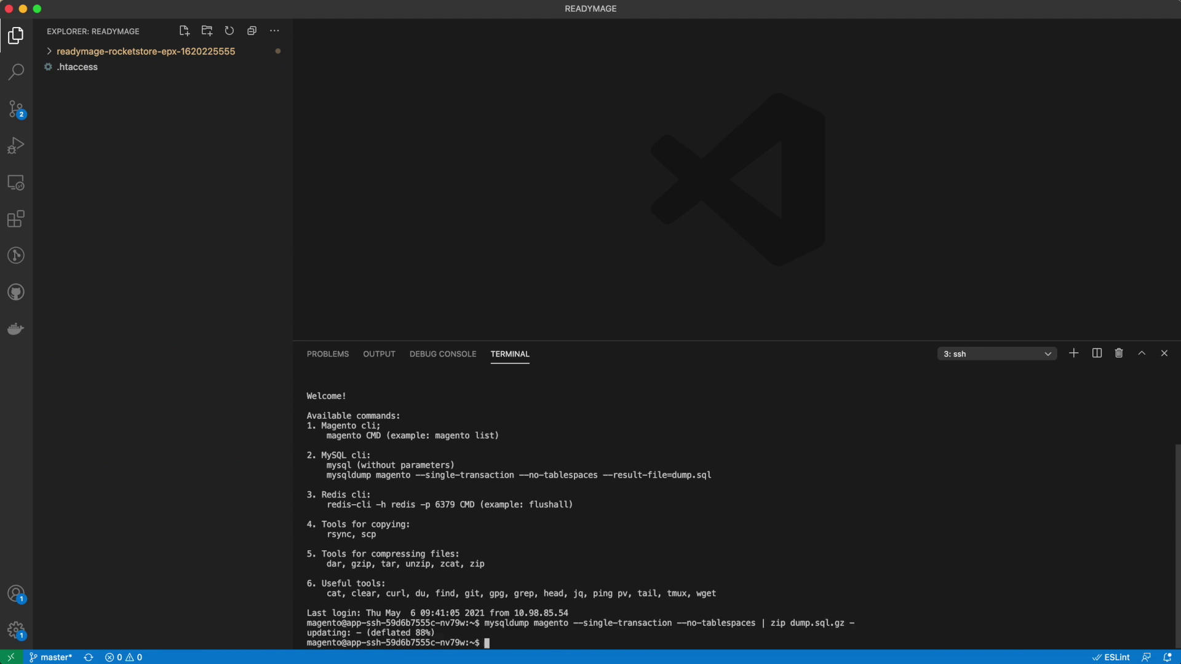
Paste the docs' scp download command for dump.sql.gz at a local terminal prompt.
key(super+Tab)
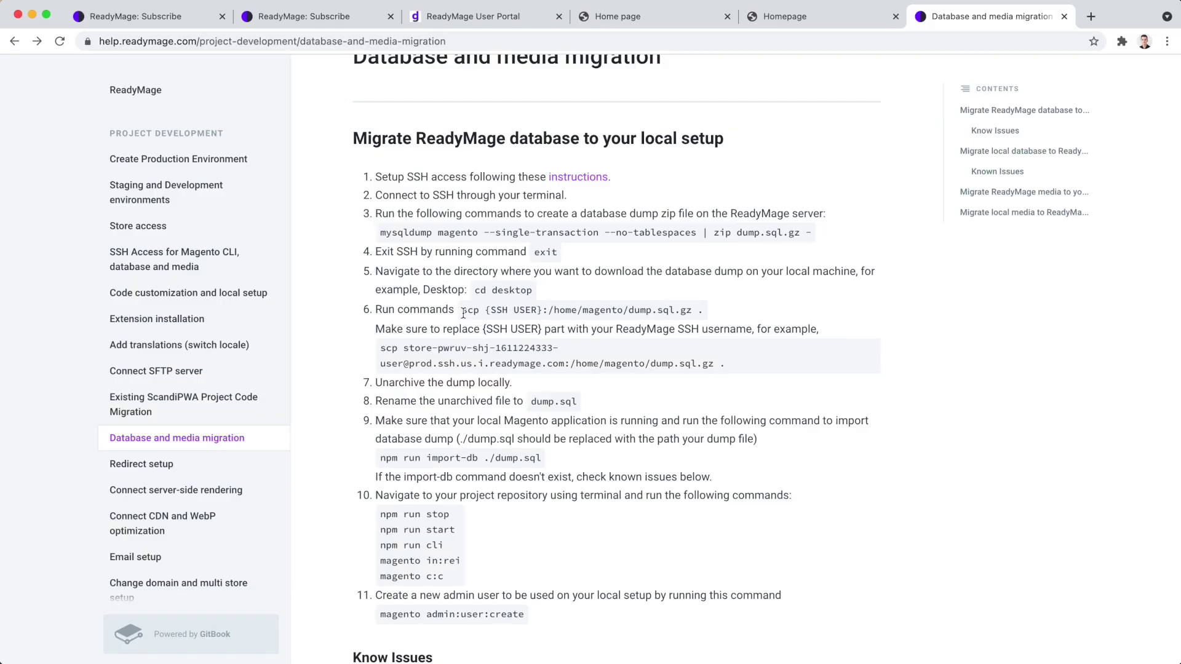
drag(461, 310, 701, 310)
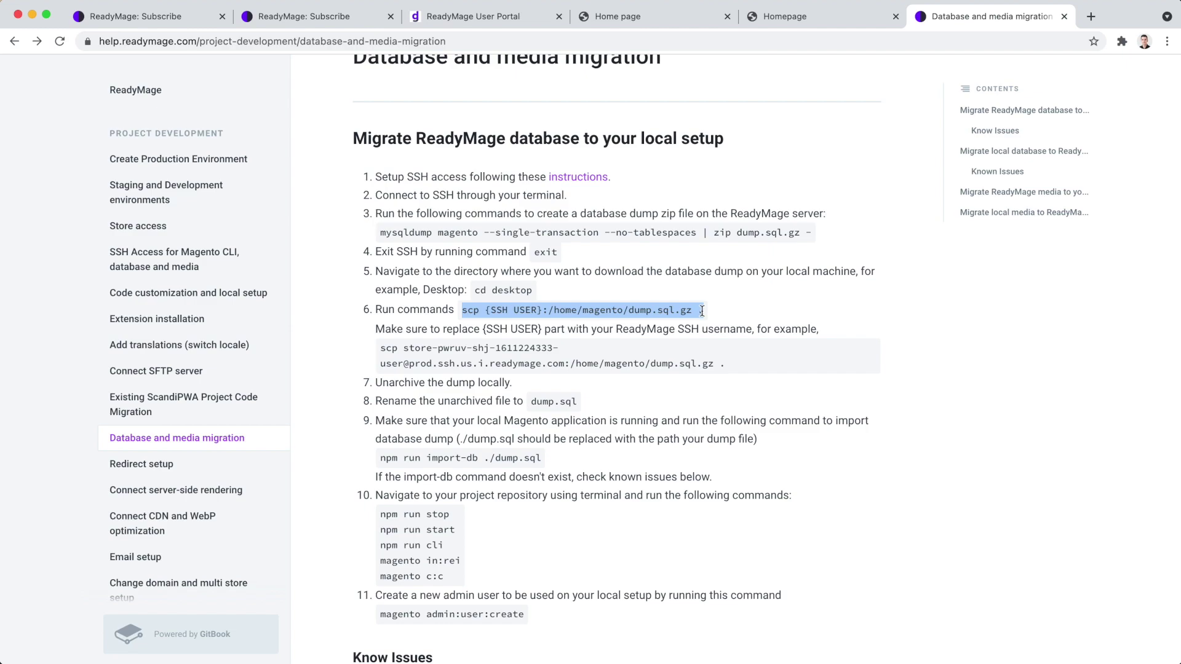
key(super+c)
key(super+Tab)
key(super+v)
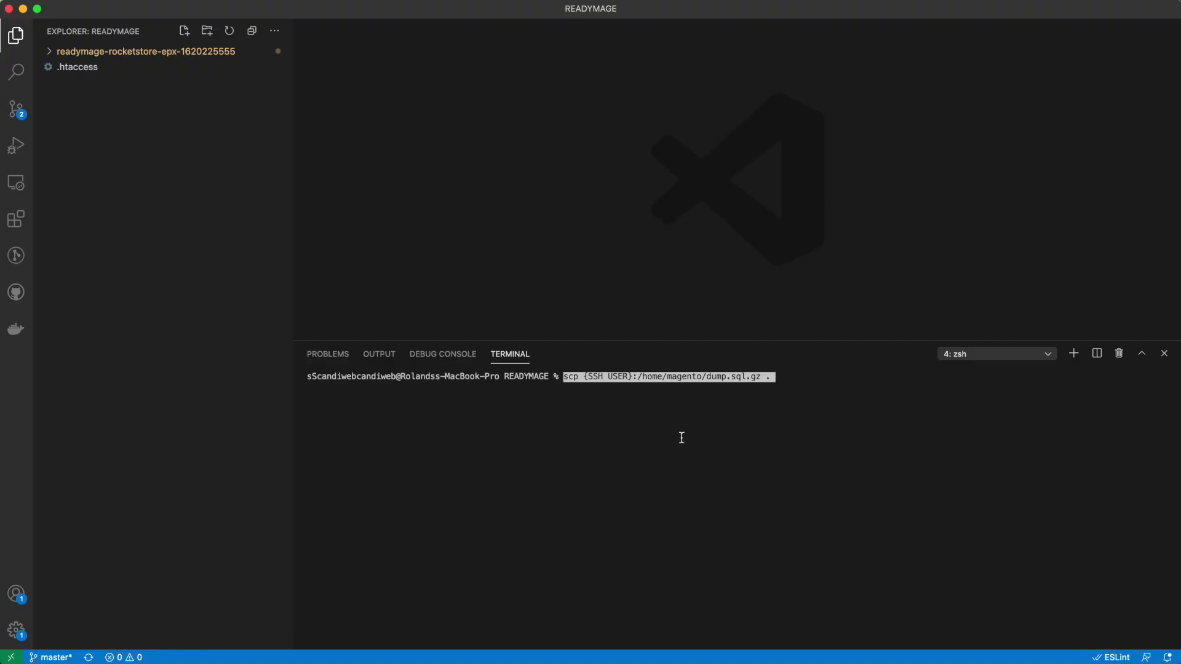
Replace {SSH USER} with the portal's SSH login and run the scp download.
key(super+Tab)
click(471, 24)
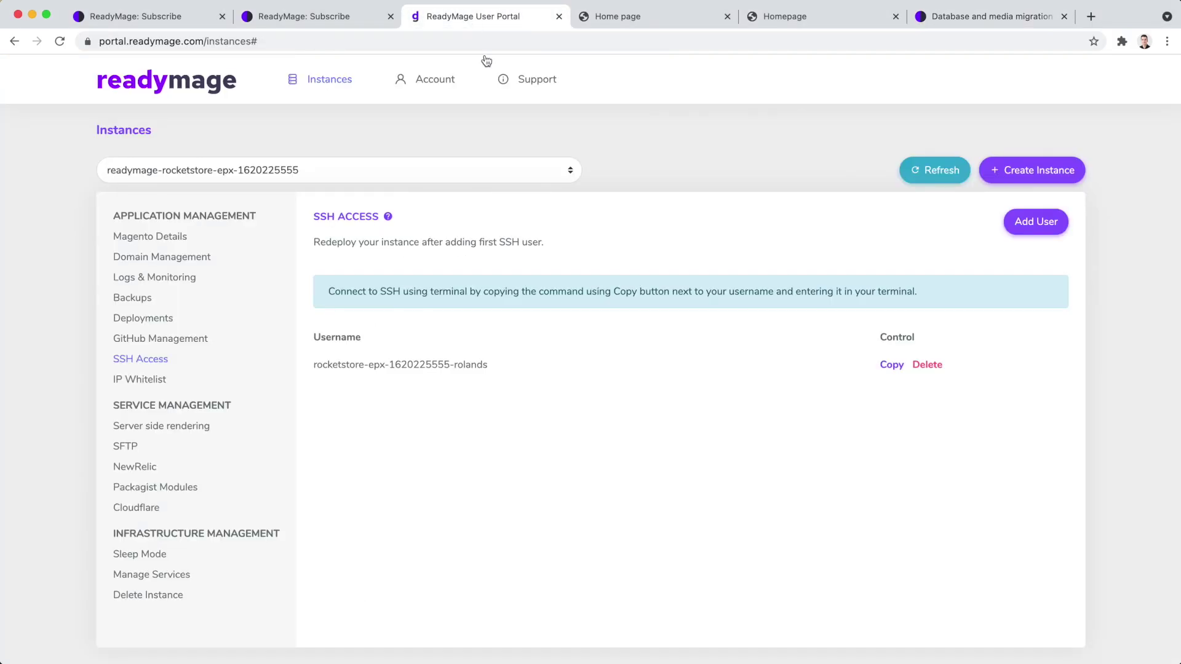
click(892, 365)
key(super+Tab)
key(alt+Left)
key(alt+Left)
key(alt+Left)
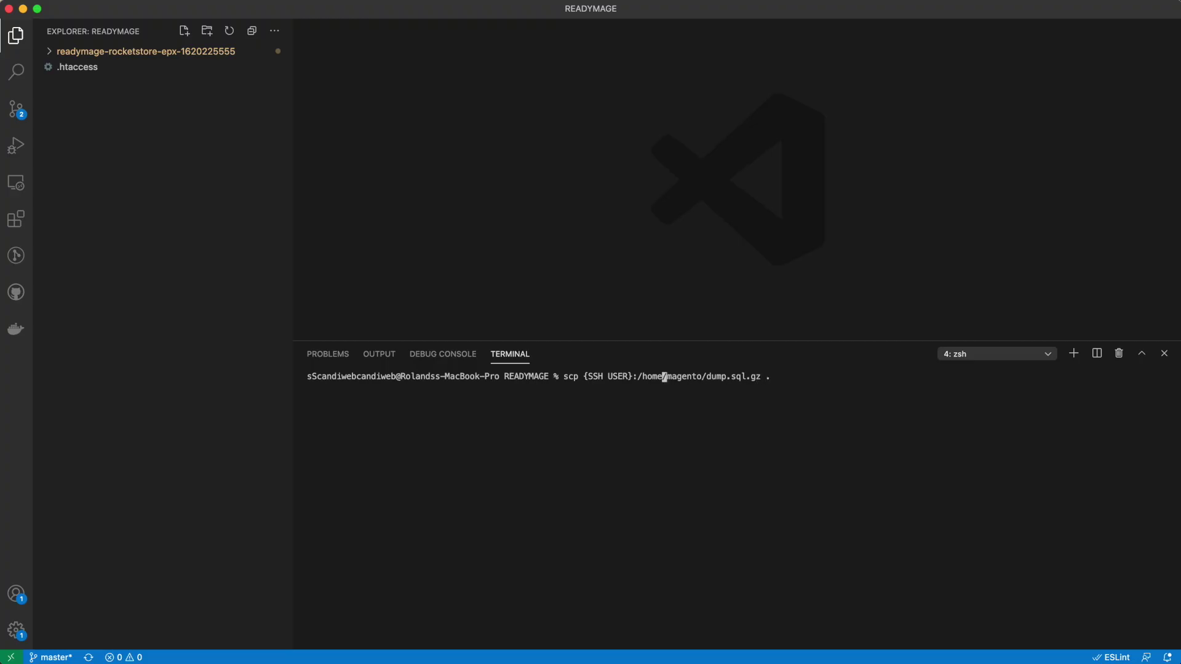
key(BackSpace)
key(BackSpace)
key(BackSpace)
key(BackSpace)
key(BackSpace)
key(BackSpace)
key(BackSpace)
key(BackSpace)
key(BackSpace)
key(BackSpace)
key(super+v)
key(Left)
key(Left)
key(Left)
key(Left)
key(Left)
key(Left)
key(Left)
key(Left)
key(Left)
key(Left)
key(Left)
key(Left)
key(Left)
key(Left)
key(Left)
key(Left)
key(Left)
key(Left)
key(Left)
key(Left)
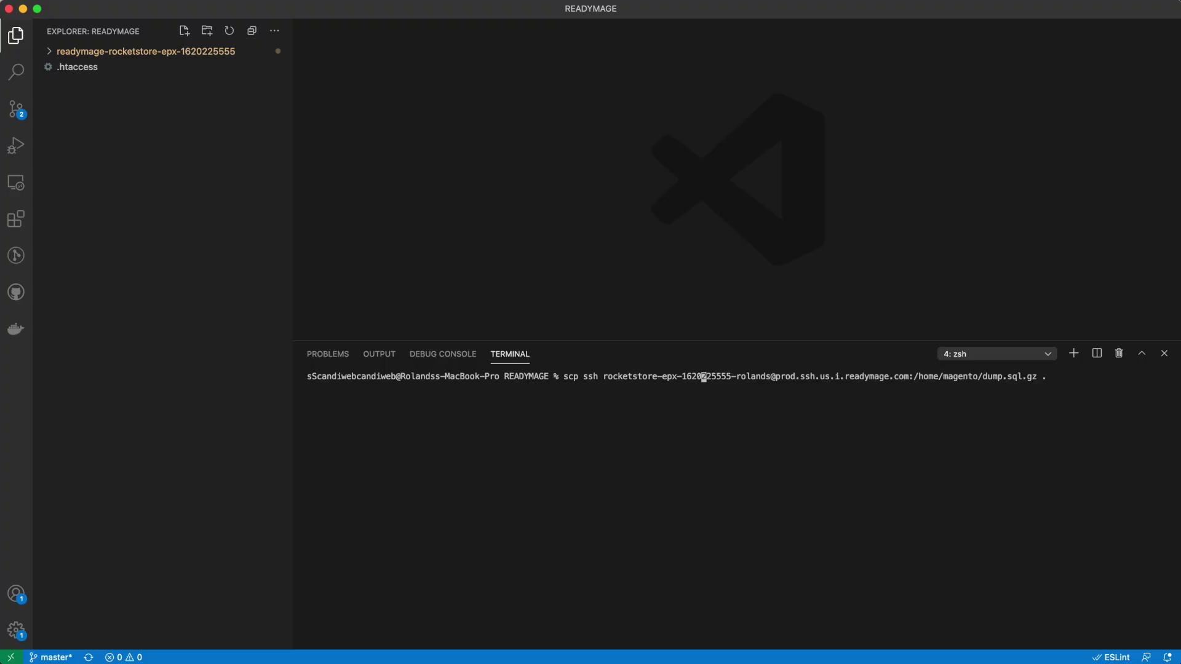
key(BackSpace)
key(BackSpace)
key(BackSpace)
key(BackSpace)
key(Return)
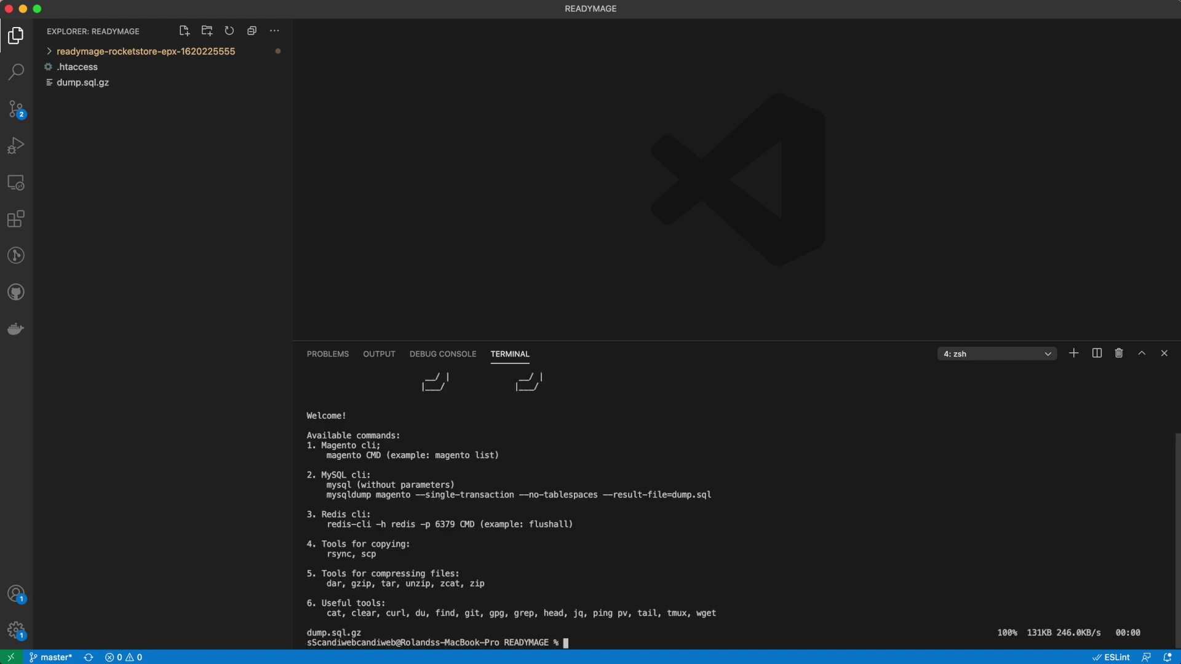
Unpack dump.sql.gz and rename the extracted file to dump.sql.
double_click(410, 155)
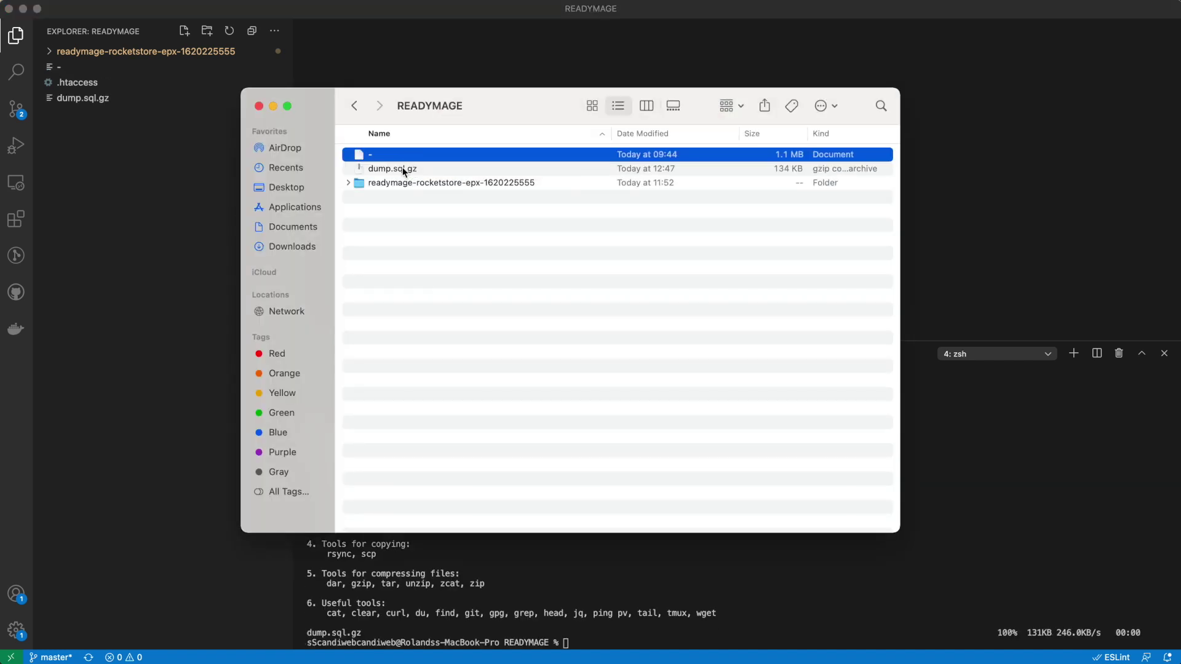
right_click(400, 155)
click(418, 240)
text(dump.sql)
key(Return)
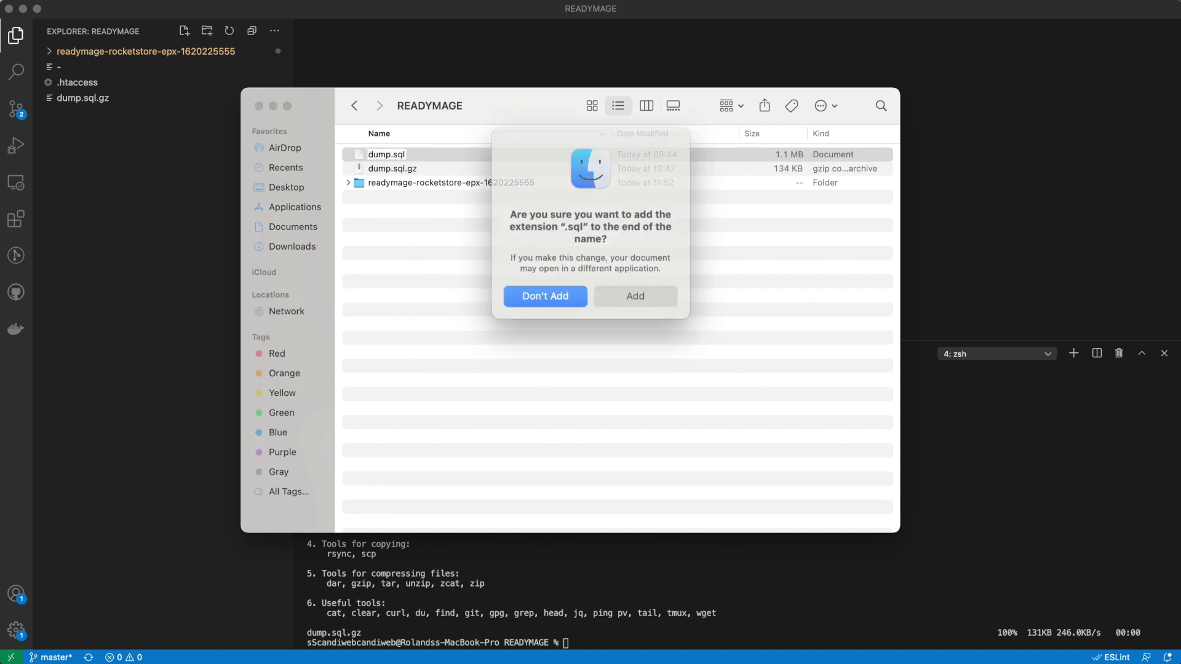
click(621, 294)
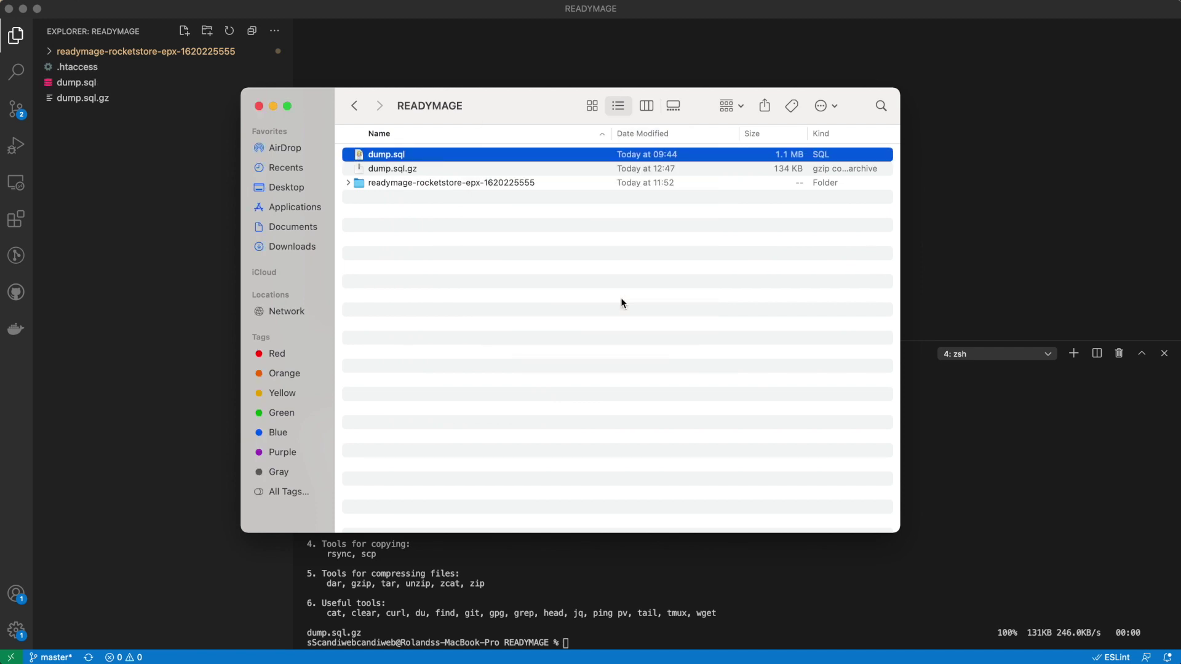
key(super+Tab)
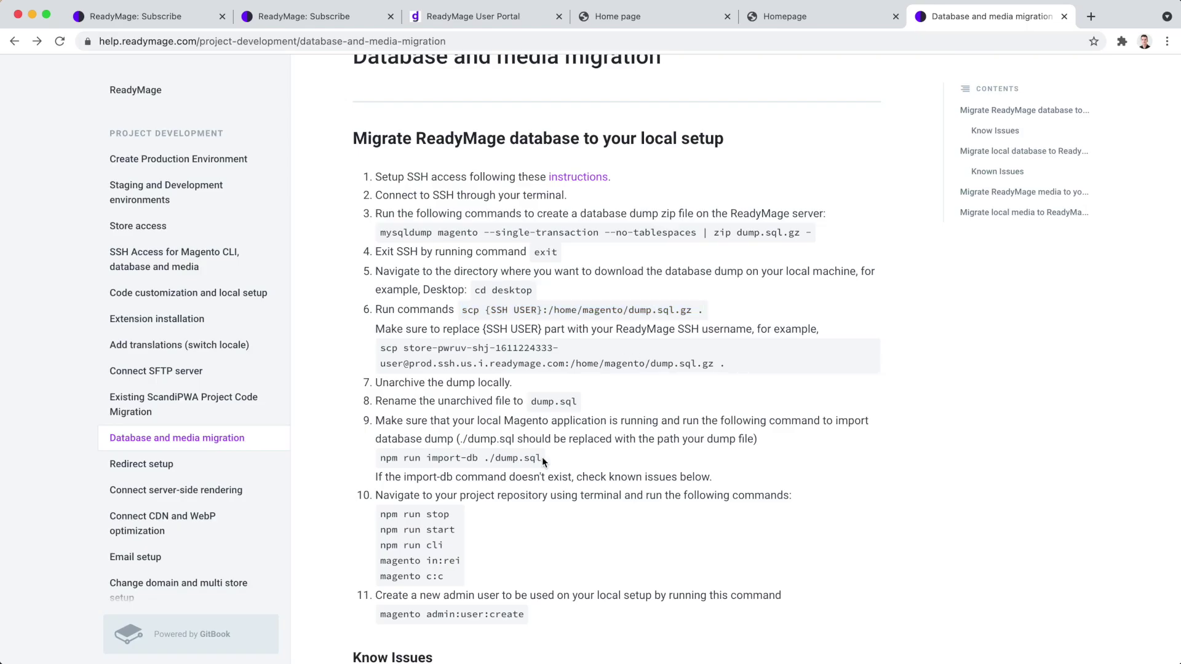
drag(541, 456, 378, 459)
From the project folder, import the database with npm run import-db ../dump.sql.
key(super+Tab)
text(cd r)
key(Tab)
key(Return)
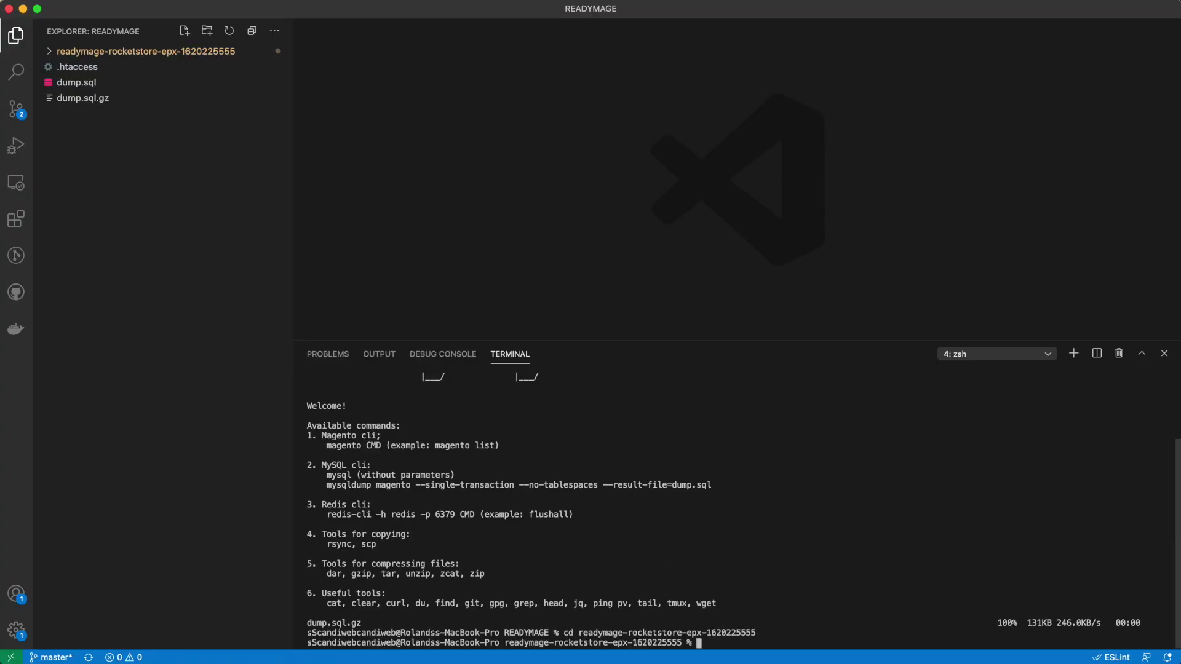
key(super+v)
key(alt+Left)
key(alt+Left)
key(Left)
text(.)
key(Return)
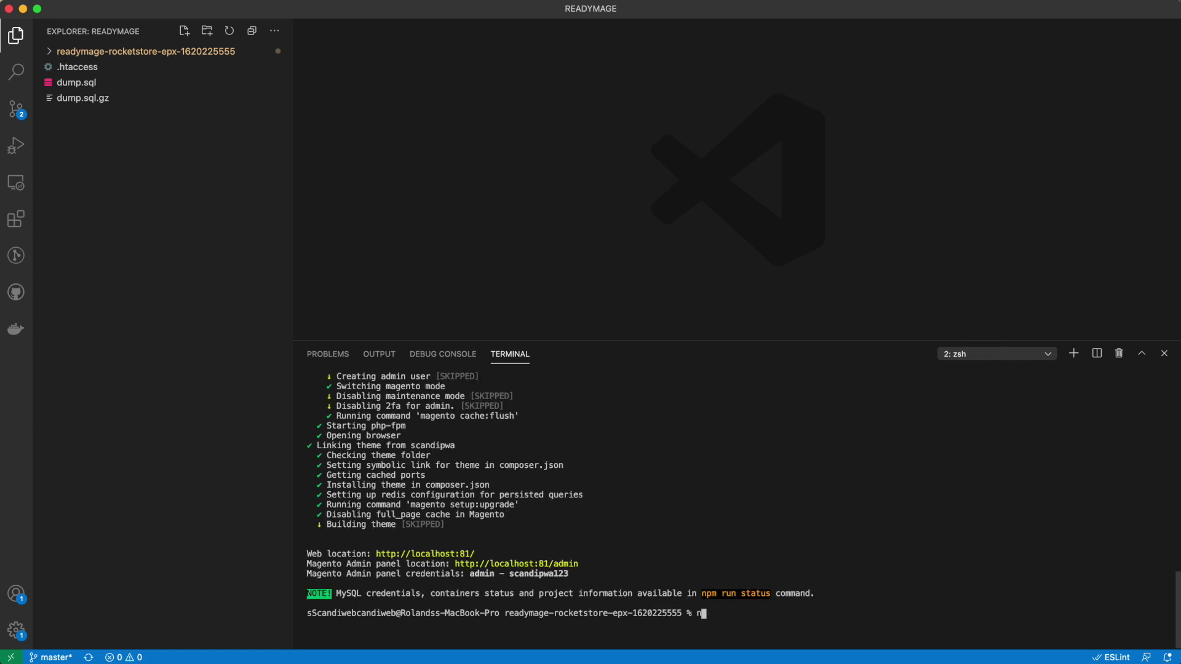
Restart local Magento with npm run stop followed by npm run start.
text(npm run stop)
key(Return)
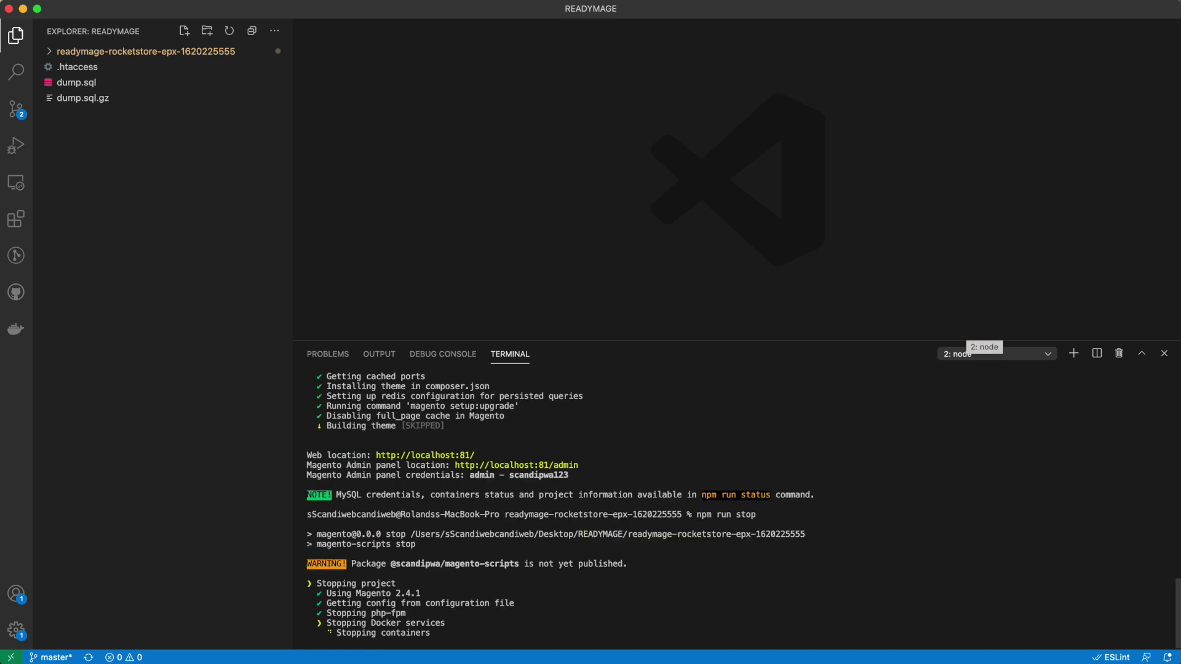
text(npm run s)
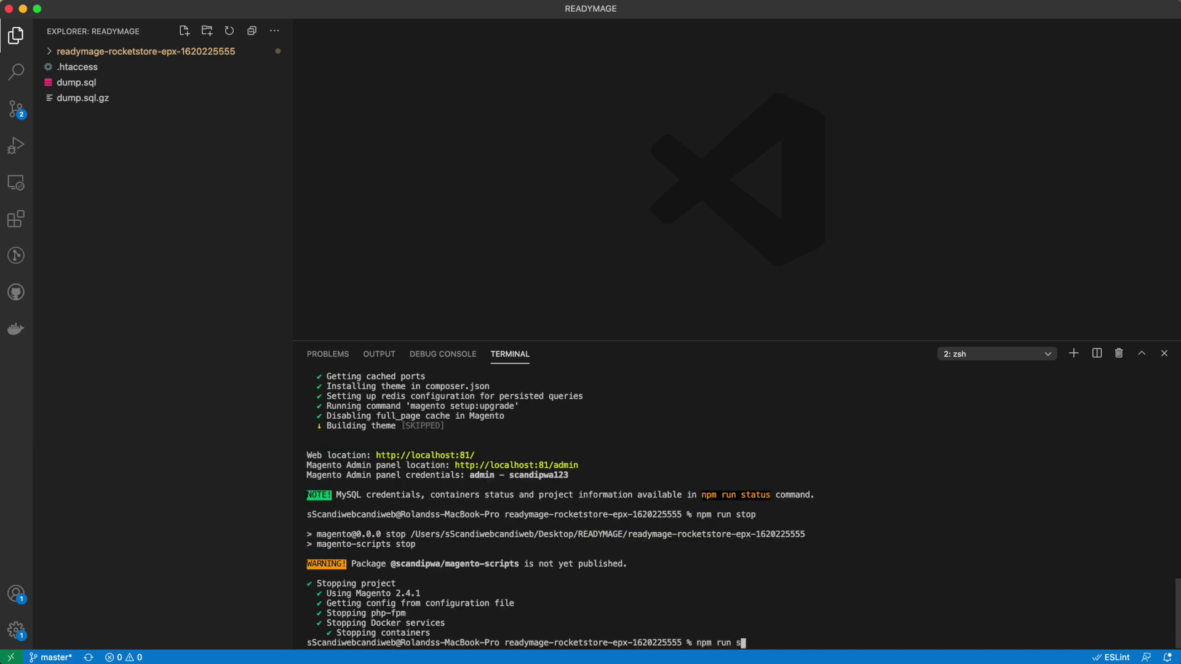
text(tart)
key(Return)
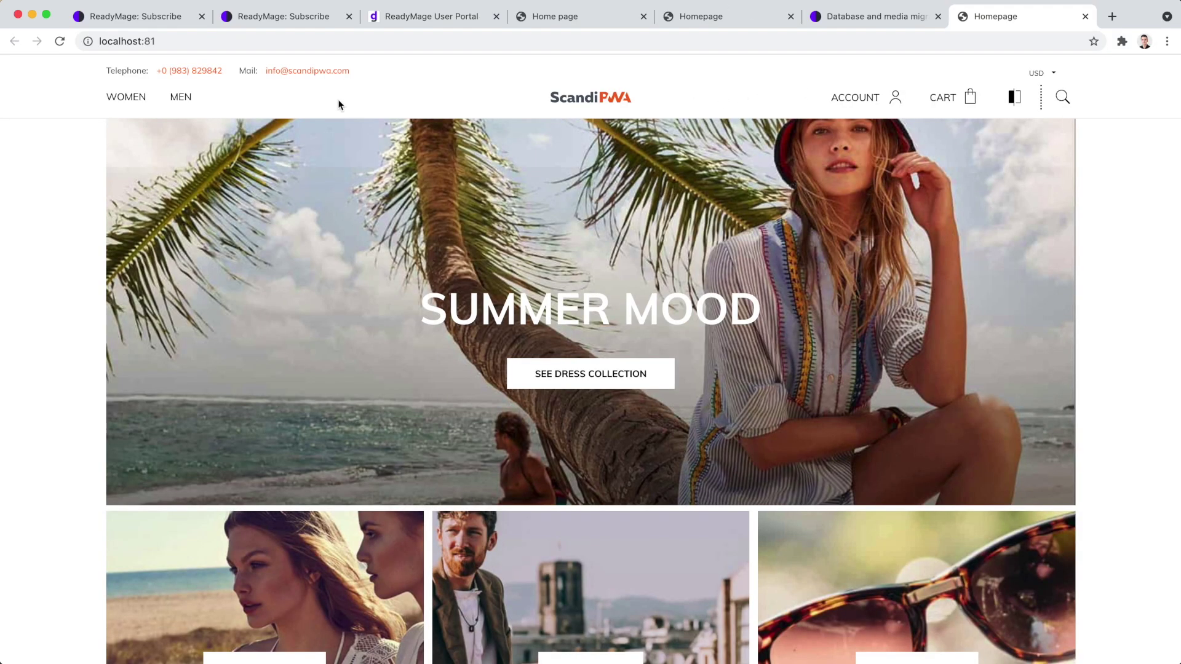
Open the WOMEN category on localhost:81, then close the storefront tab.
click(125, 99)
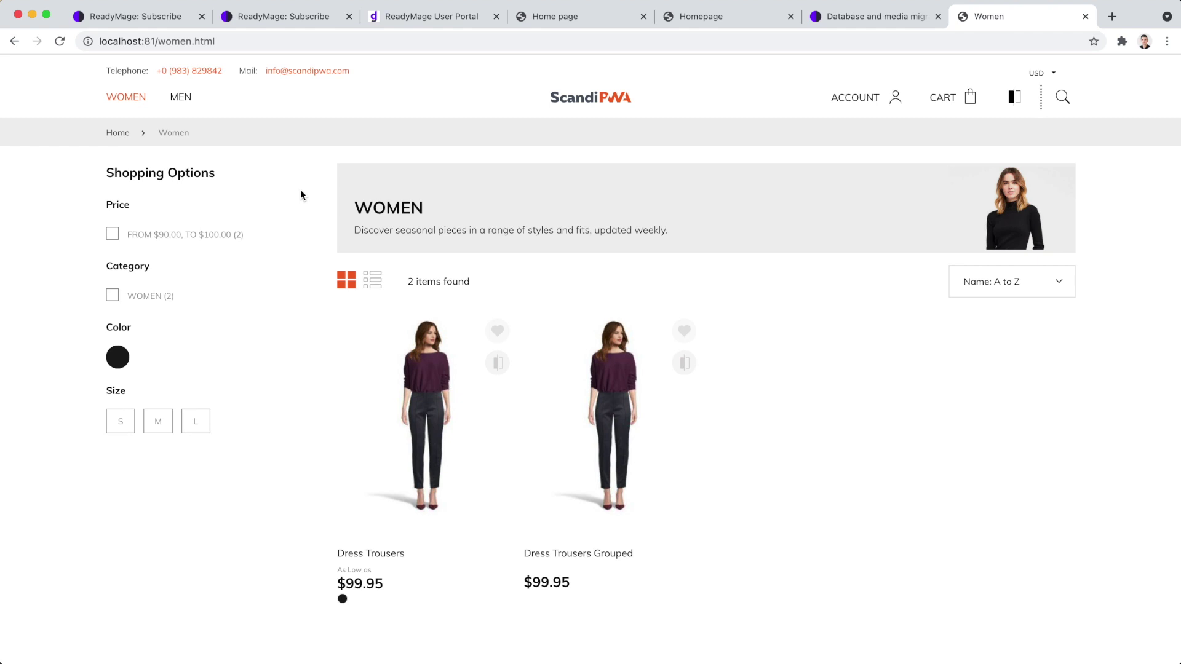
key(super+w)
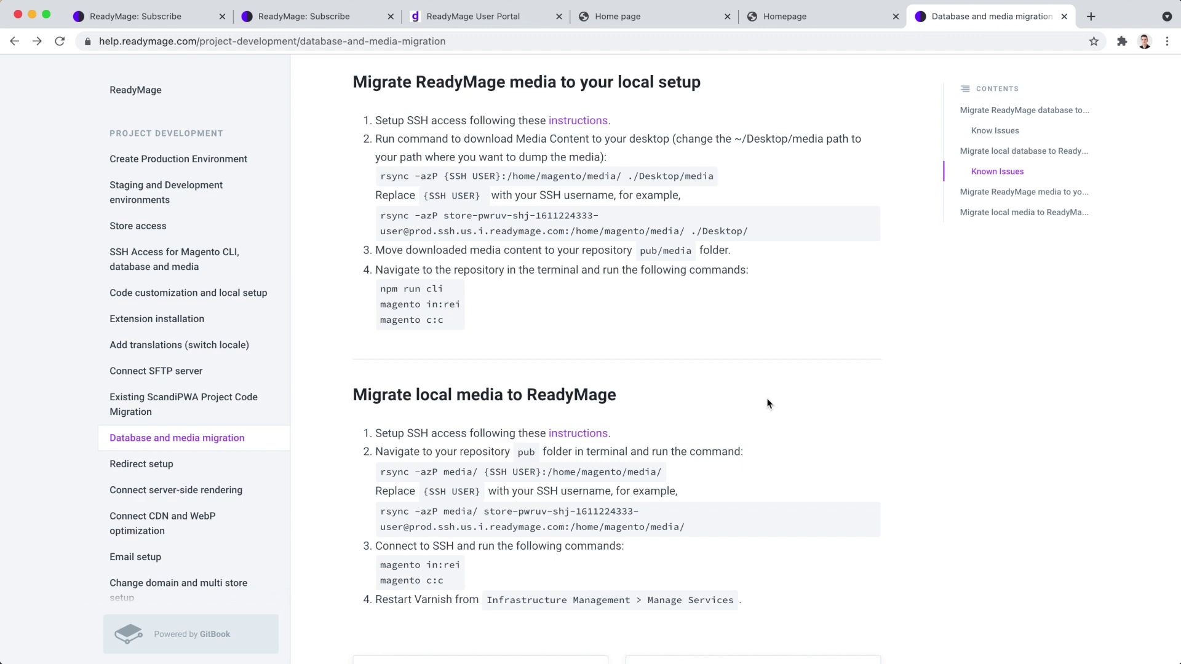
Paste the docs' rsync media download command into the terminal.
drag(720, 179, 353, 172)
key(super+c)
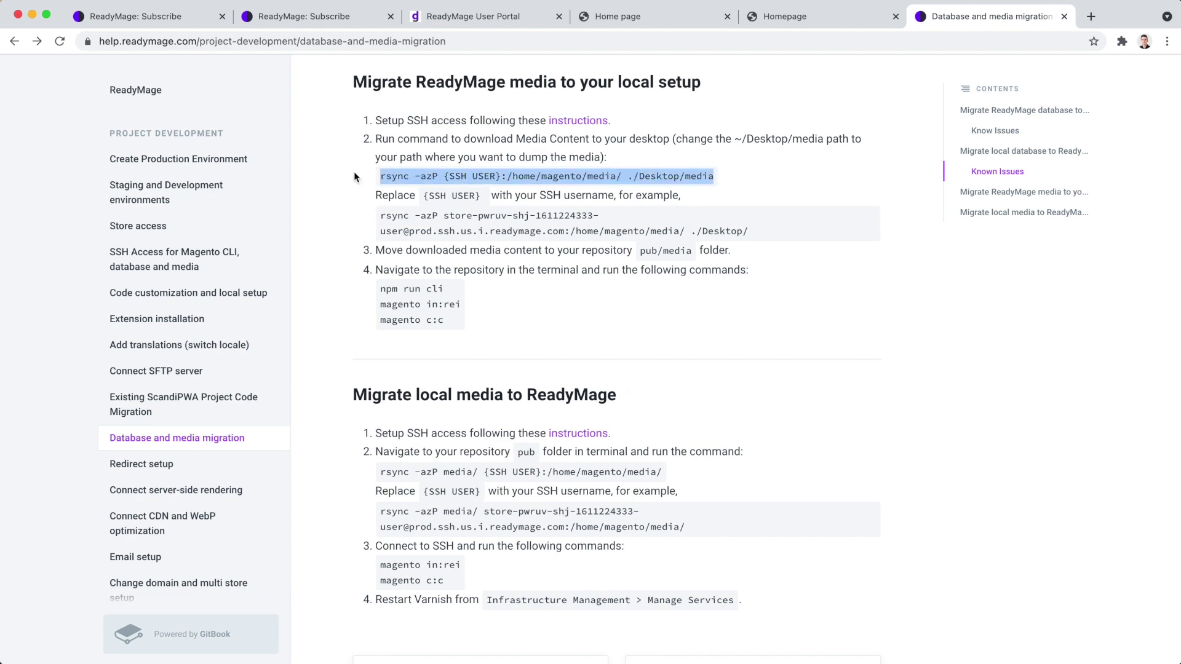
key(super+Tab)
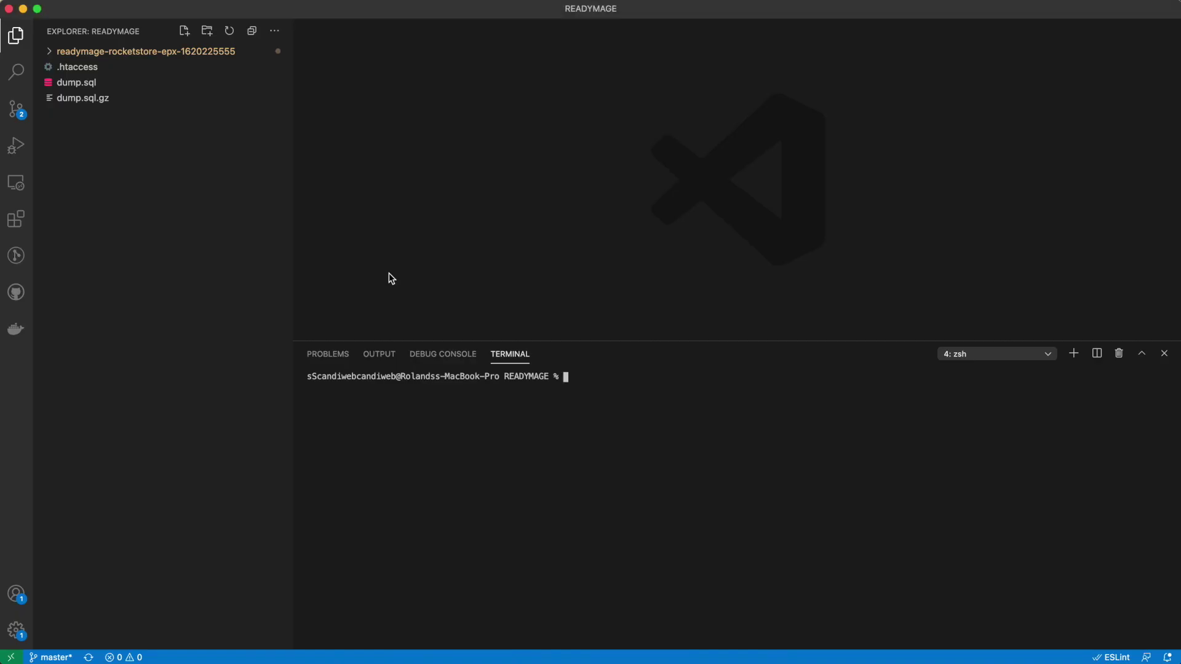
key(super+v)
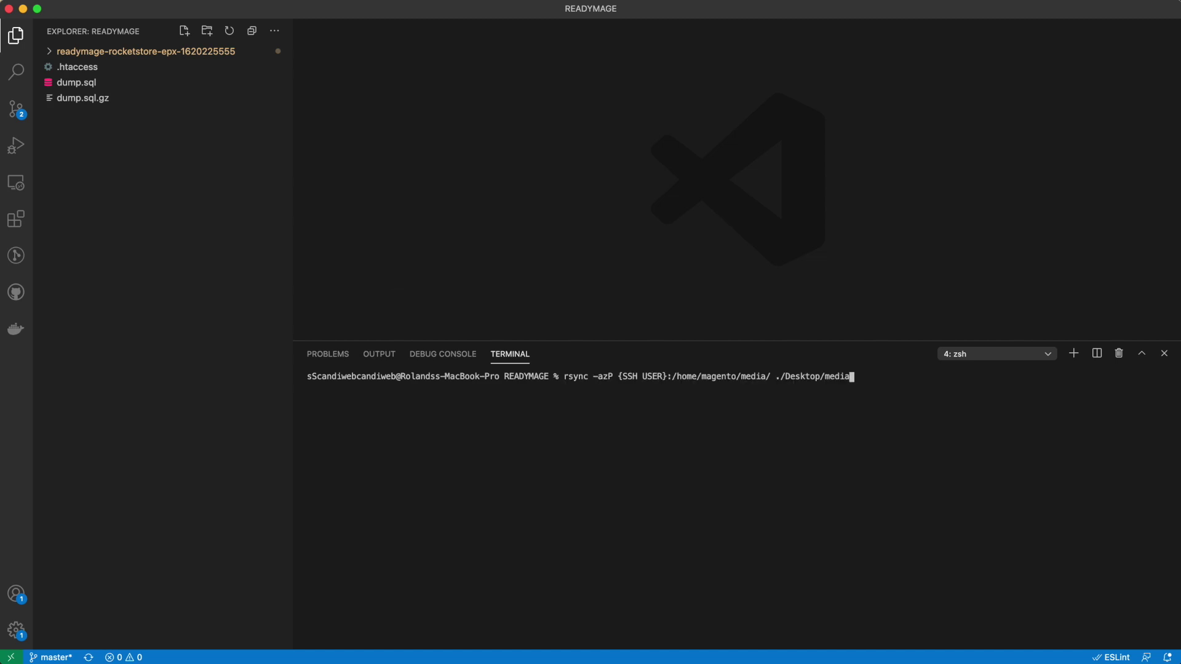
Swap in the portal's SSH login, set the target to ./media, and run the download.
key(super+Tab)
click(886, 364)
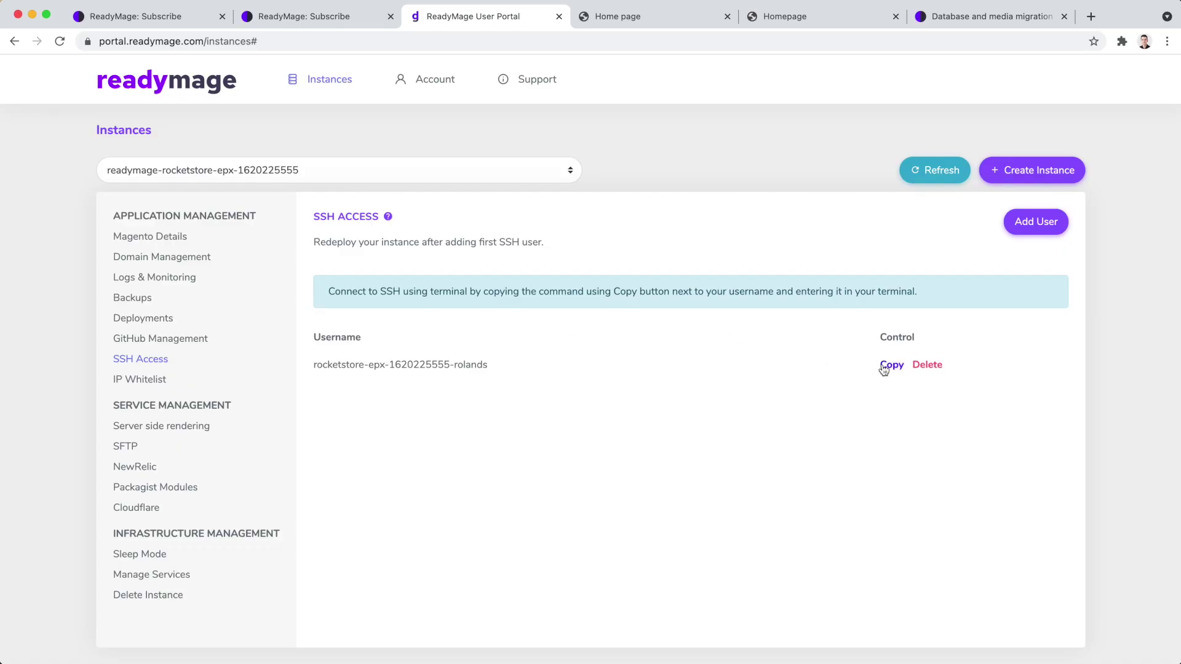
key(super+Tab)
click(783, 376)
key(super+v)
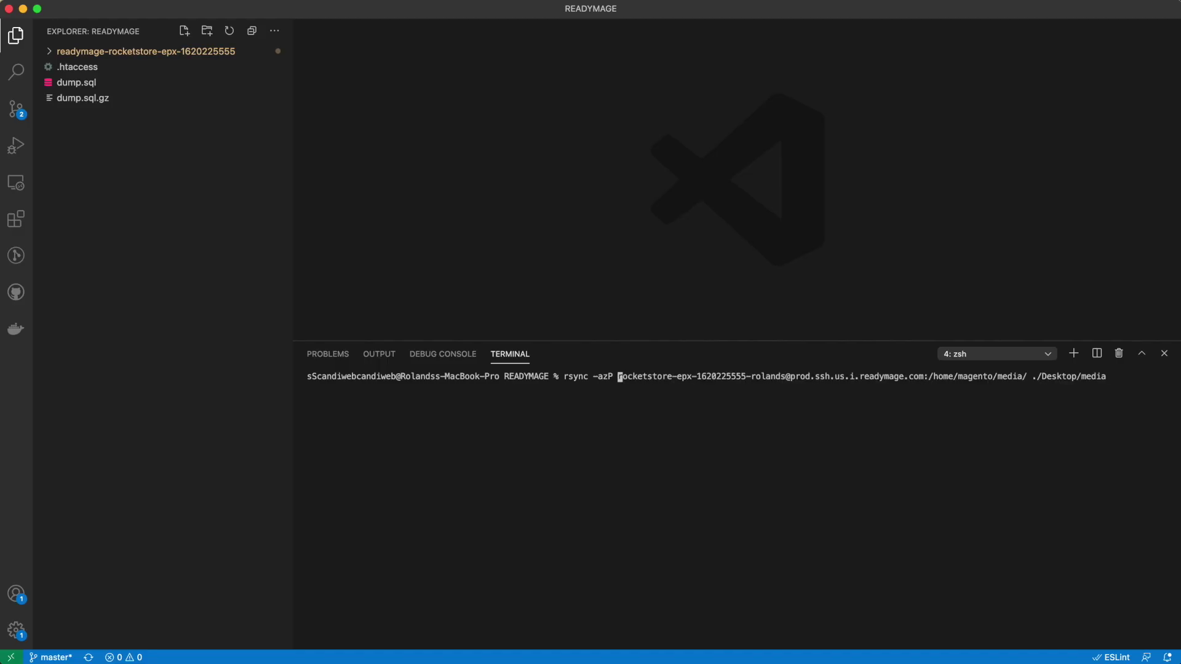
click(713, 377)
click(1082, 376)
key(BackSpace)
key(BackSpace)
key(BackSpace)
key(BackSpace)
key(BackSpace)
key(BackSpace)
key(BackSpace)
key(BackSpace)
key(Return)
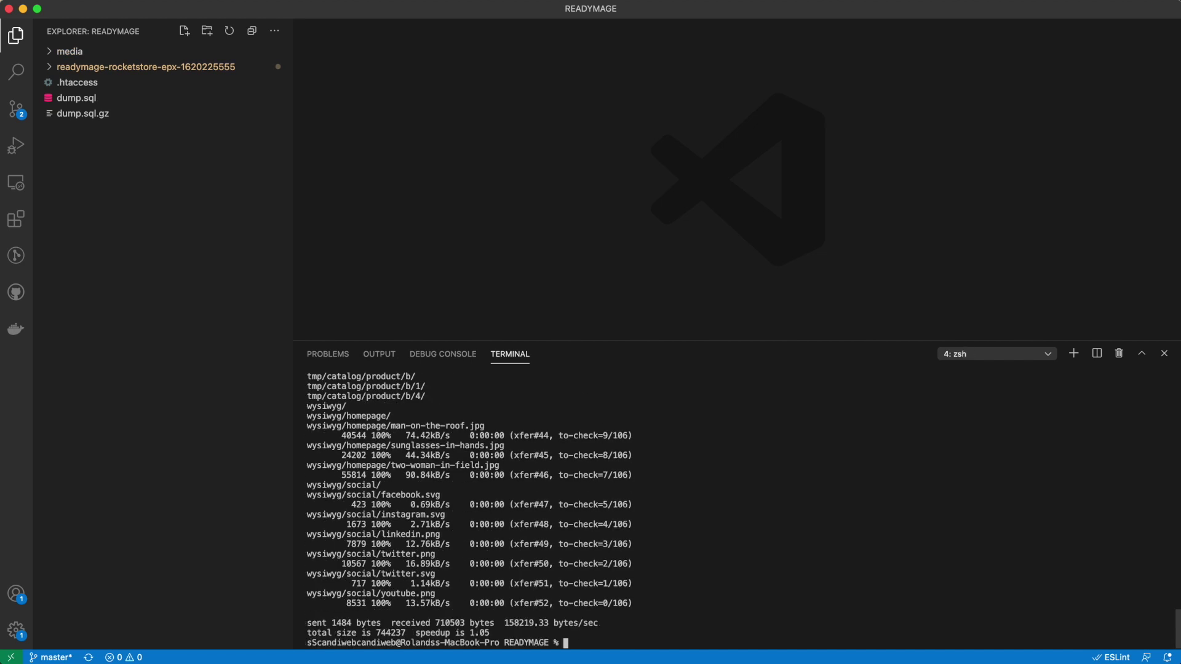
key(super+Tab)
Move all downloaded media subfolders into the project's pub/media, replacing existing folders for all.
double_click(179, 192)
key(super+a)
drag(178, 203, 852, 335)
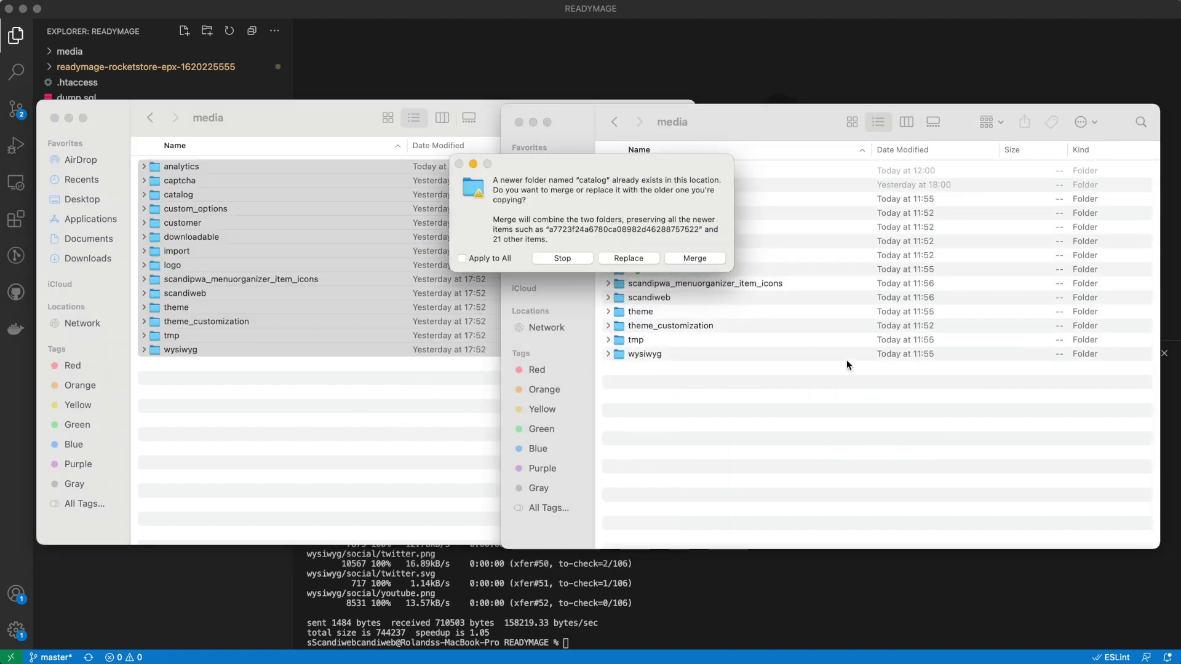
click(495, 258)
click(642, 262)
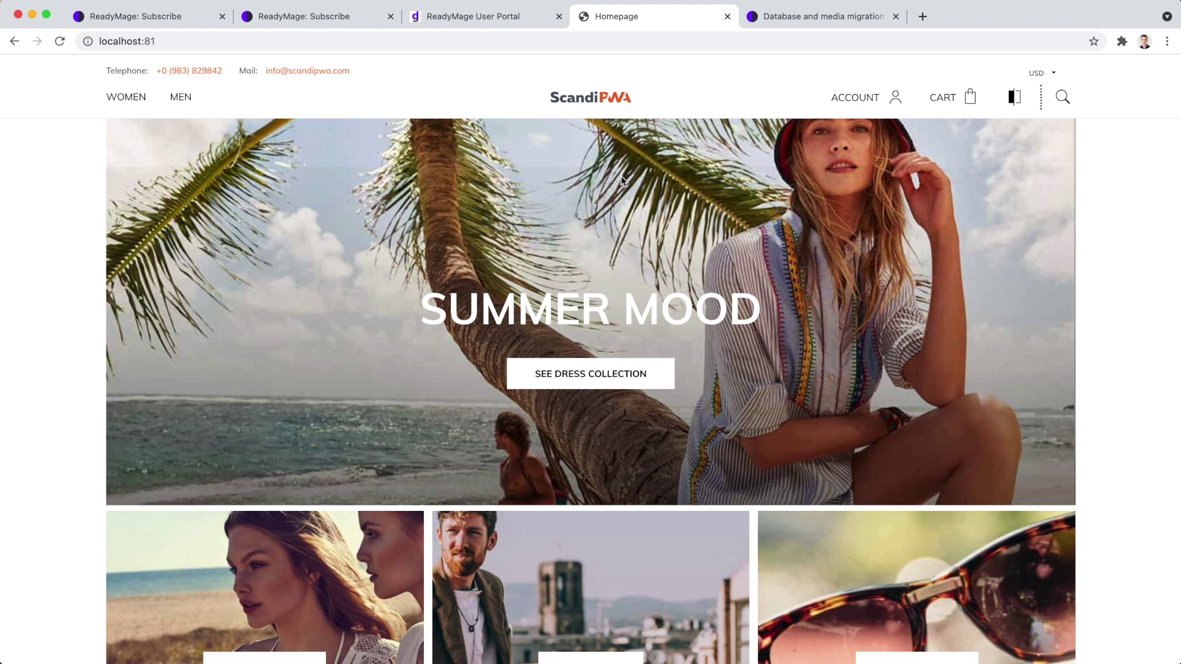
key(super+Tab)
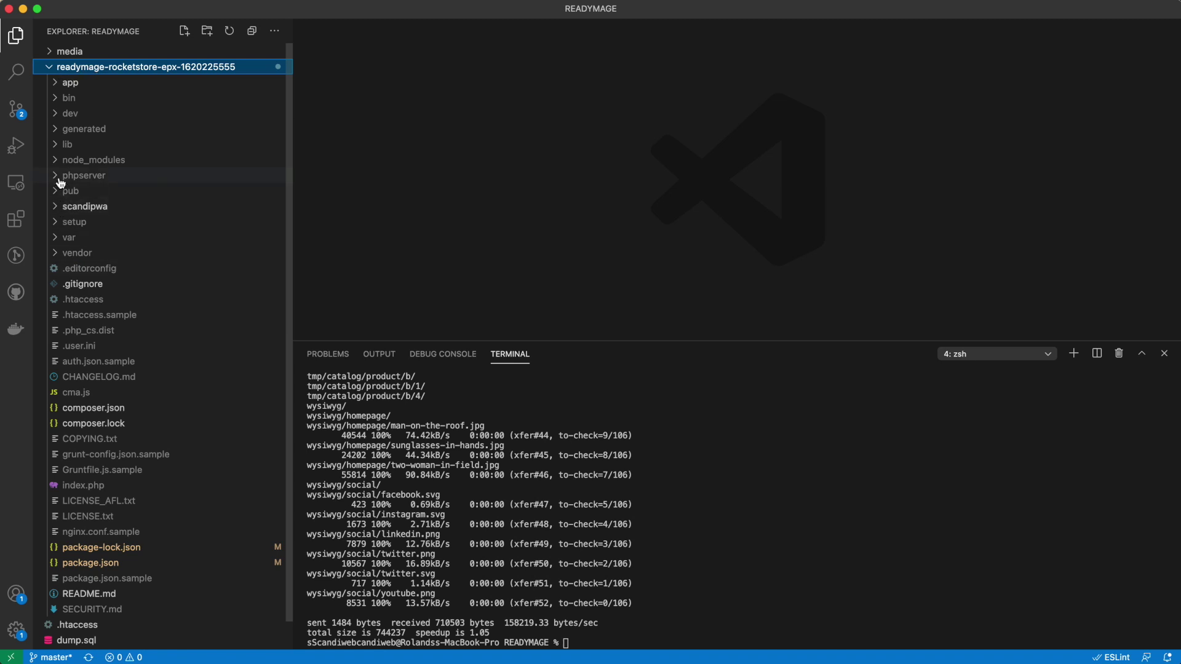
click(65, 206)
click(64, 252)
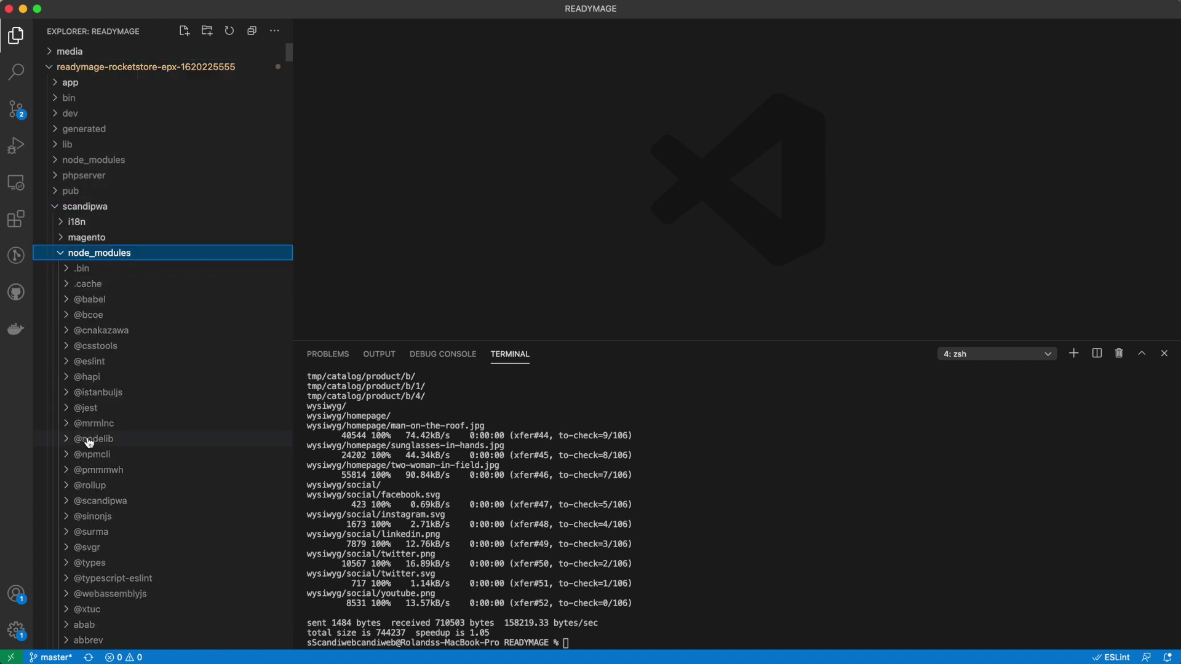
scroll(184, 424, down, 3)
scroll(61, 264, up, 3)
click(61, 252)
click(60, 284)
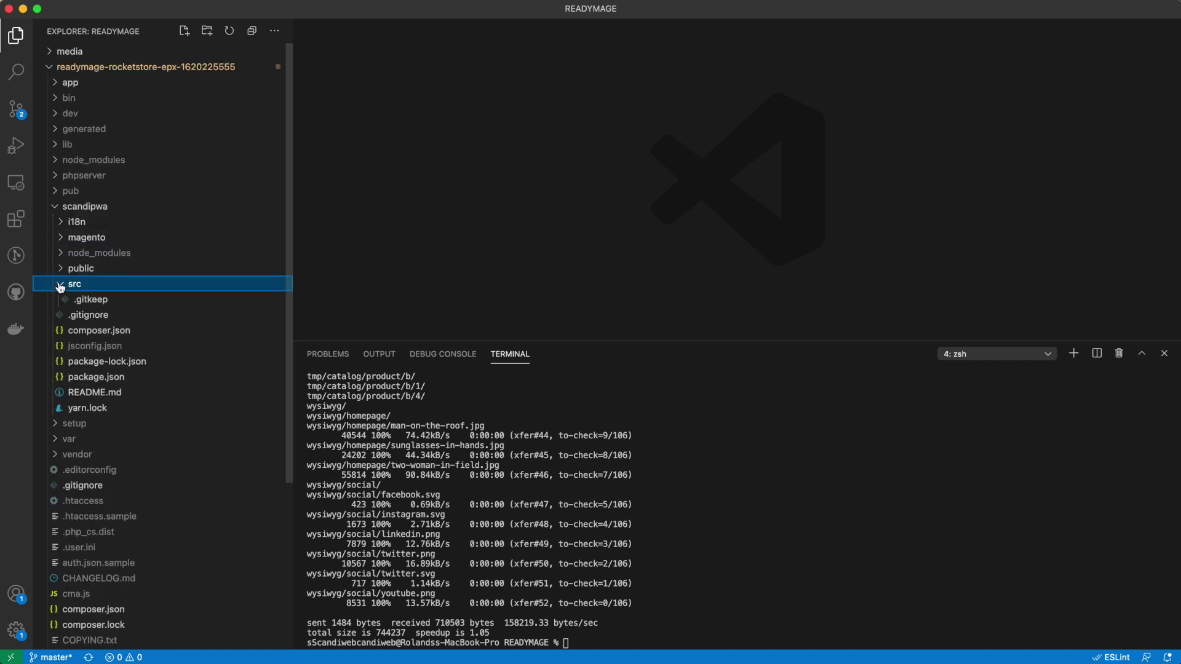
click(60, 283)
click(63, 253)
click(79, 500)
scroll(84, 521, down, 1)
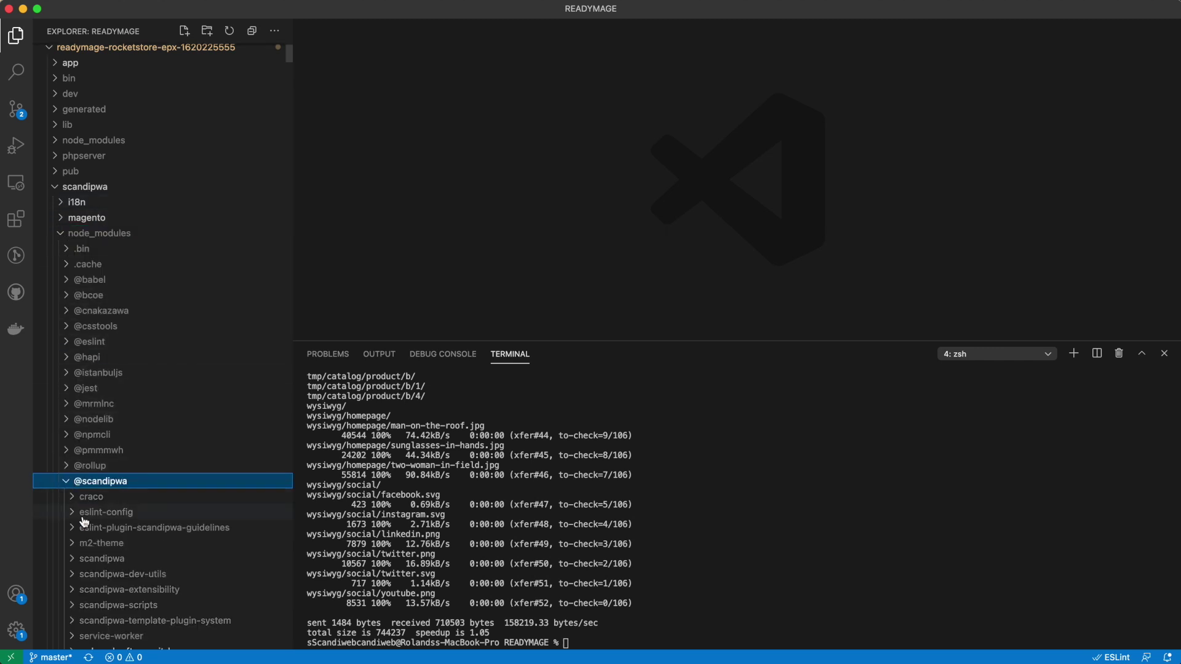
scroll(84, 521, down, 1)
click(83, 538)
click(83, 540)
click(83, 511)
scroll(97, 553, down, 9)
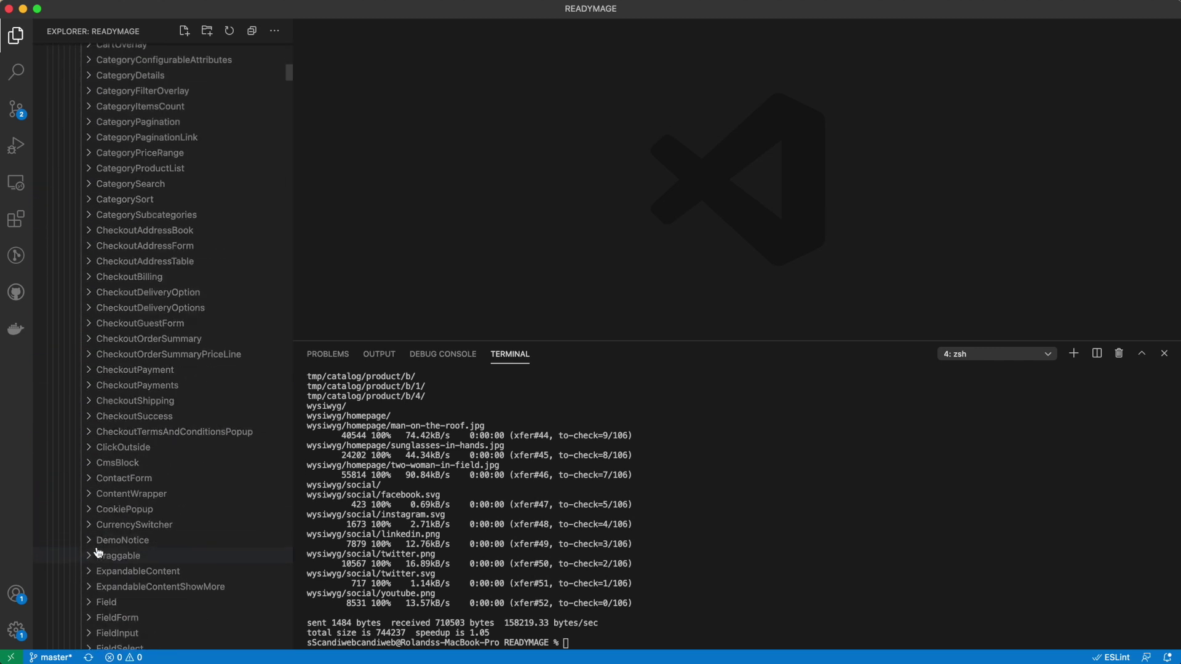
scroll(97, 552, down, 5)
click(118, 464)
click(115, 528)
Copy the Header component into the theme's own src/component folder.
scroll(123, 530, up, 15)
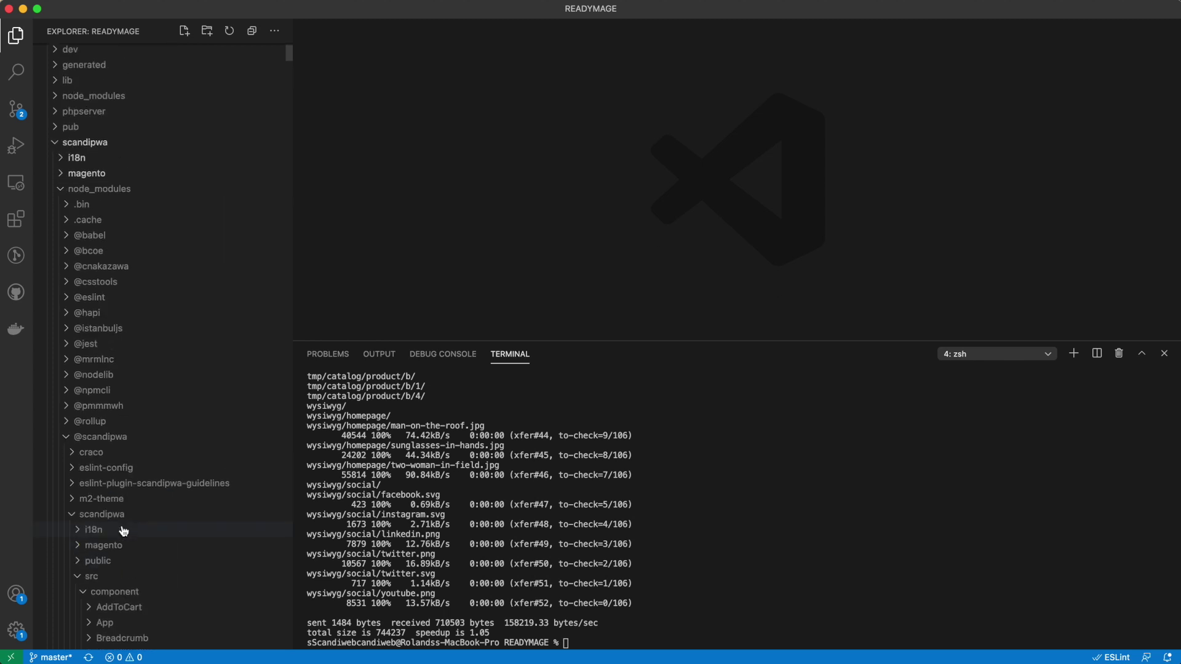
click(60, 188)
scroll(57, 221, up, 3)
click(92, 299)
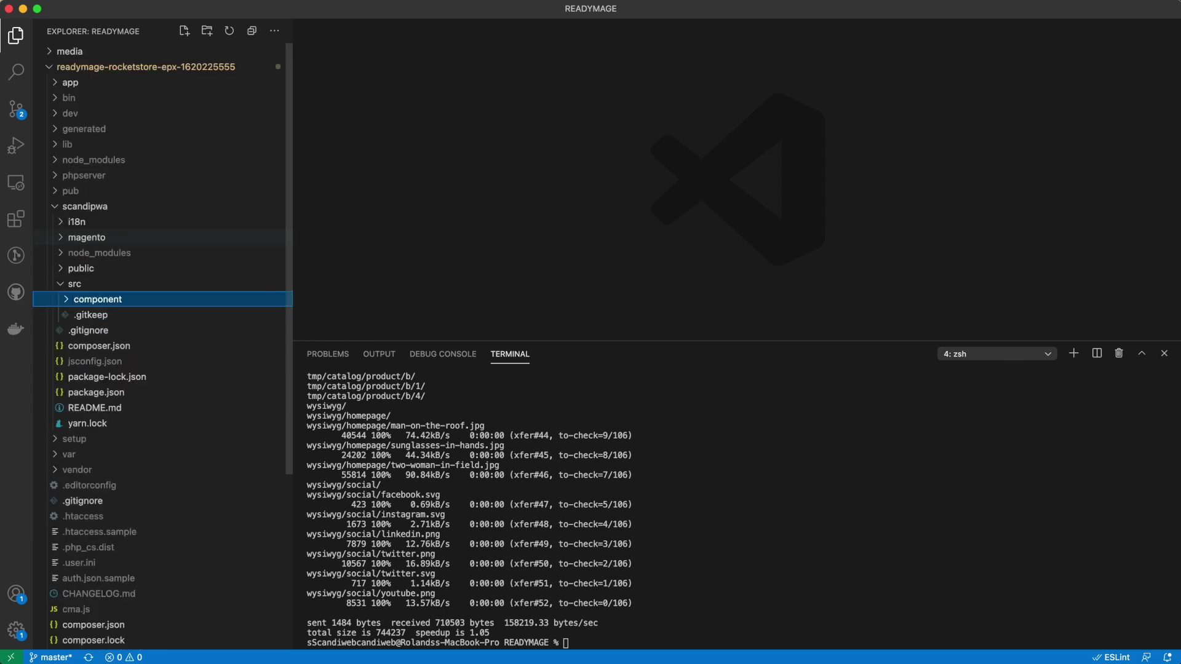
click(92, 299)
click(123, 315)
Delete every copied Header file except Header.style.scss.
shift+click(92, 376)
right_click(92, 377)
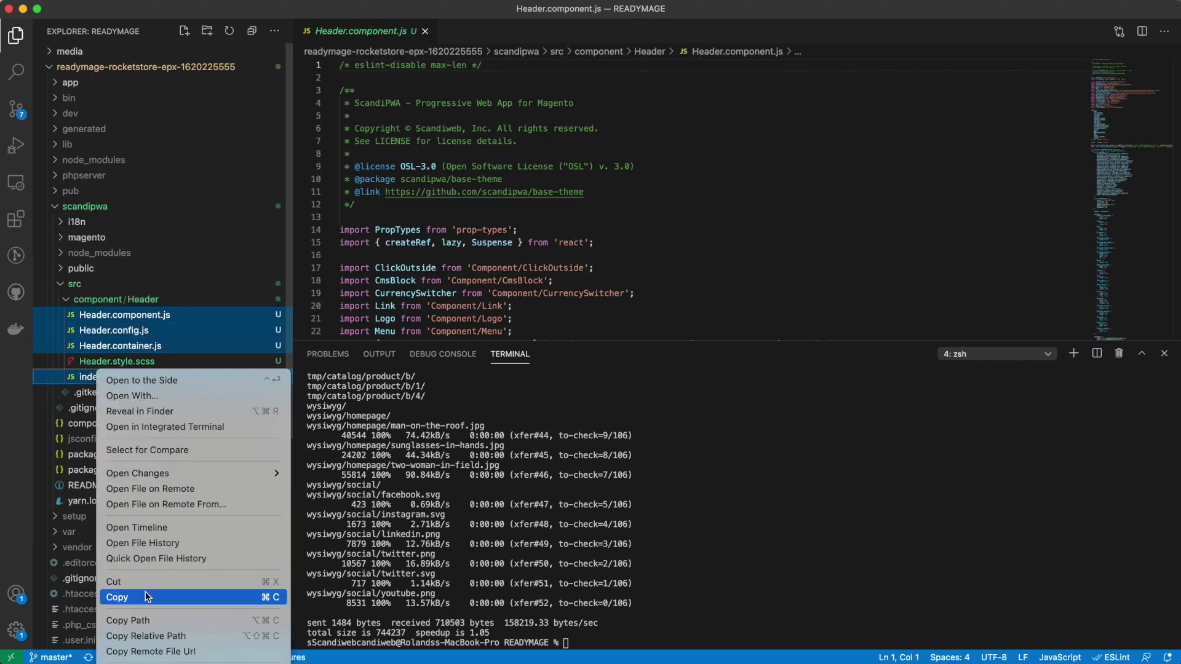
click(150, 656)
click(589, 467)
Change --header-background from #fff to yellow in Header.style.scss and save.
key(Up)
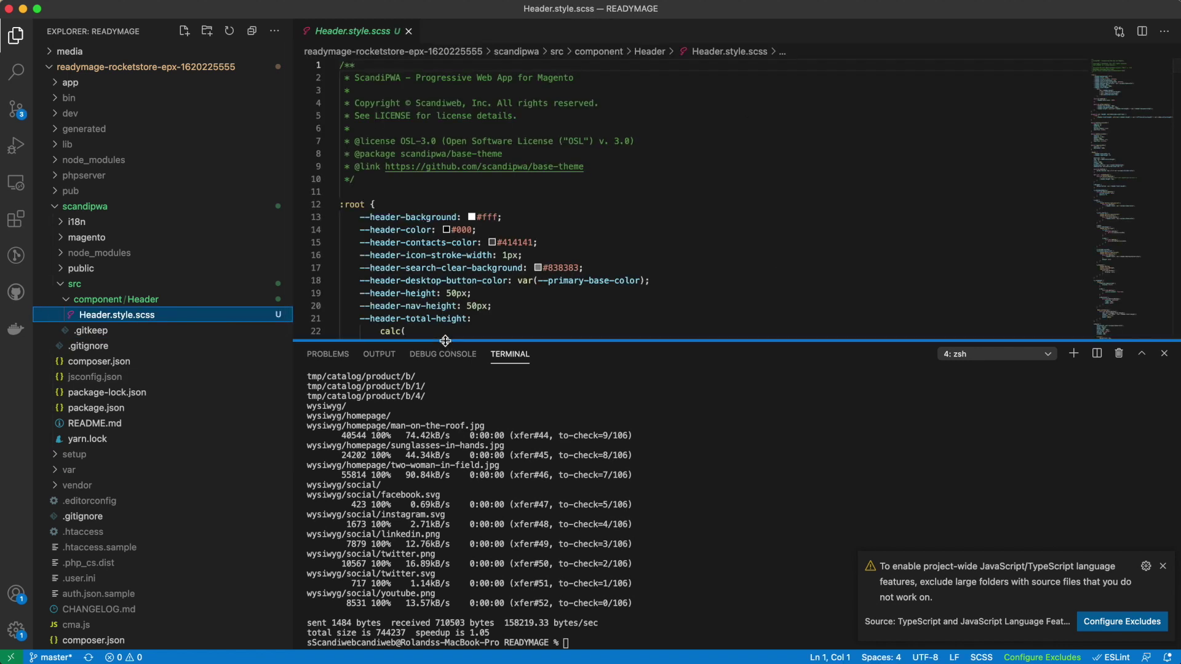
drag(445, 340, 445, 544)
click(495, 216)
mouse_move(495, 217)
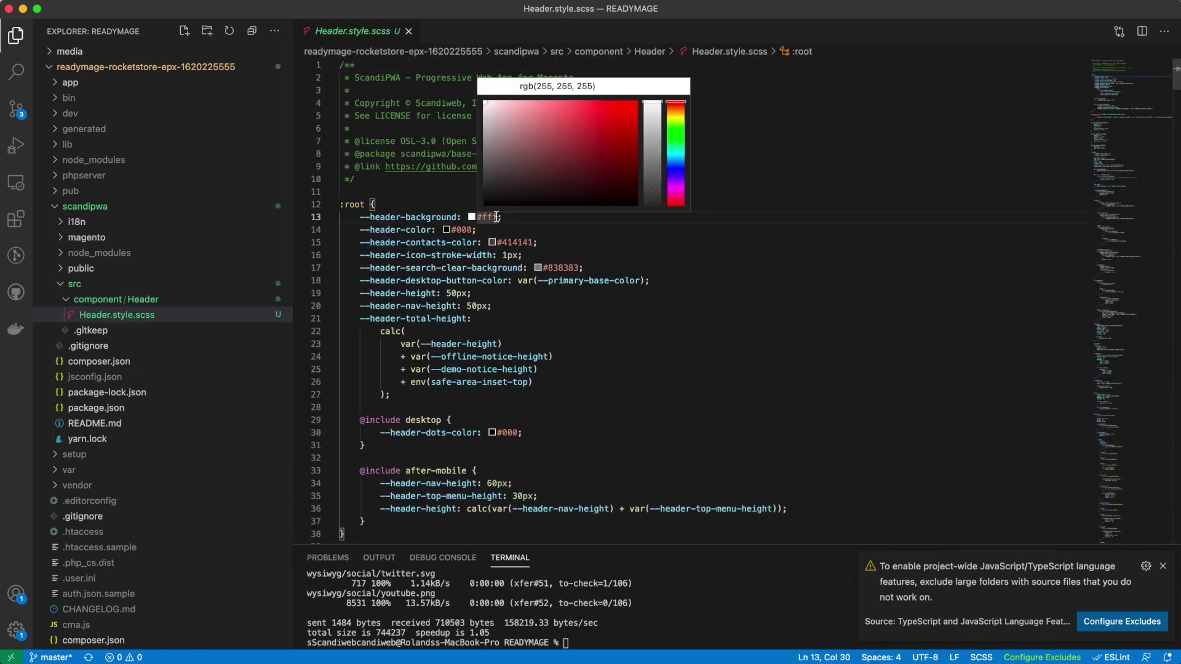
key(BackSpace)
key(BackSpace)
key(BackSpace)
key(BackSpace)
text(yellow)
key(super+s)
key(super+Tab)
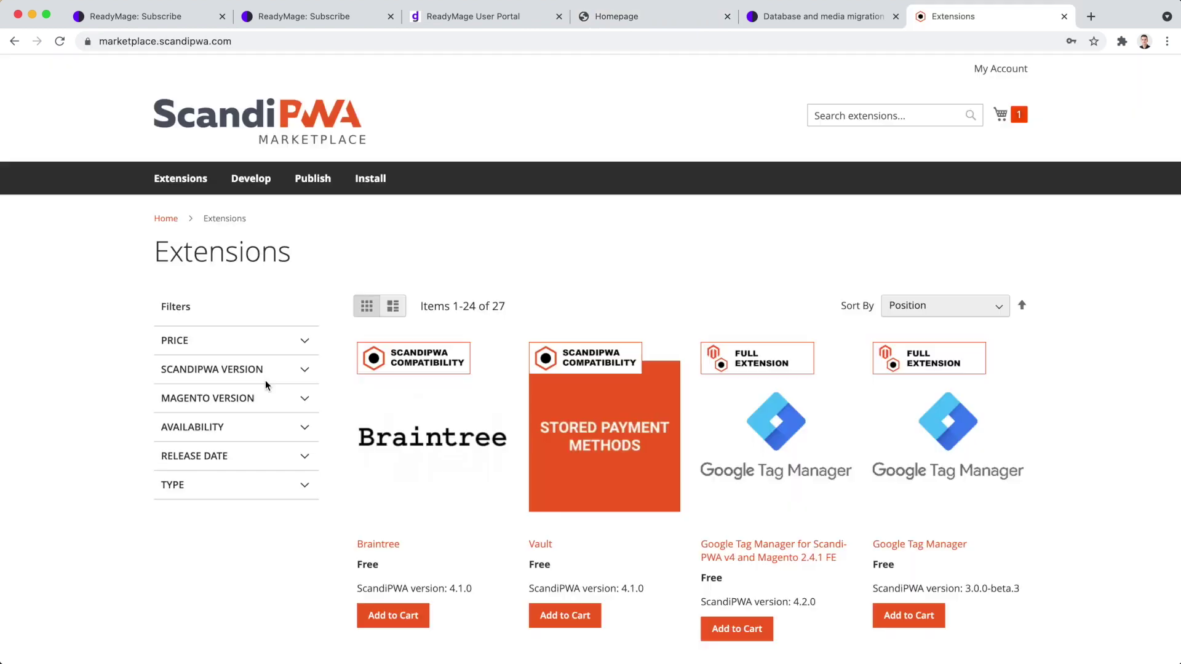
Filter extensions by ScandiPWA 4.2.0 and place an order for the Store Locator.
click(264, 373)
click(172, 492)
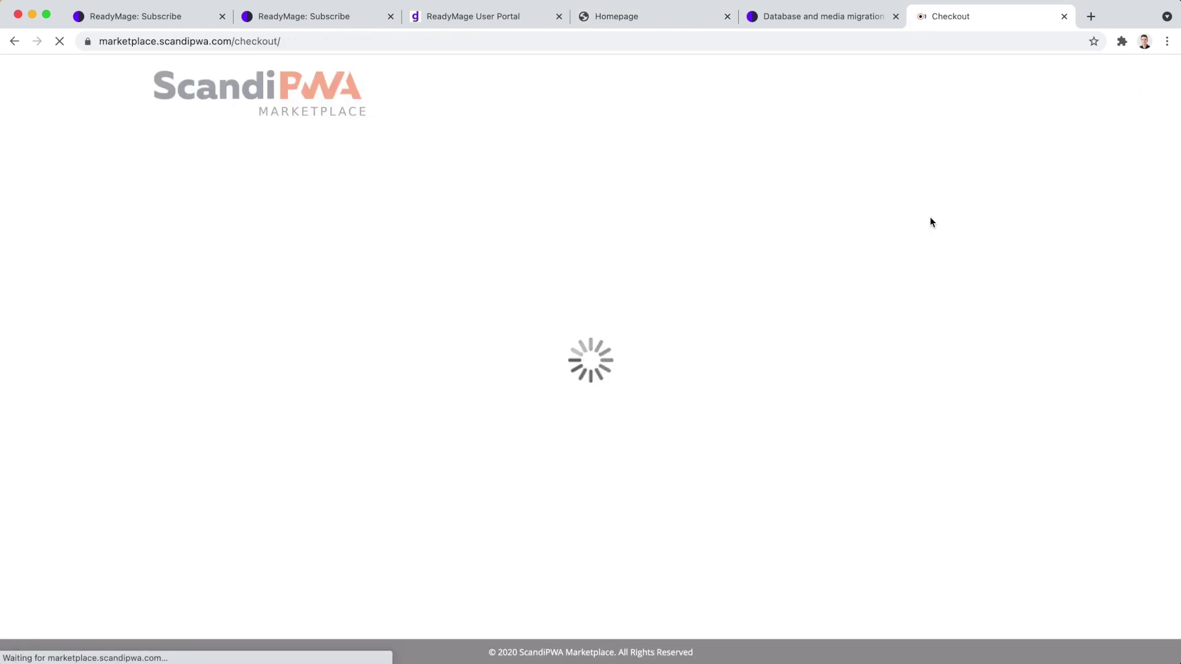
click(686, 289)
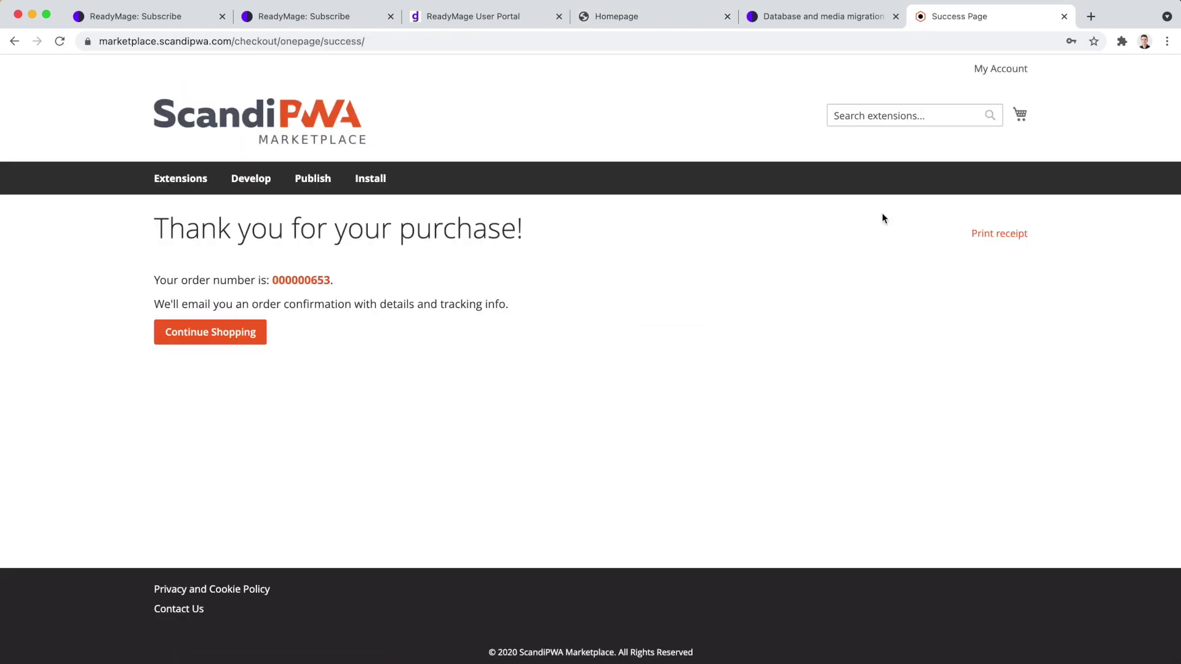
Download the Store Locator SourceModule, GraphQL and FE packages from My Downloadable Products.
click(301, 280)
scroll(229, 422, down, 3)
click(221, 390)
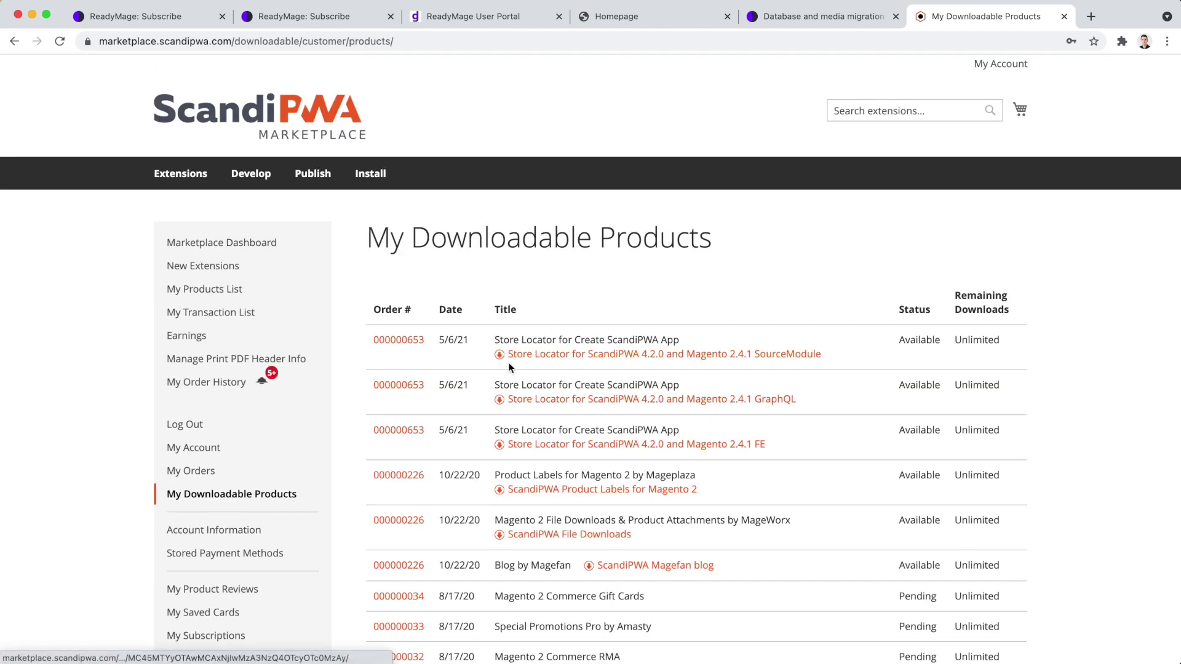
click(500, 355)
click(499, 400)
click(500, 445)
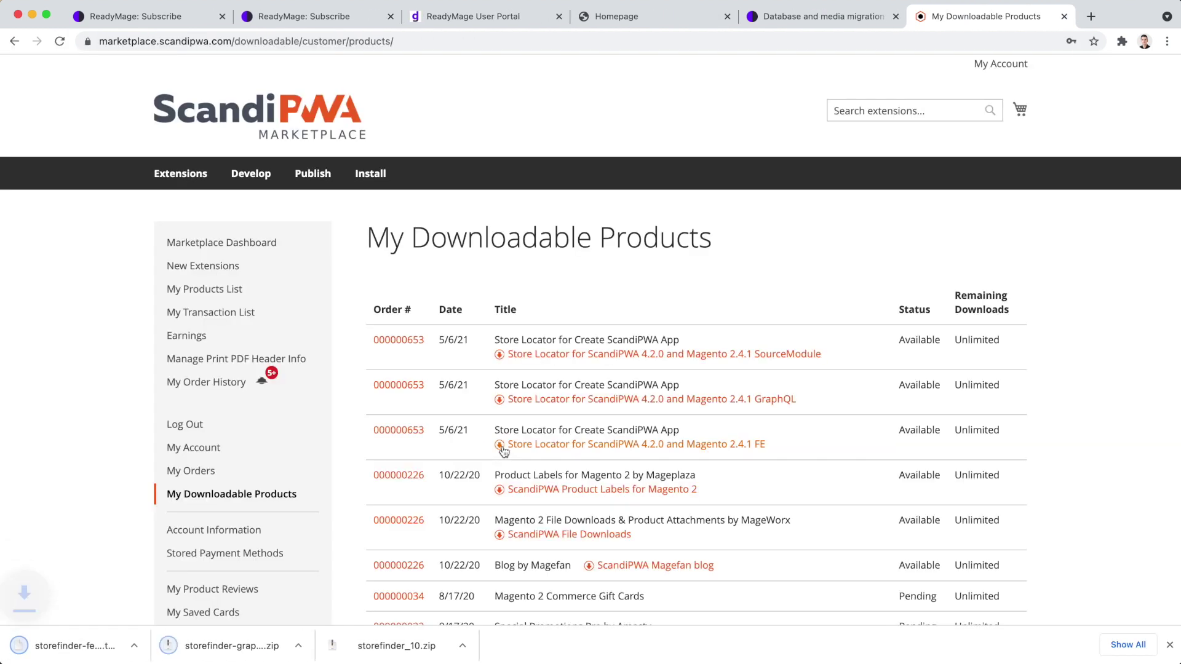
Unpack storefinder_10.zip and the storefinder GraphQL archive in Finder.
click(397, 646)
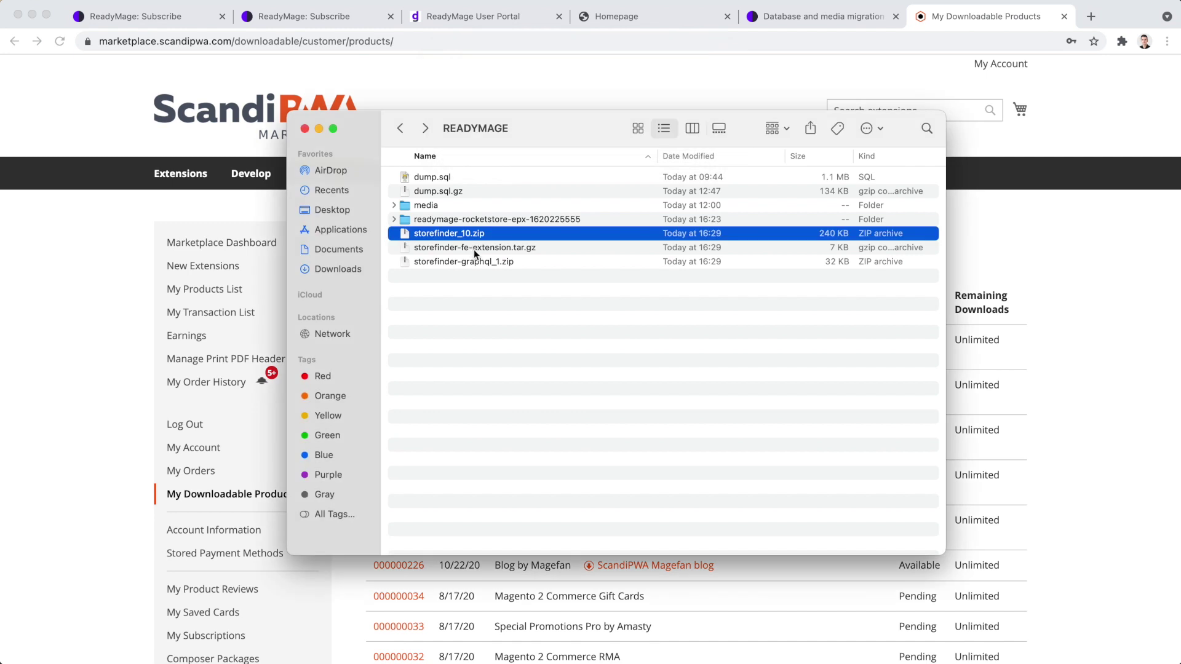
double_click(474, 262)
double_click(475, 290)
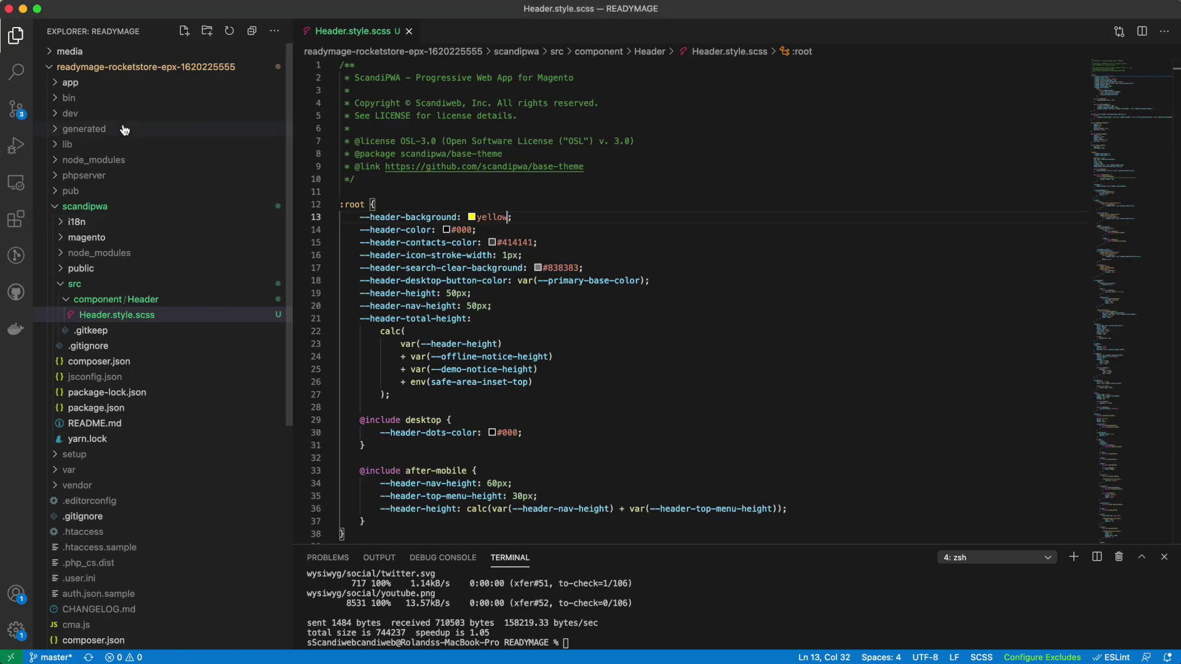
click(61, 286)
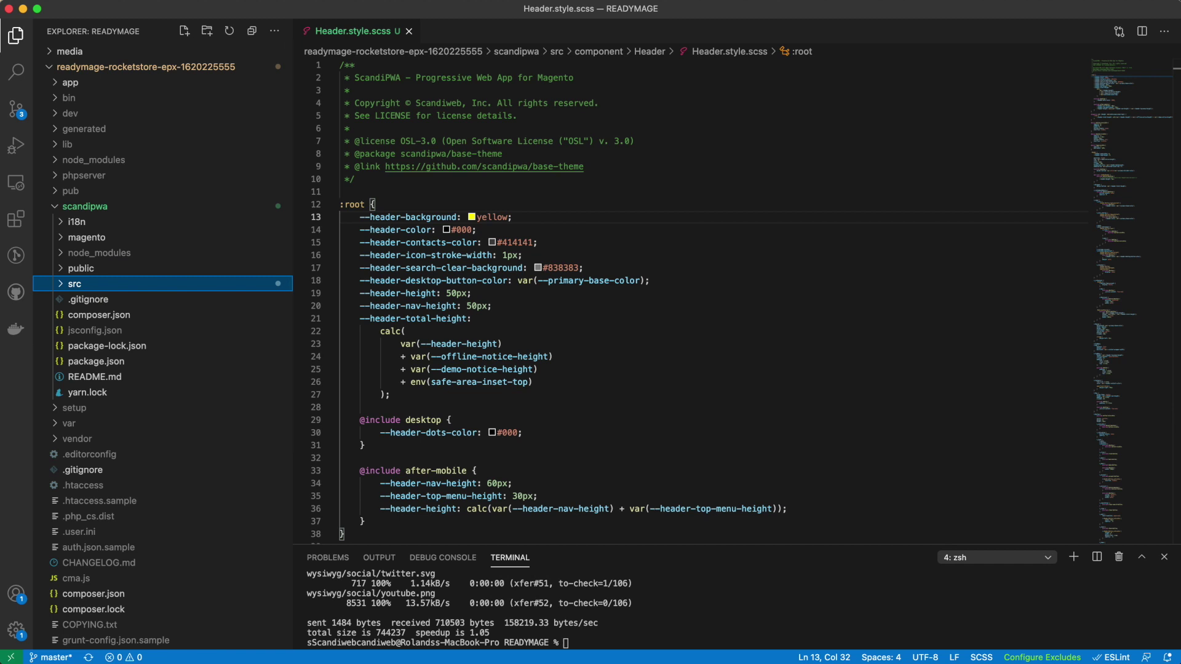
Create the code/ScandiPWA folders inside the app folder.
click(55, 206)
click(71, 82)
right_click(78, 83)
click(160, 116)
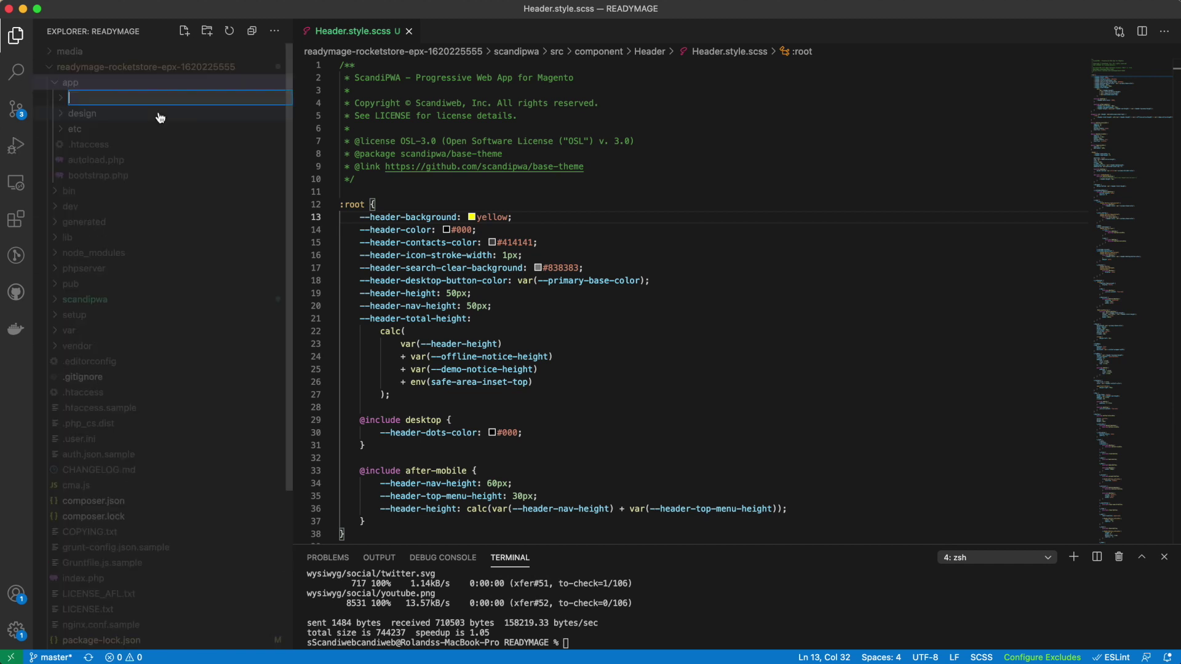
text(code/ScandiPWA)
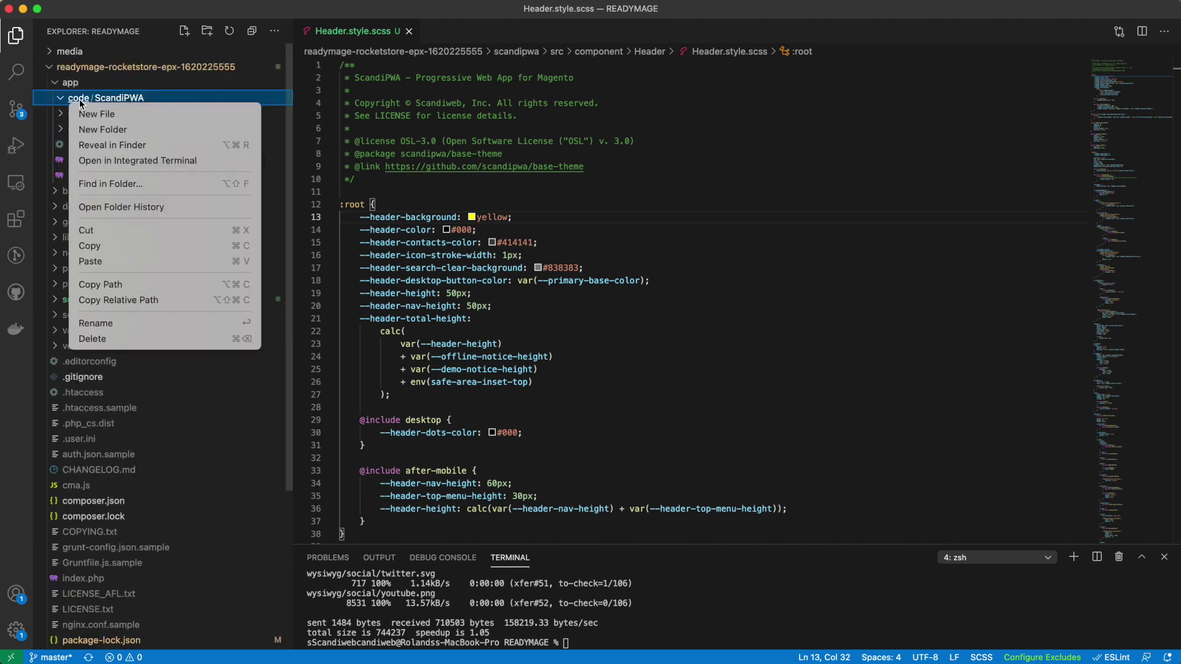
key(Escape)
Move StoreFinderGraphQl into app/code/ScandiPWA and StoreFinder into app/code/Scandiweb.
scroll(93, 257, down, 4)
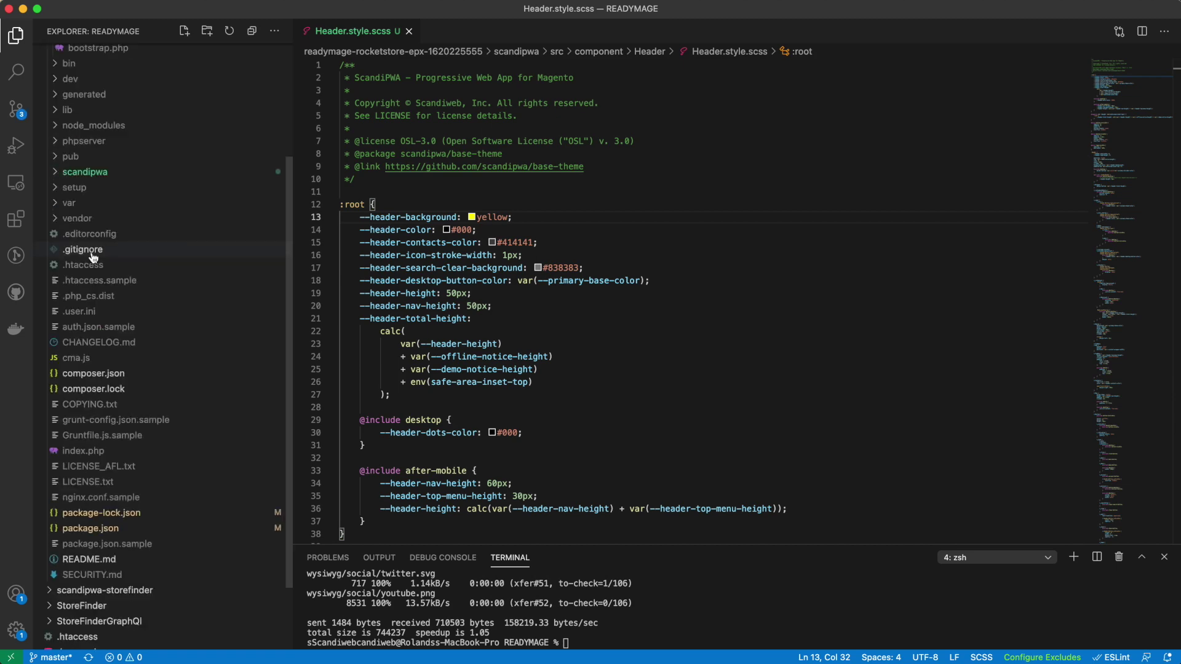
scroll(93, 257, down, 3)
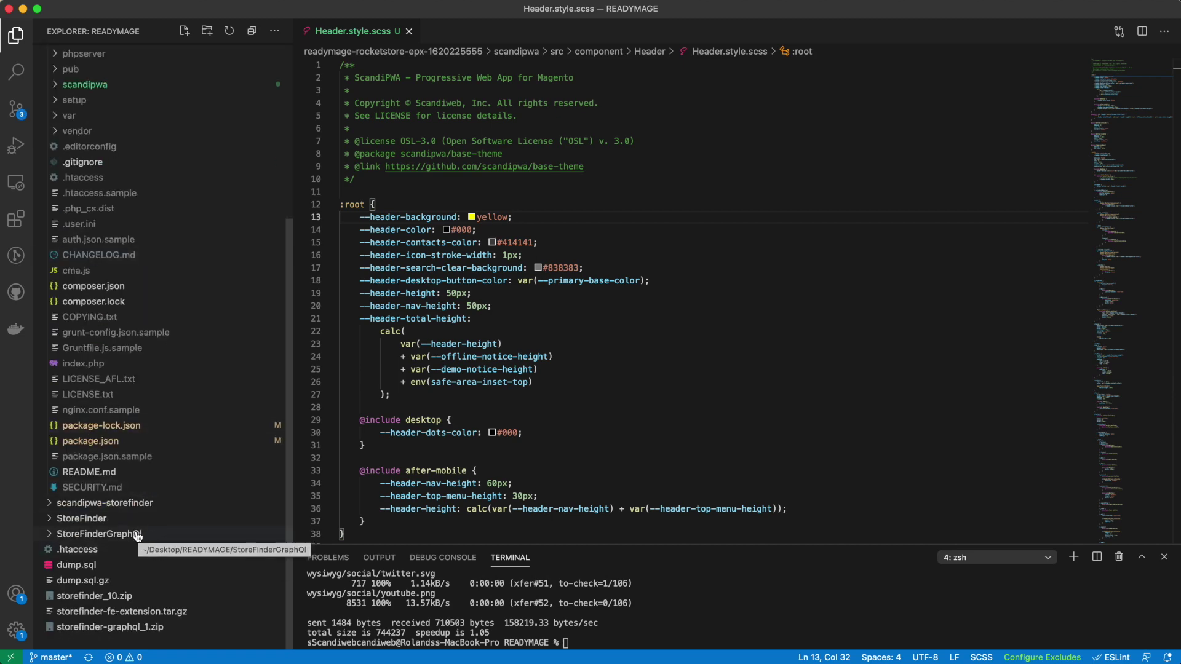
drag(137, 536, 129, 366)
key(Return)
click(99, 361)
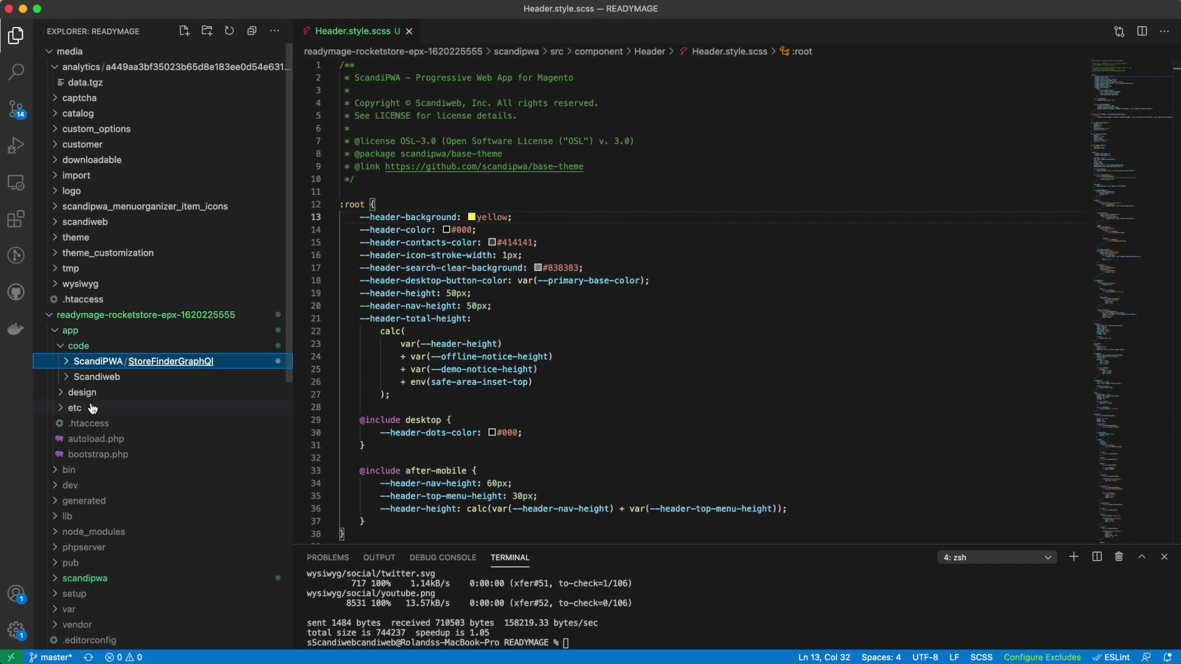
scroll(92, 408, down, 10)
drag(80, 523, 110, 271)
key(Return)
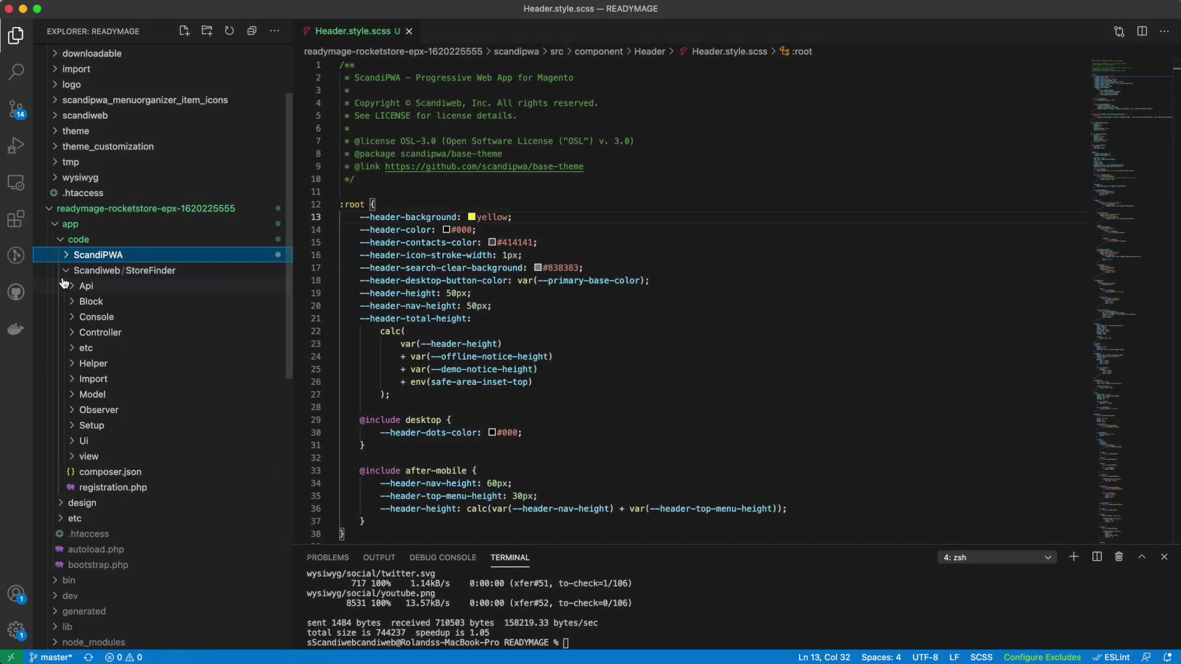
click(67, 274)
From the project directory, run npm run cli and then magento set:up.
key(ctrl+grave)
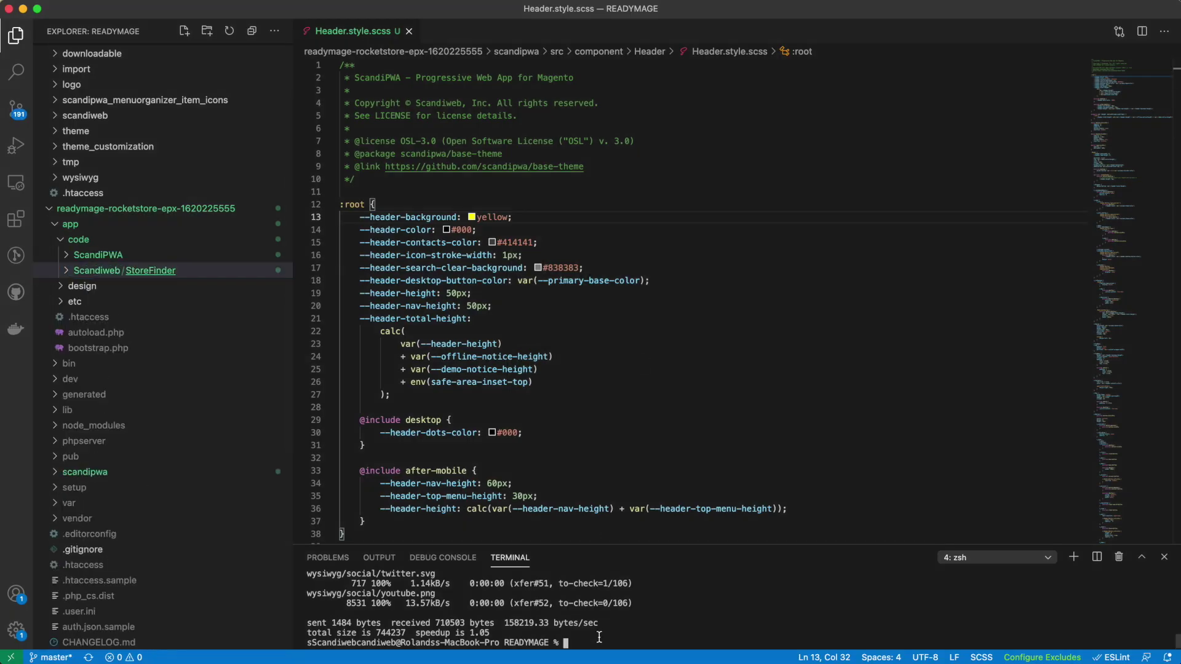
text(cd readymage-rocketstore-epx-1620225555)
key(Return)
text(npm run cli)
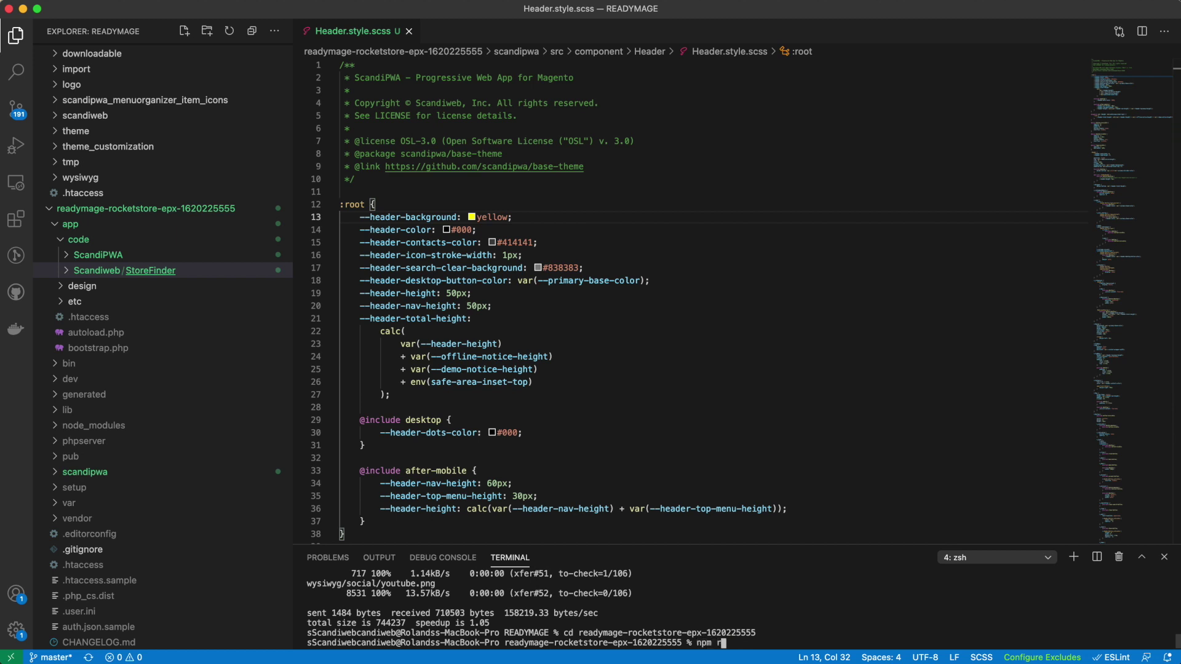
key(Return)
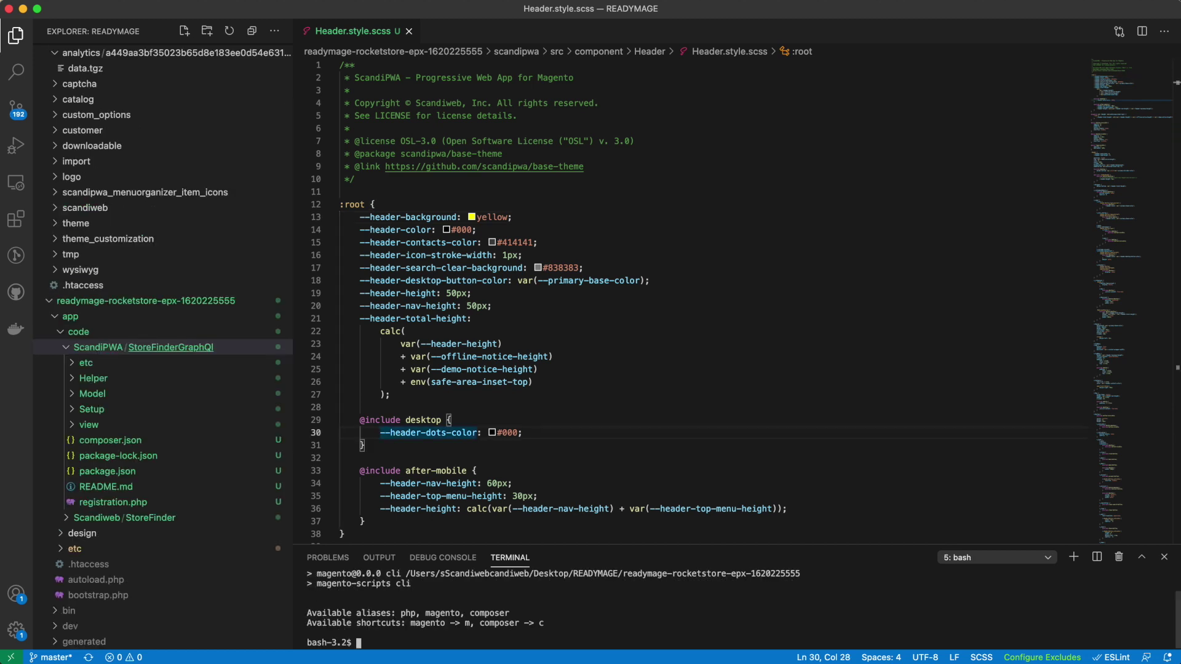
text(magento set:up)
key(Return)
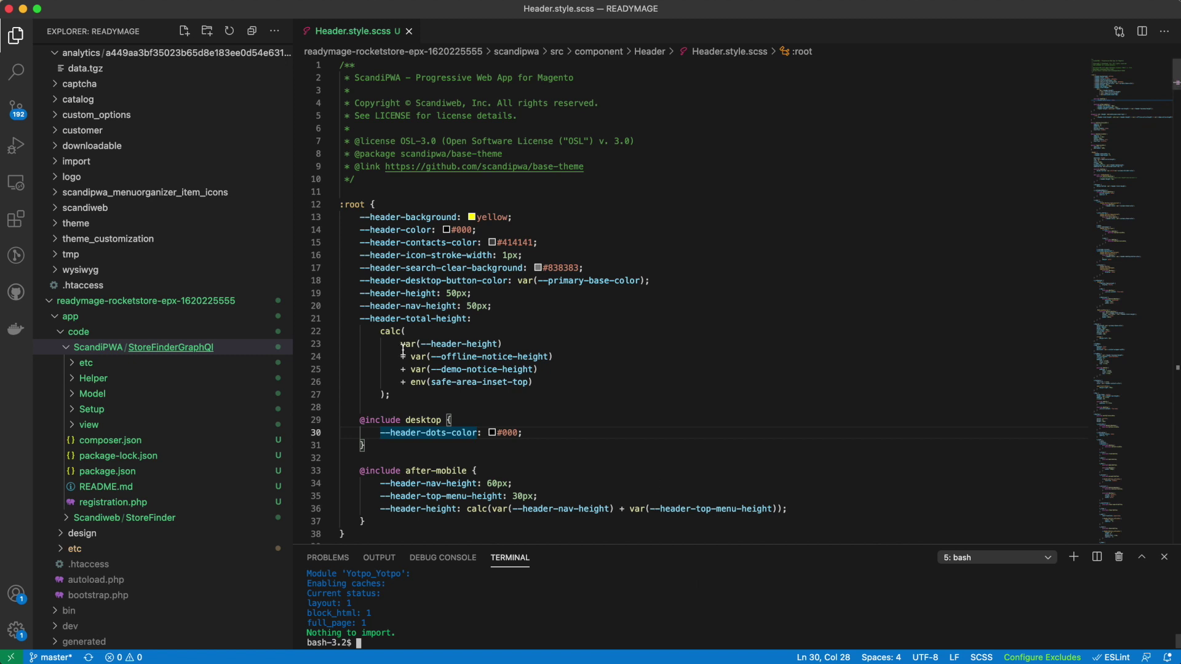
Create a packages folder in the scandipwa theme and move storefinder into it.
click(61, 332)
scroll(69, 400, down, 3)
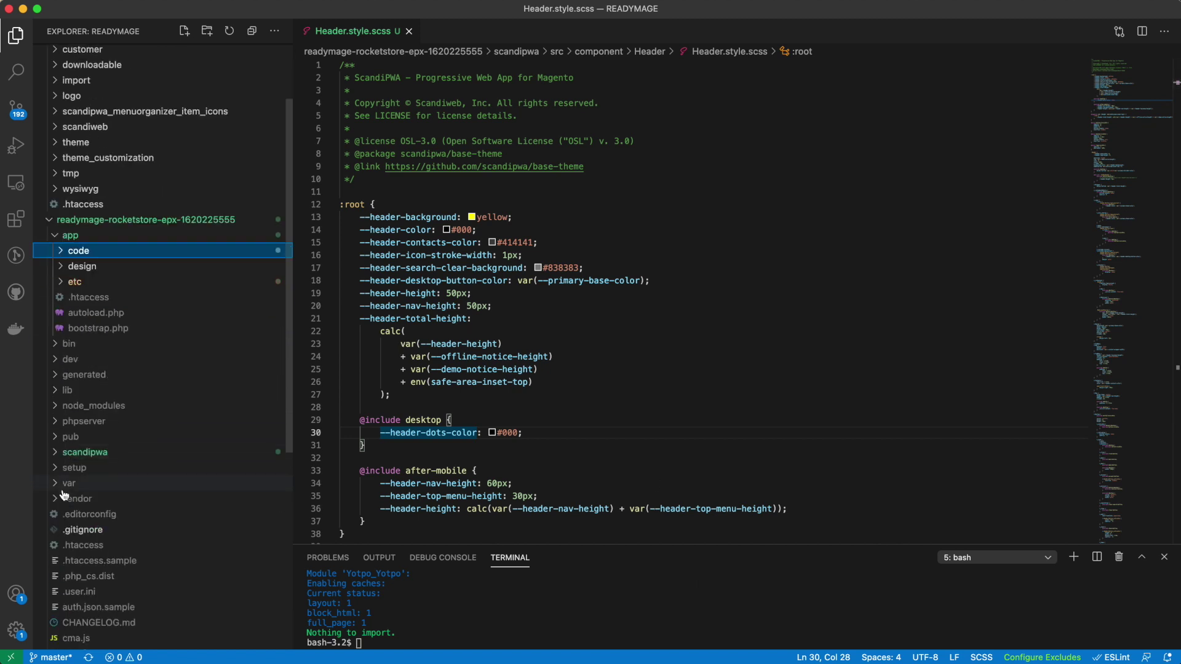
click(77, 444)
right_click(78, 442)
click(109, 469)
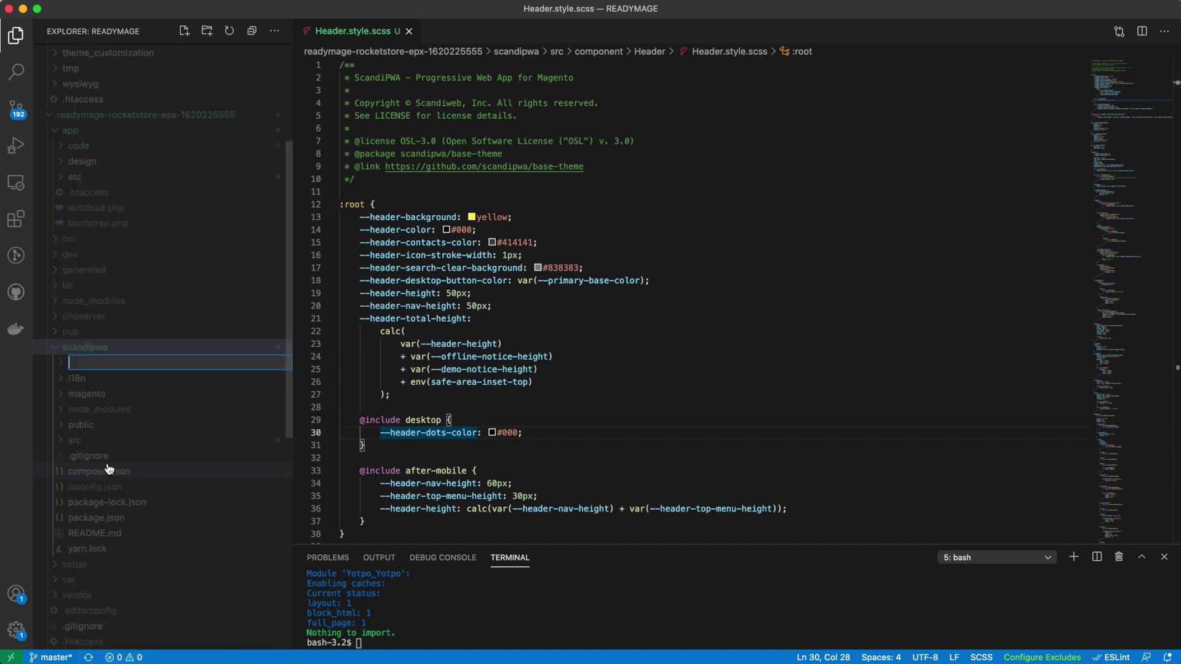
text(packages)
key(Return)
scroll(103, 474, down, 10)
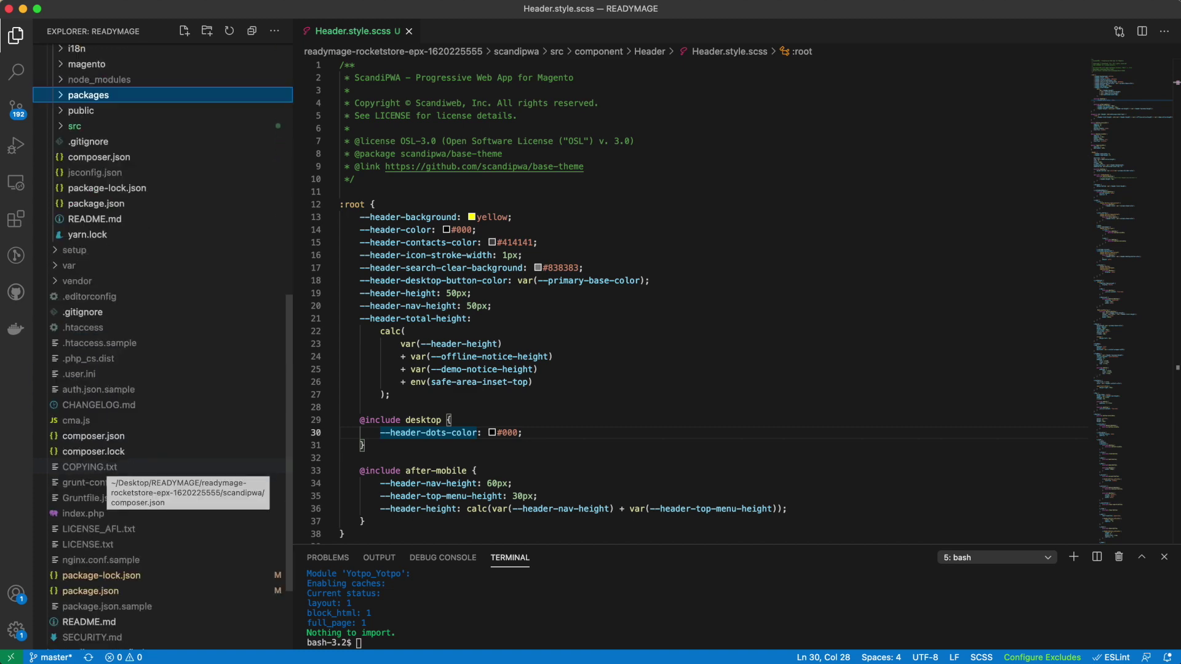
drag(105, 540, 72, 77)
click(587, 364)
Exit bash, enter scandipwa, and run npm install packages/scandipwa-storefinder/.
click(359, 642)
key(Return)
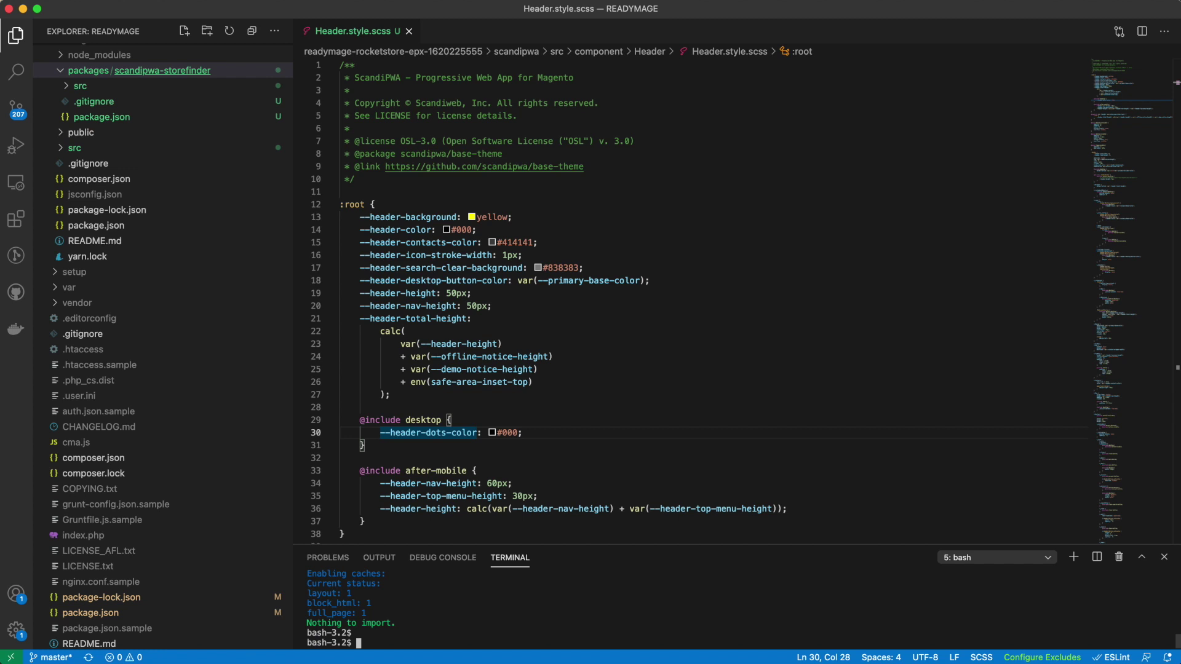
text(exit)
key(Return)
text(cd scandipwa)
key(Return)
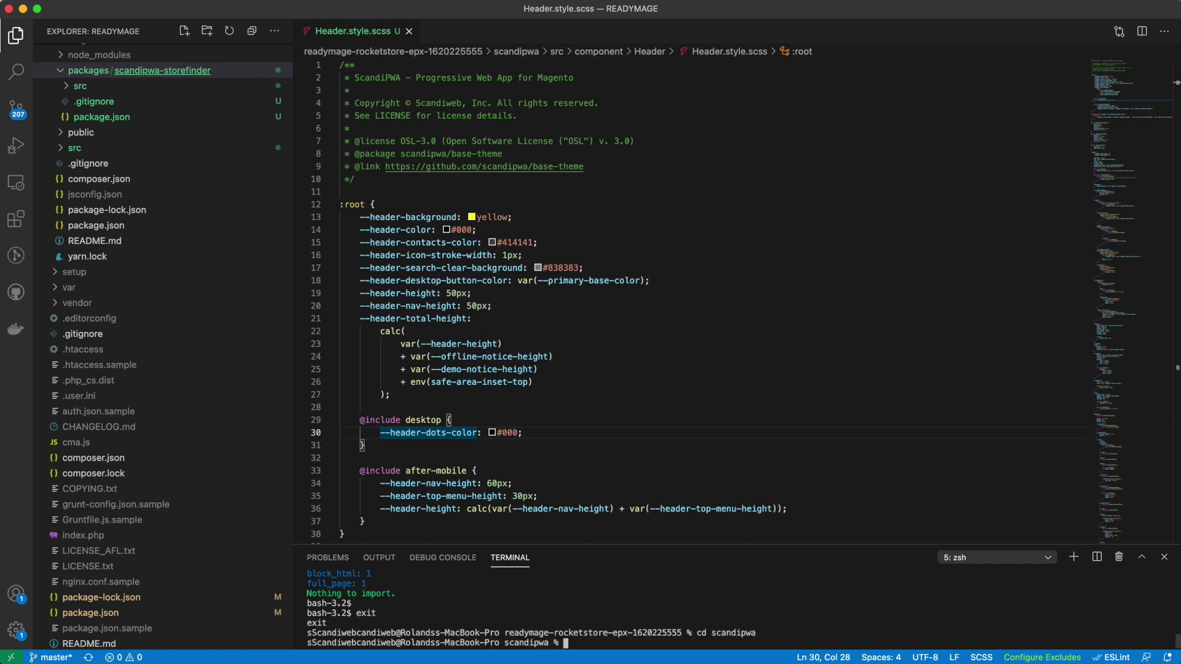
text(npm install packages/scandipwa-storefinder/)
key(Return)
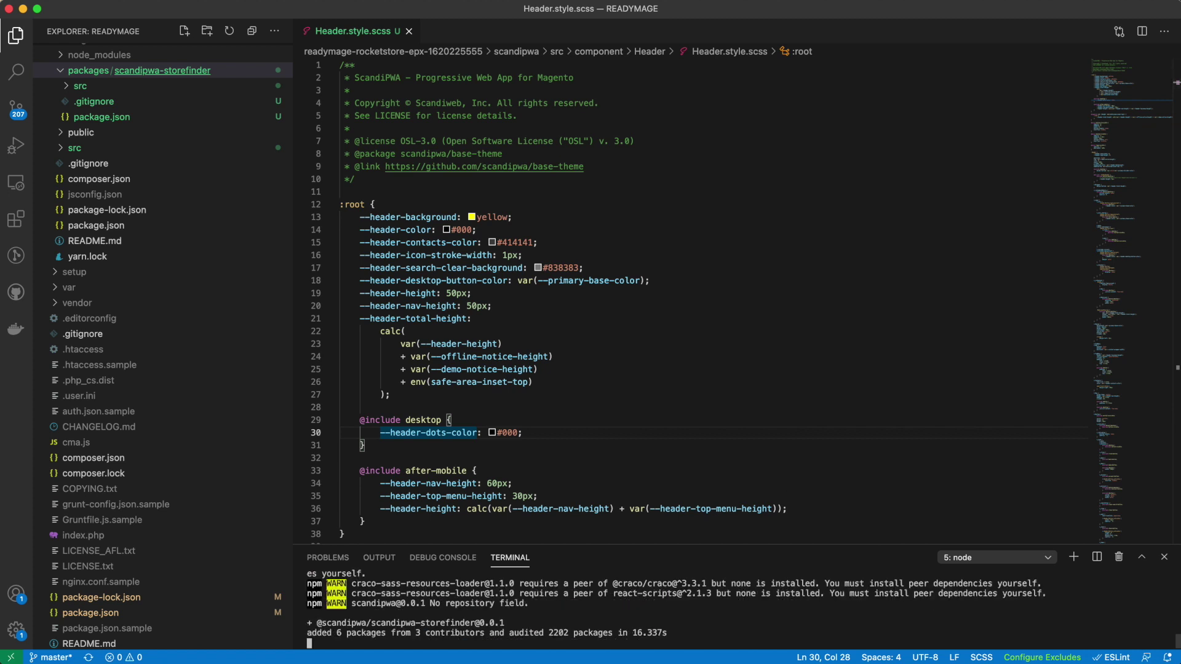
scroll(162, 369, up, 5)
click(96, 390)
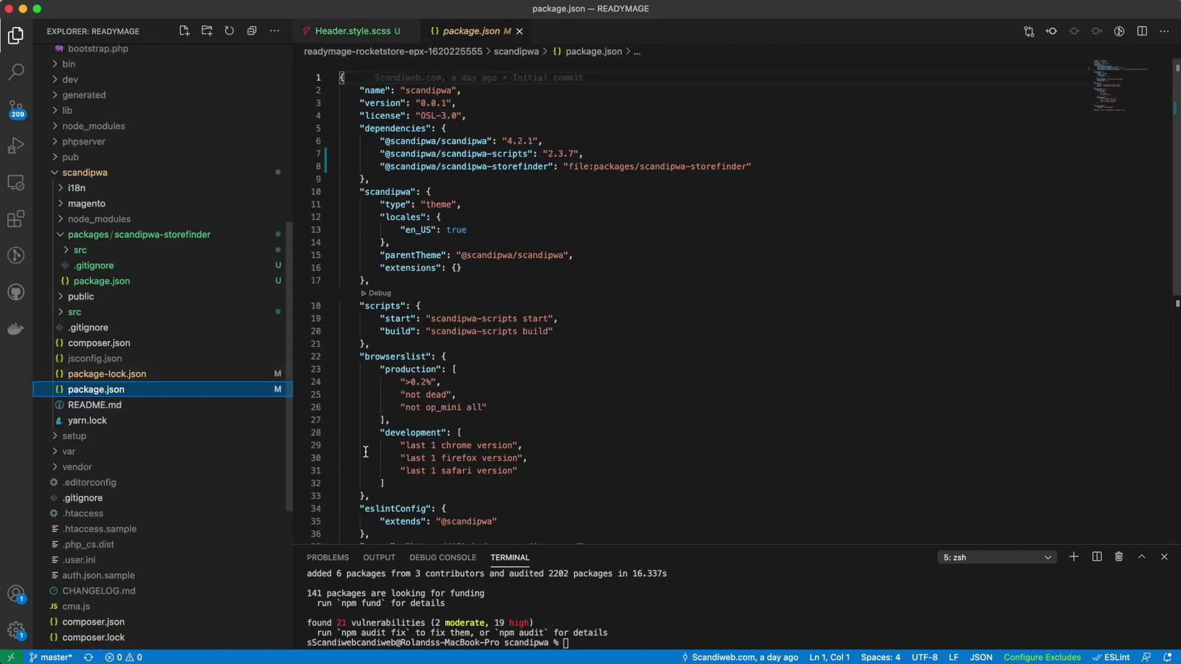
click(456, 268)
key(Return)
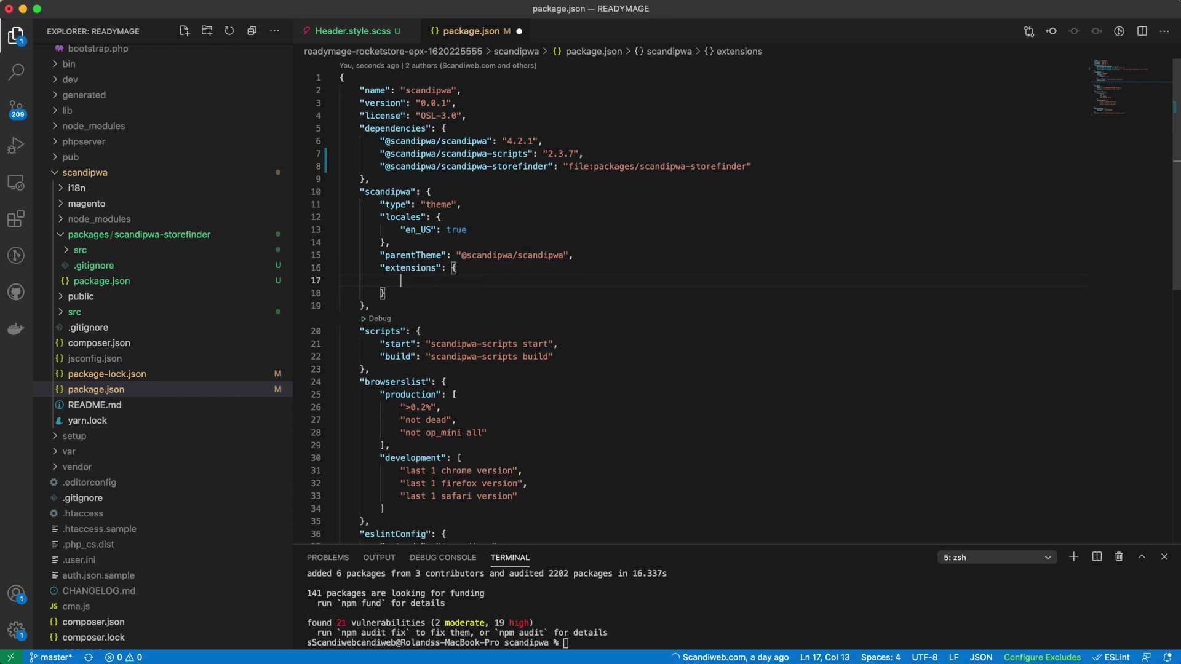
text(")
text(@scandipwa)
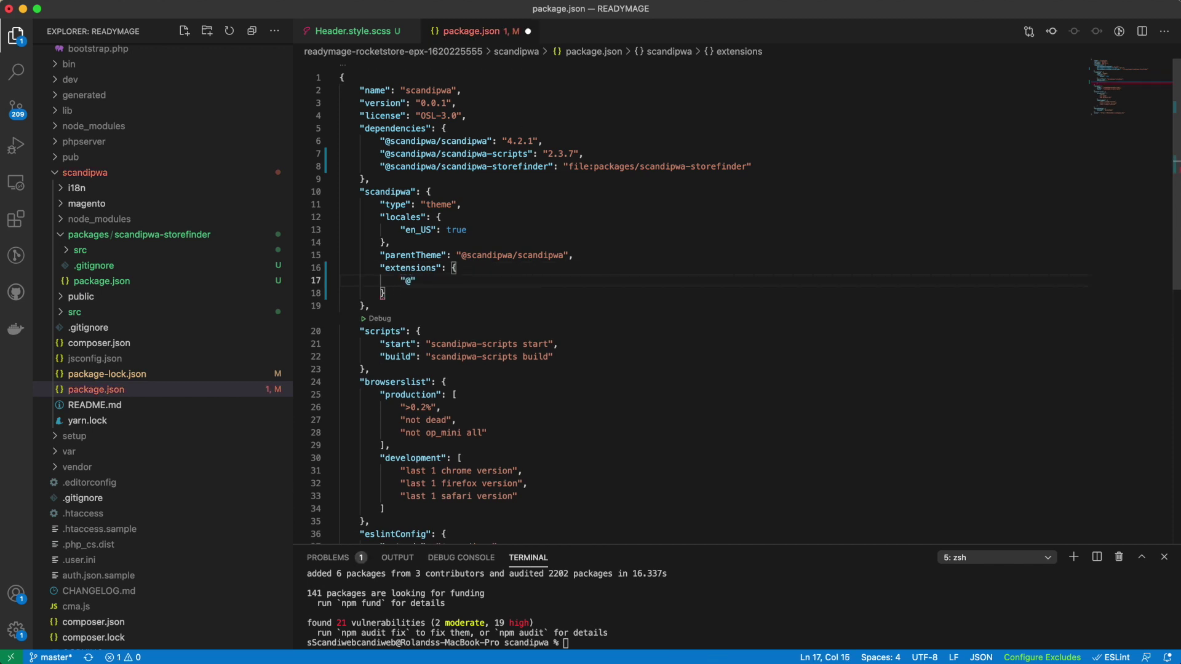
text(/scandipwa-storefinder)
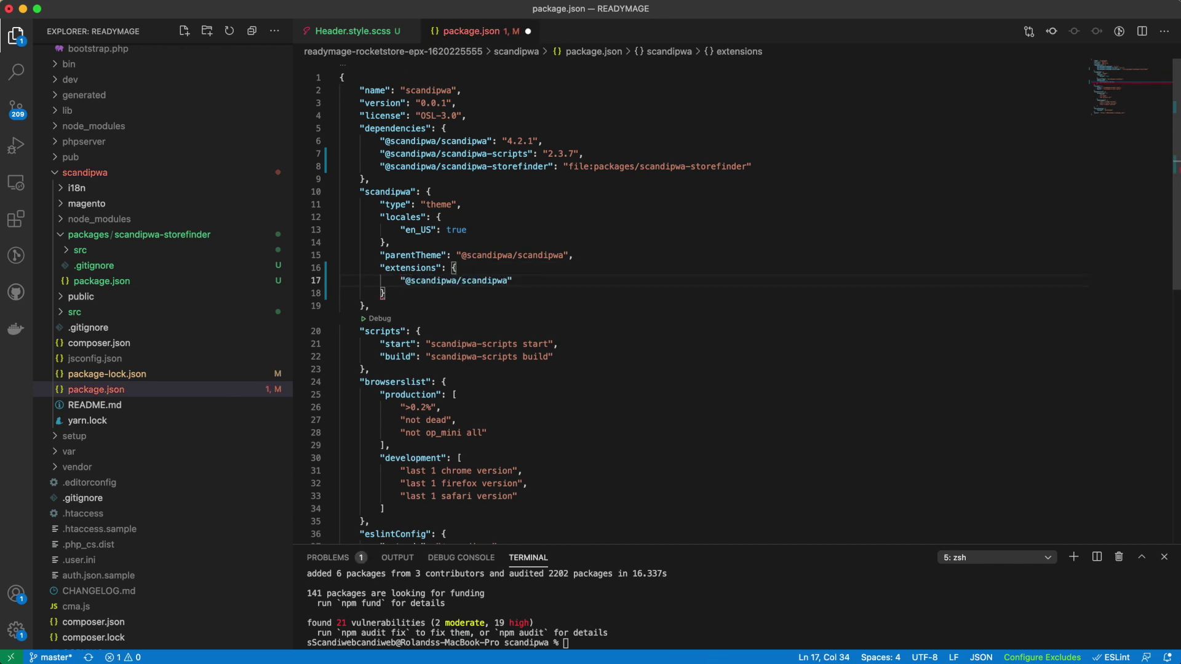
text(": true)
key(ctrl+s)
key(ctrl+c)
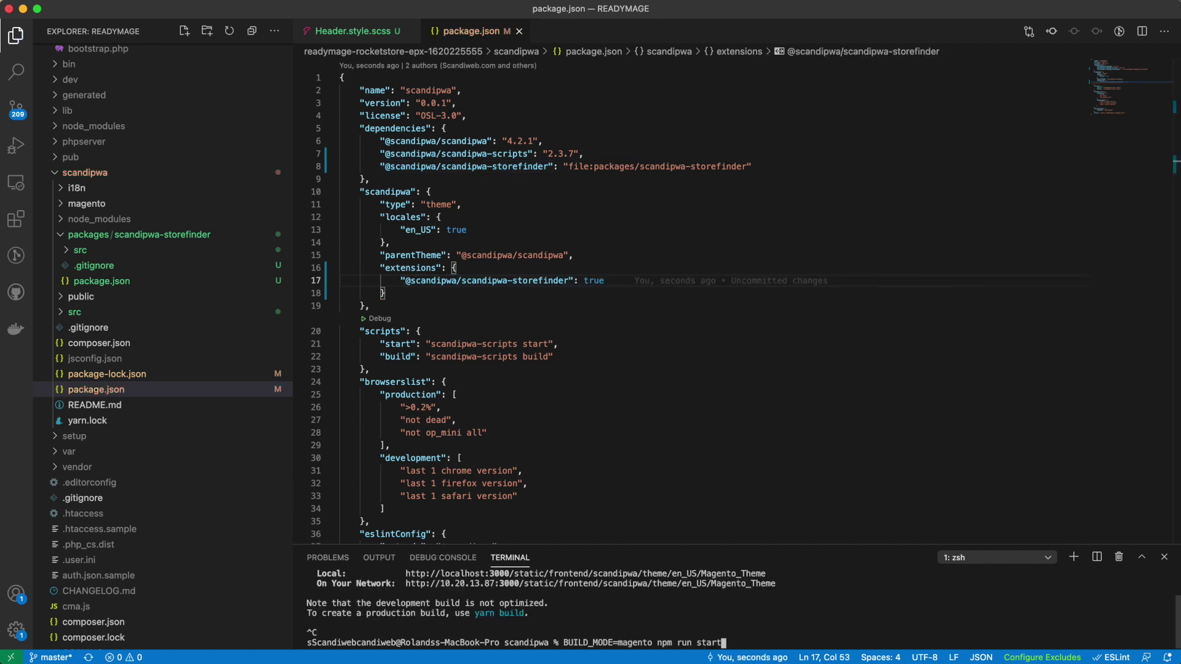
key(Up)
key(Return)
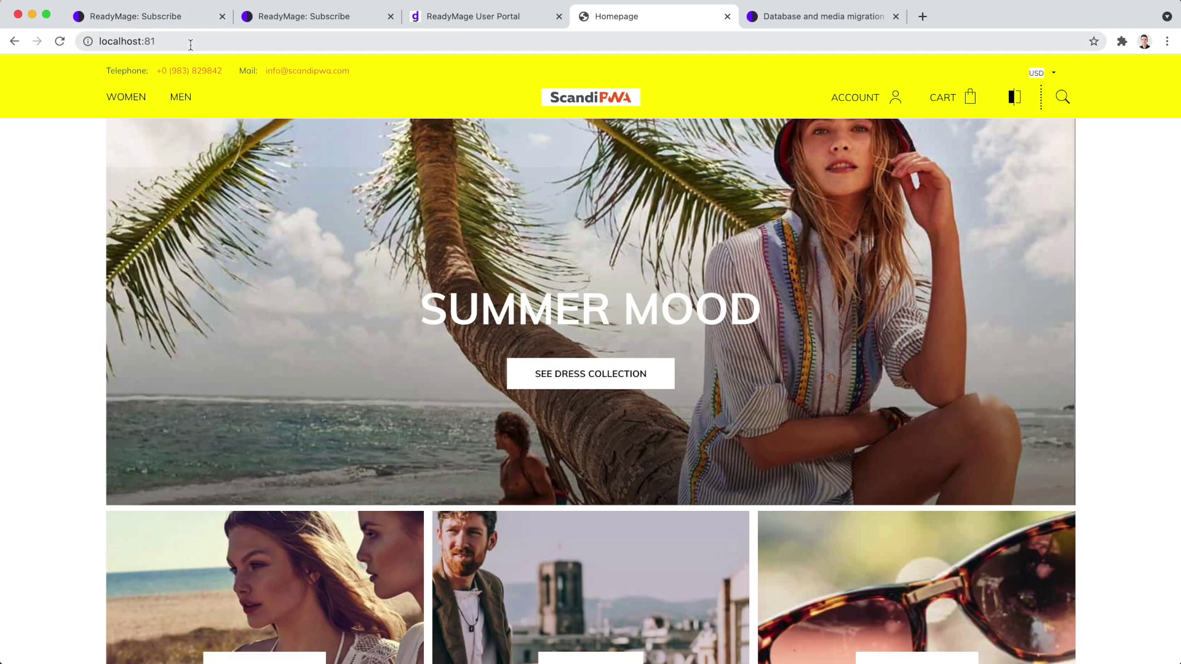
Load localhost:81/stores, then open Scandiweb > Store Finder stores in Magento Admin.
click(224, 45)
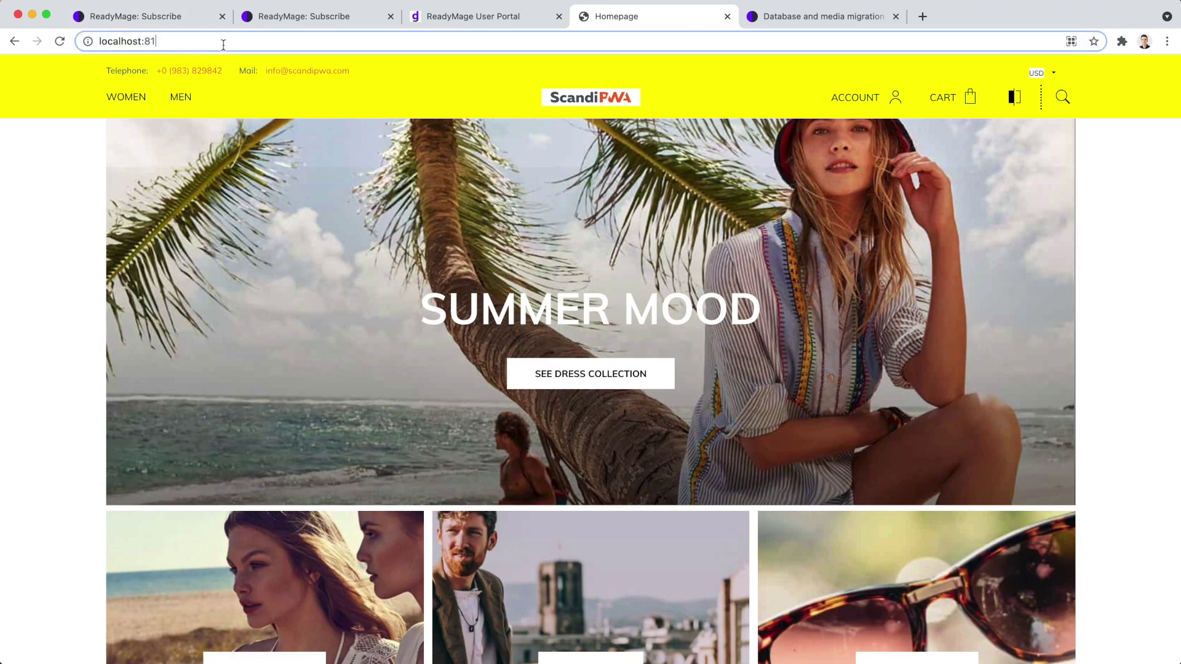
text(/stores)
key(Return)
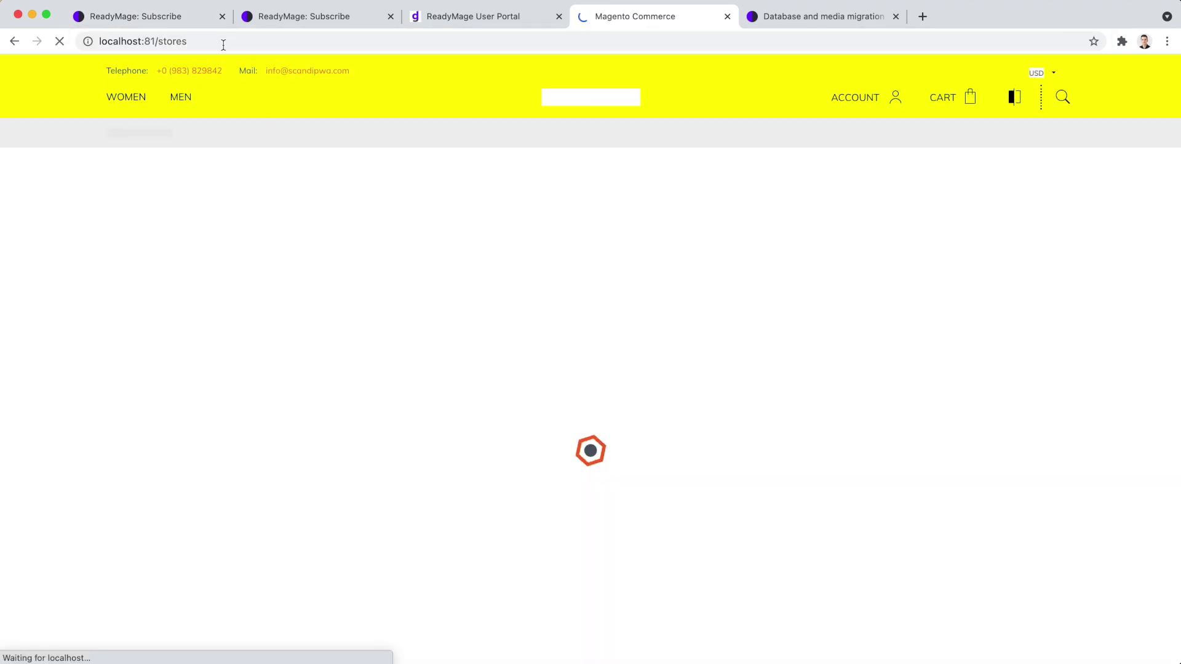
click(223, 43)
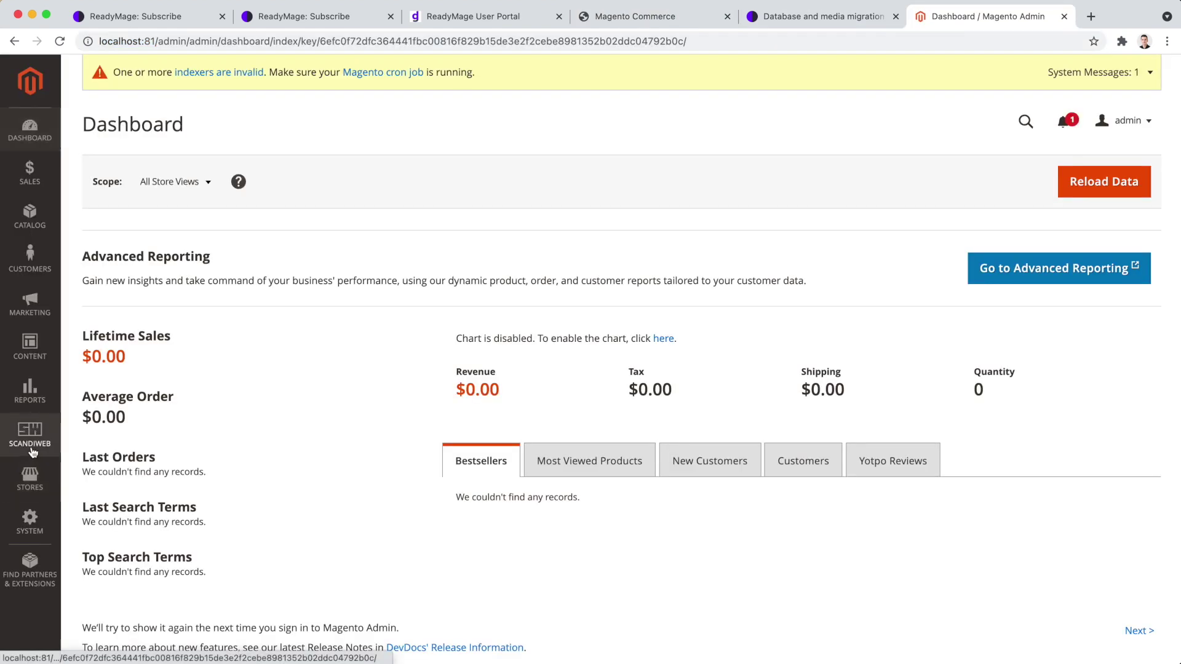
click(30, 433)
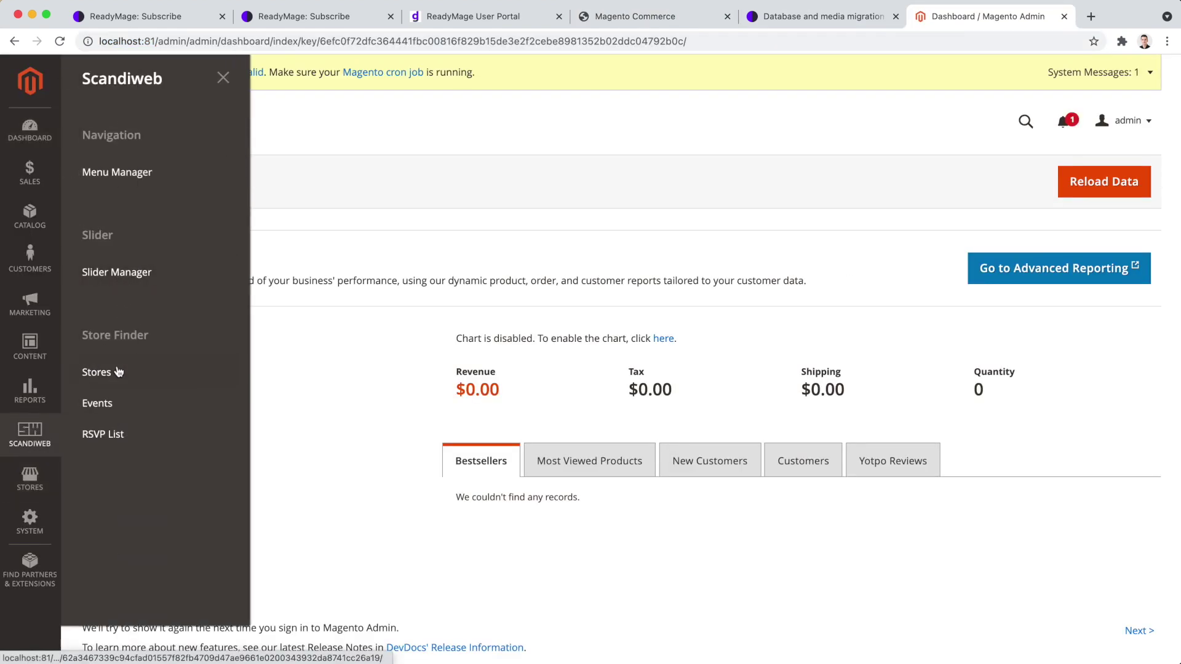
click(112, 378)
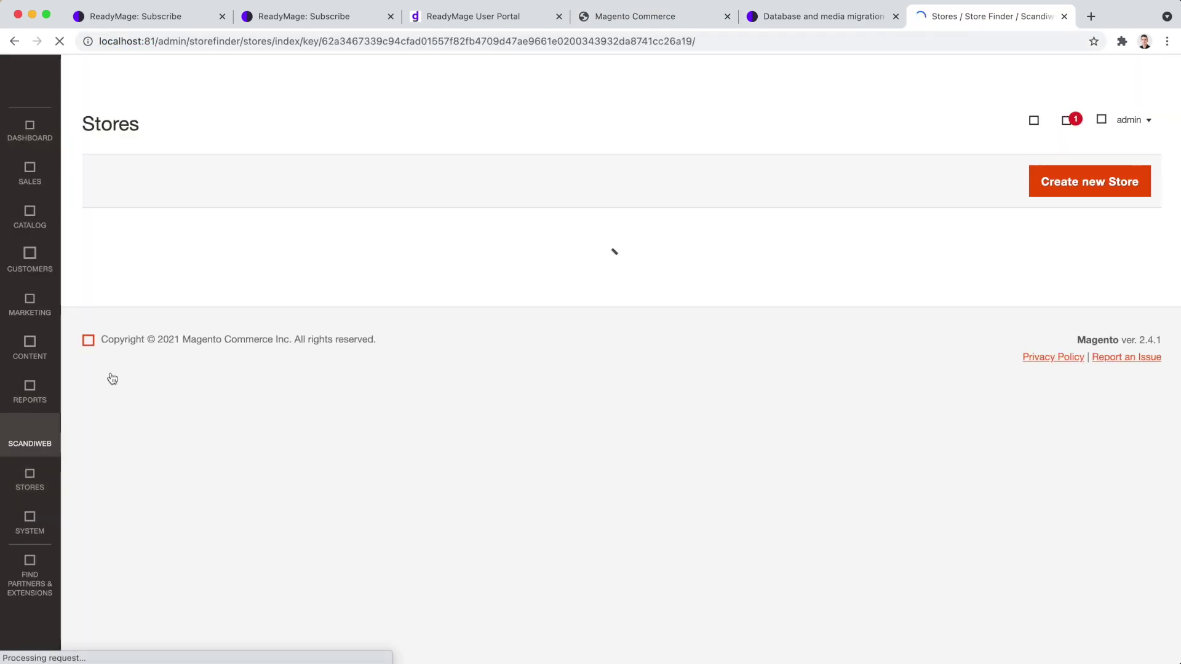
Save a new store 'Rocket Store', Los Angeles, identifier rocketstore, at 33.997257, -118.214543.
click(1067, 185)
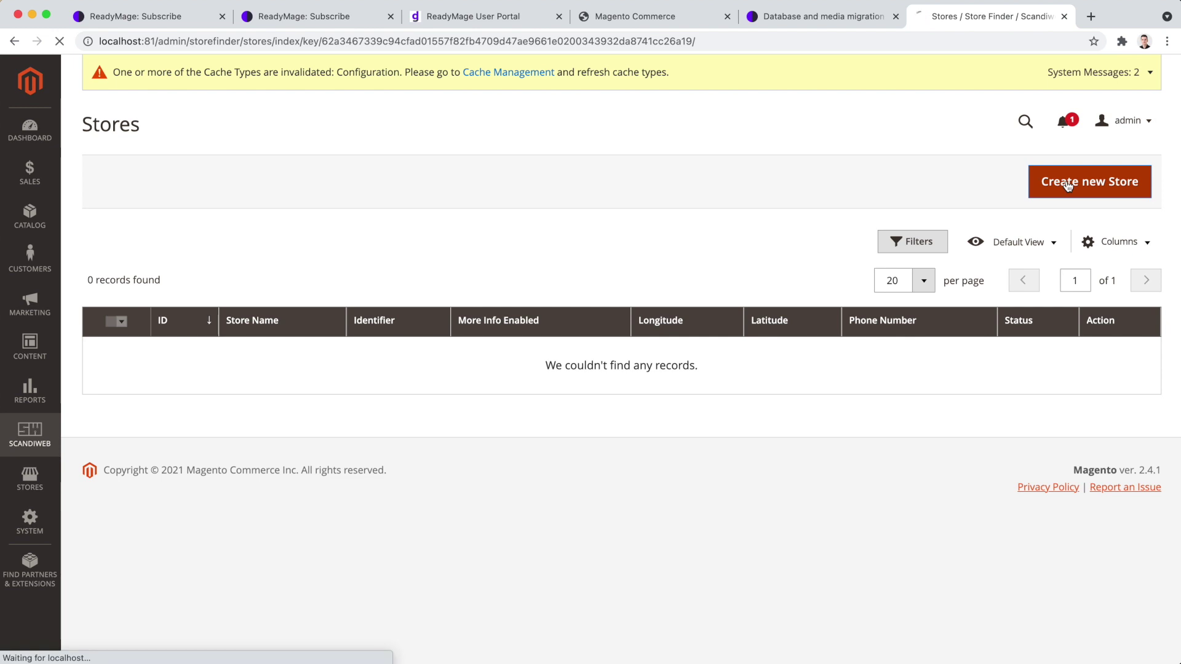
text(Rocket Store)
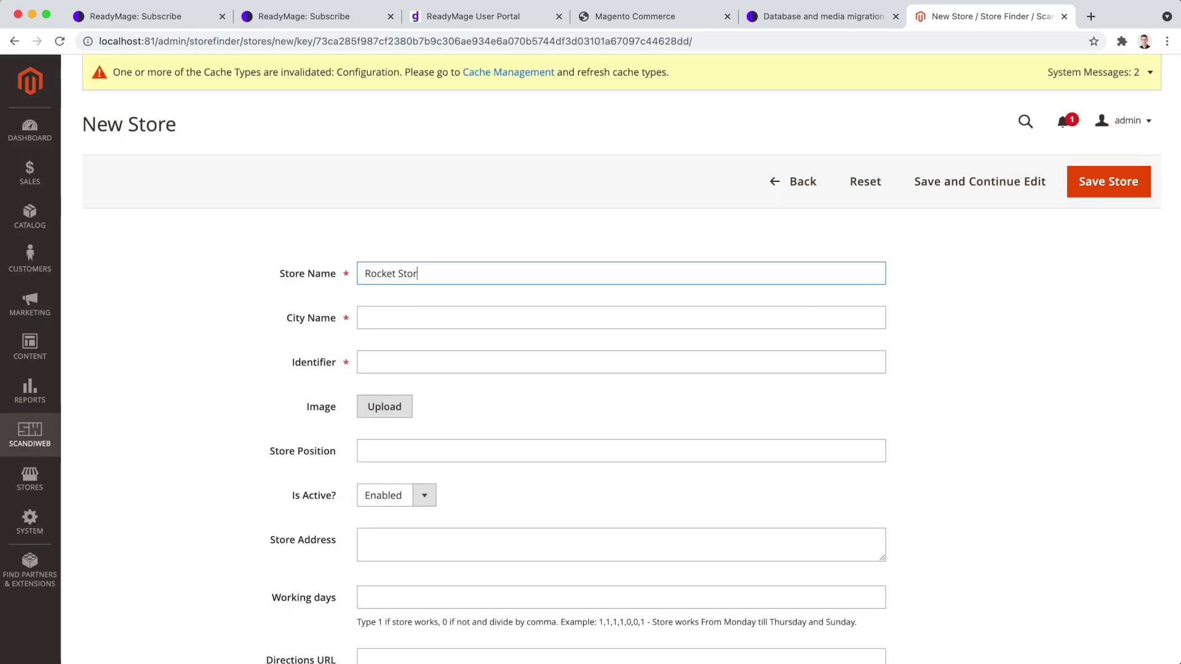
key(Tab)
text(Los Angeles)
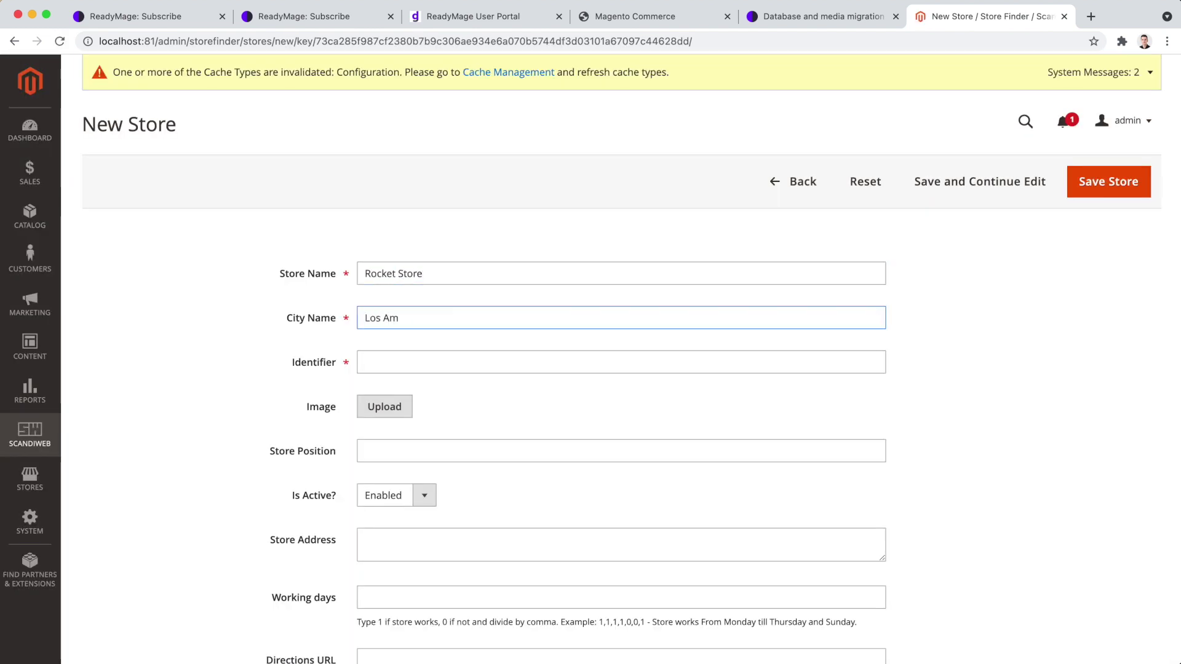
click(398, 366)
text(rocketstore)
scroll(423, 554, down, 3)
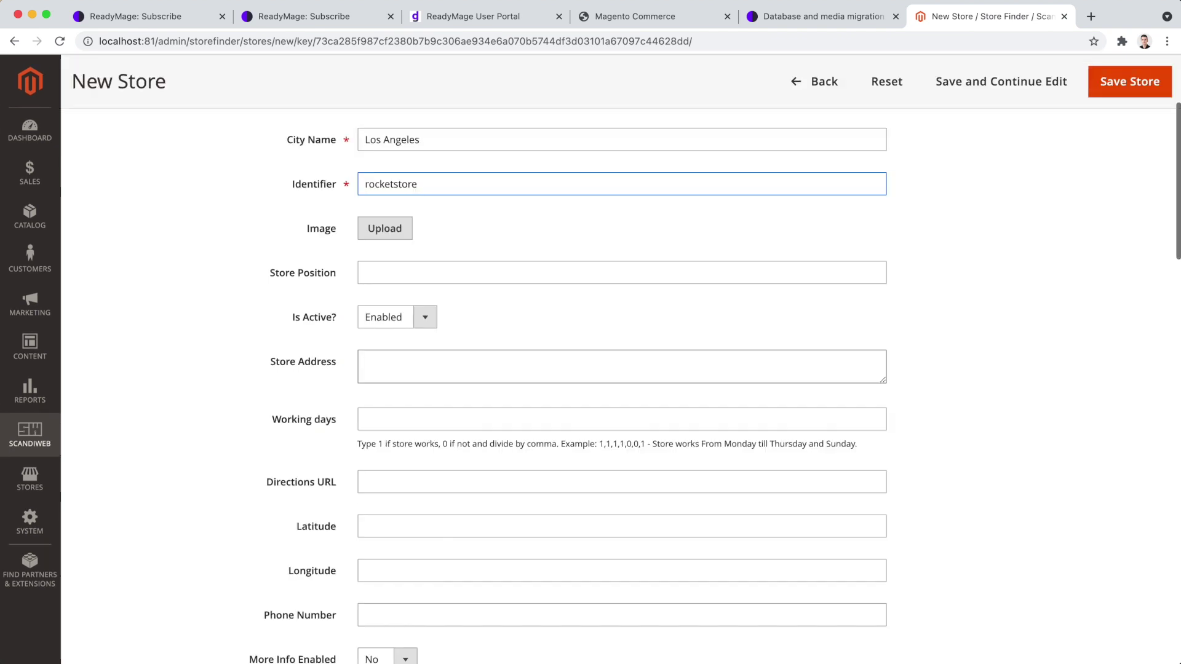
click(381, 525)
key(super+v)
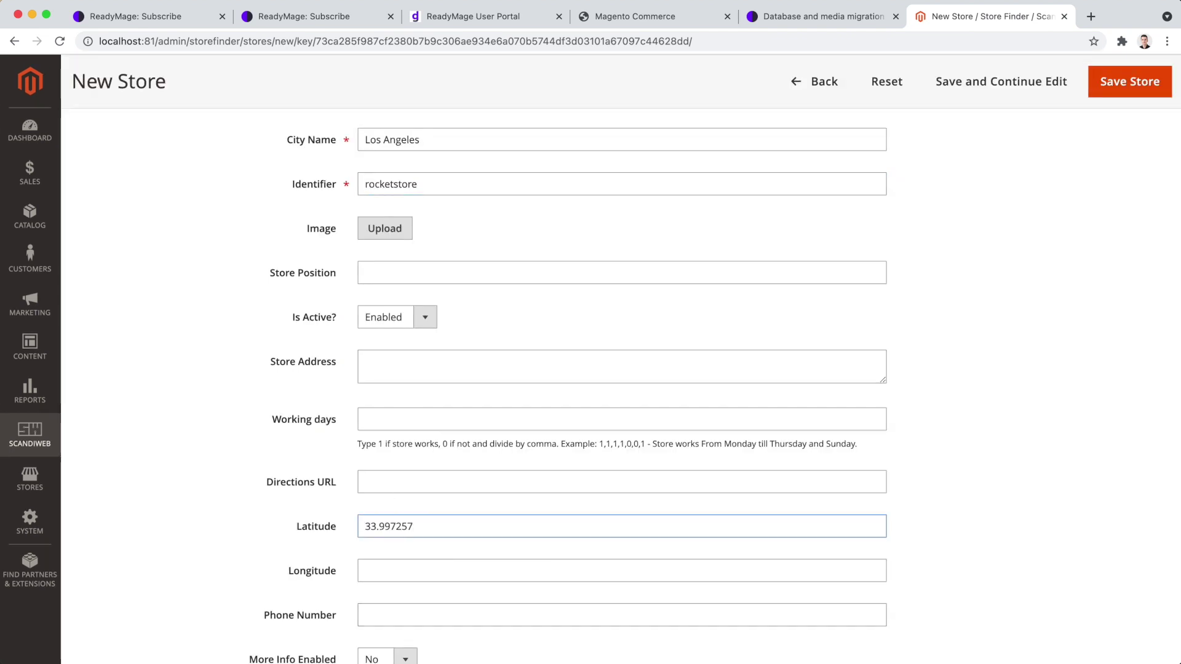
key(Tab)
key(super+v)
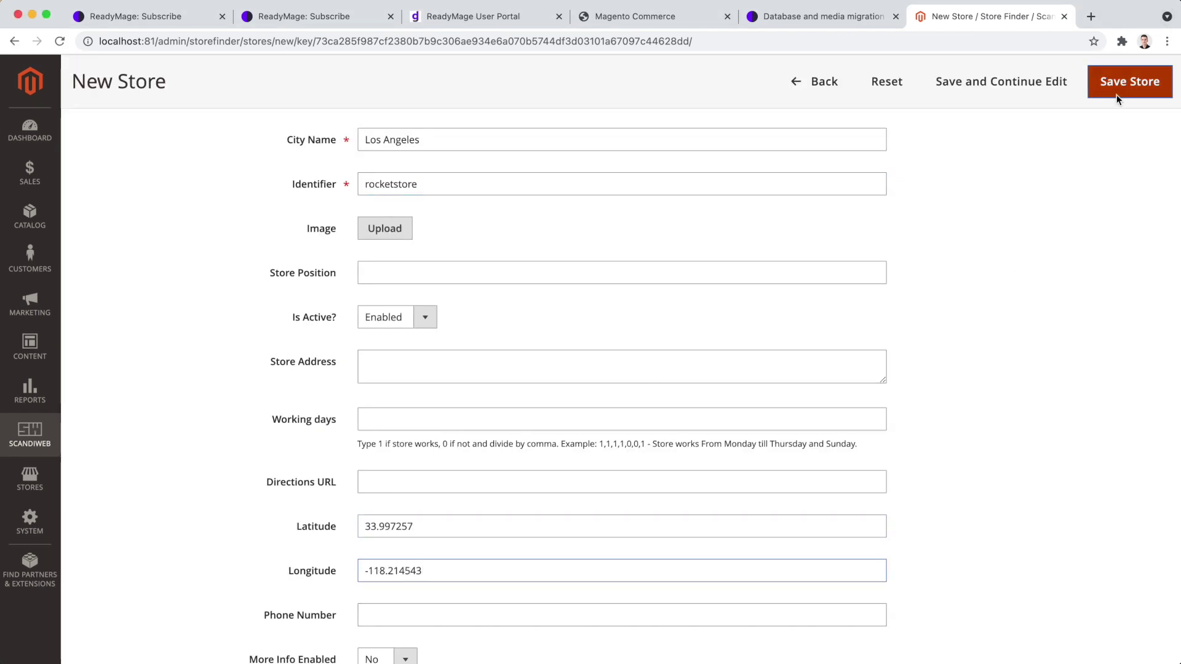
click(1117, 94)
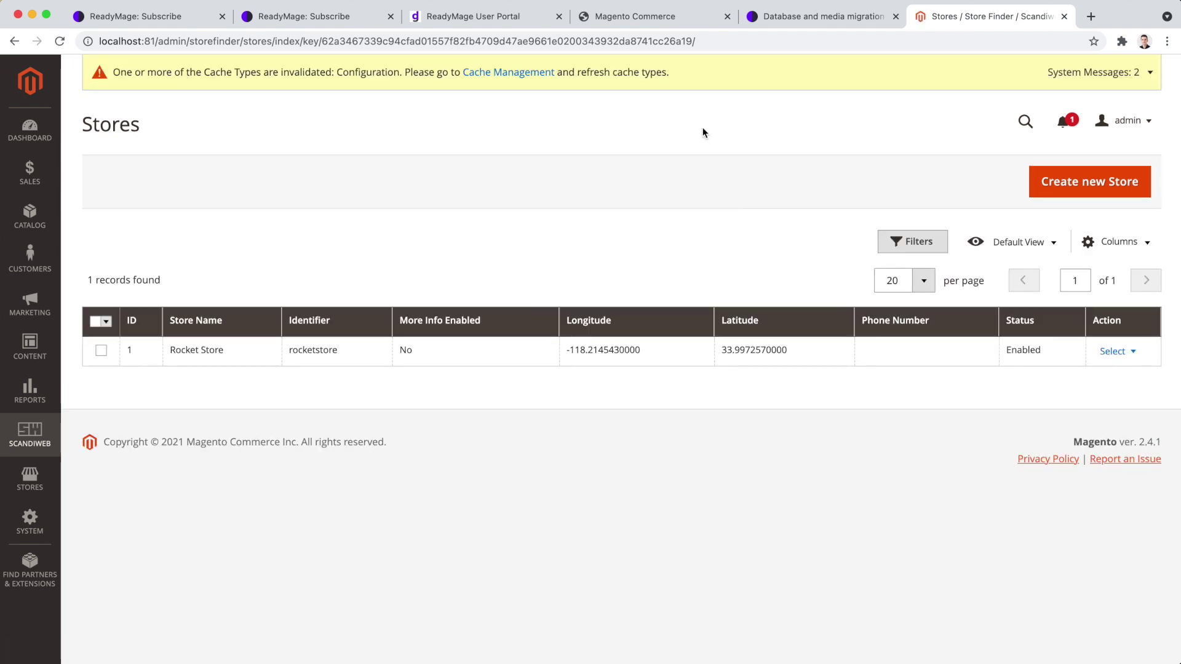
Reload the storefront's Shops page at localhost:81/stores.
click(634, 16)
click(369, 42)
key(Return)
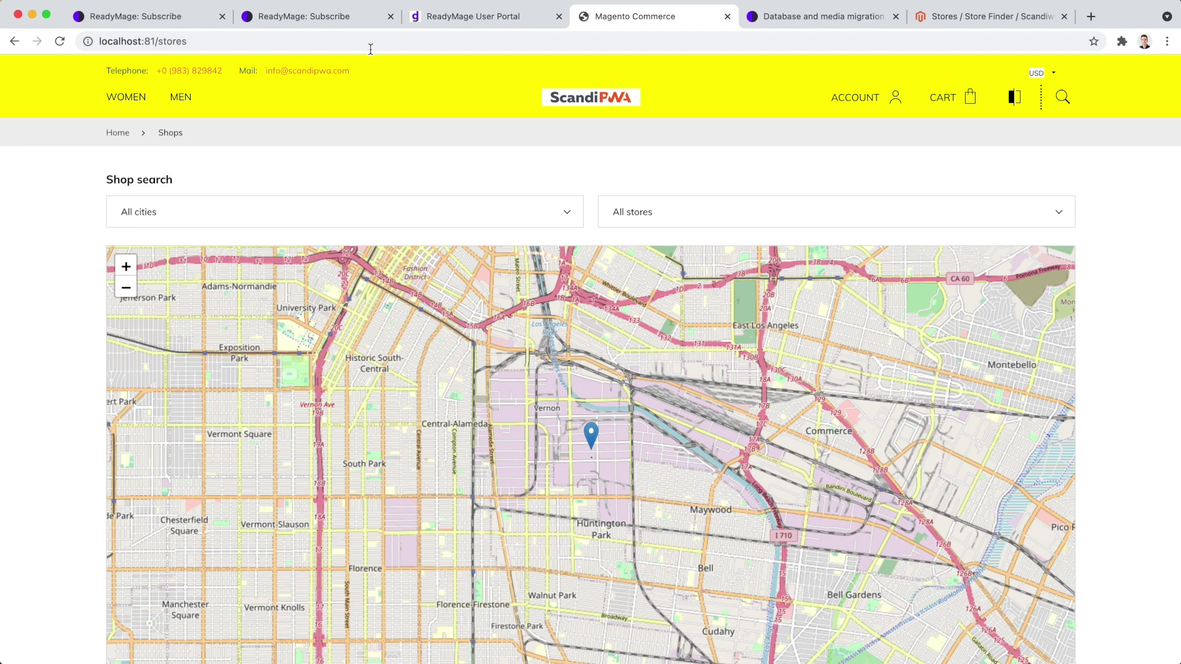
Scroll the Shops page to view the Rocket Store map pin and store card.
scroll(512, 208, down, 3)
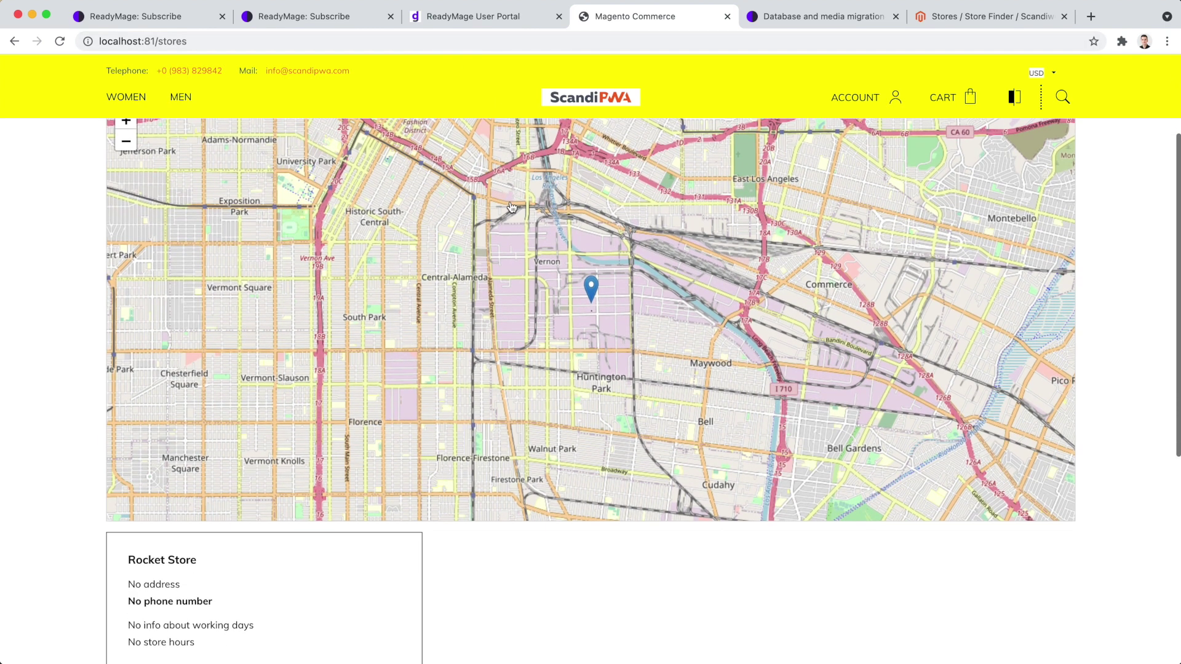
scroll(511, 207, up, 3)
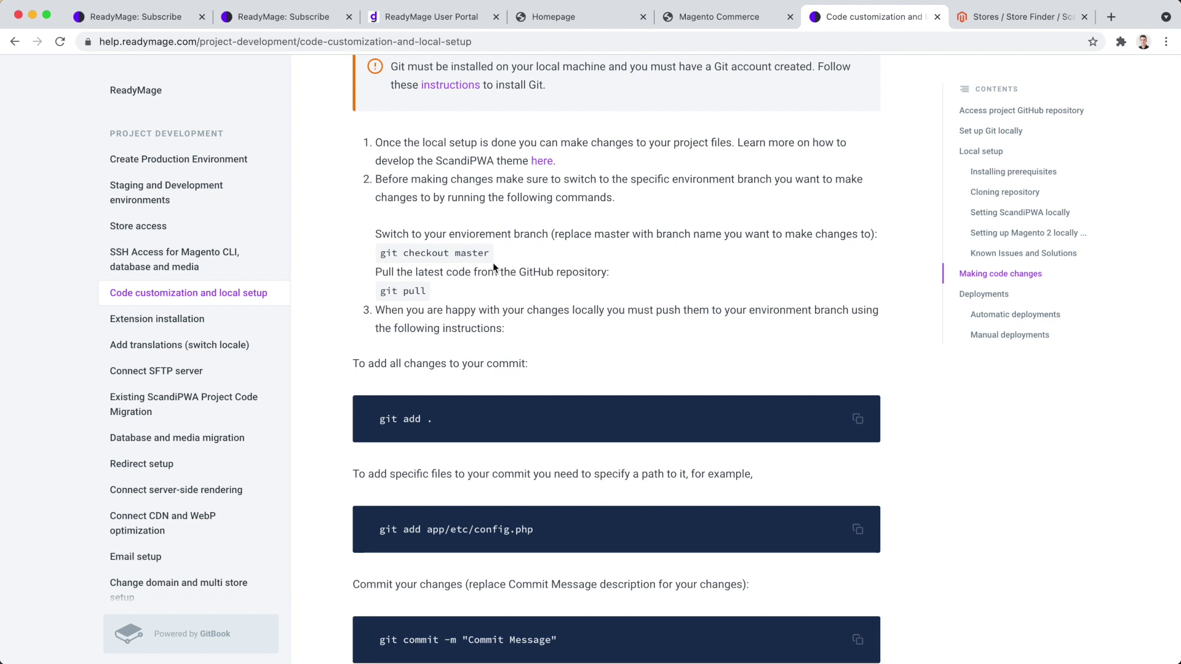
Review the git pull instruction and copy the dev-yrs branch name from the portal.
drag(565, 272, 528, 279)
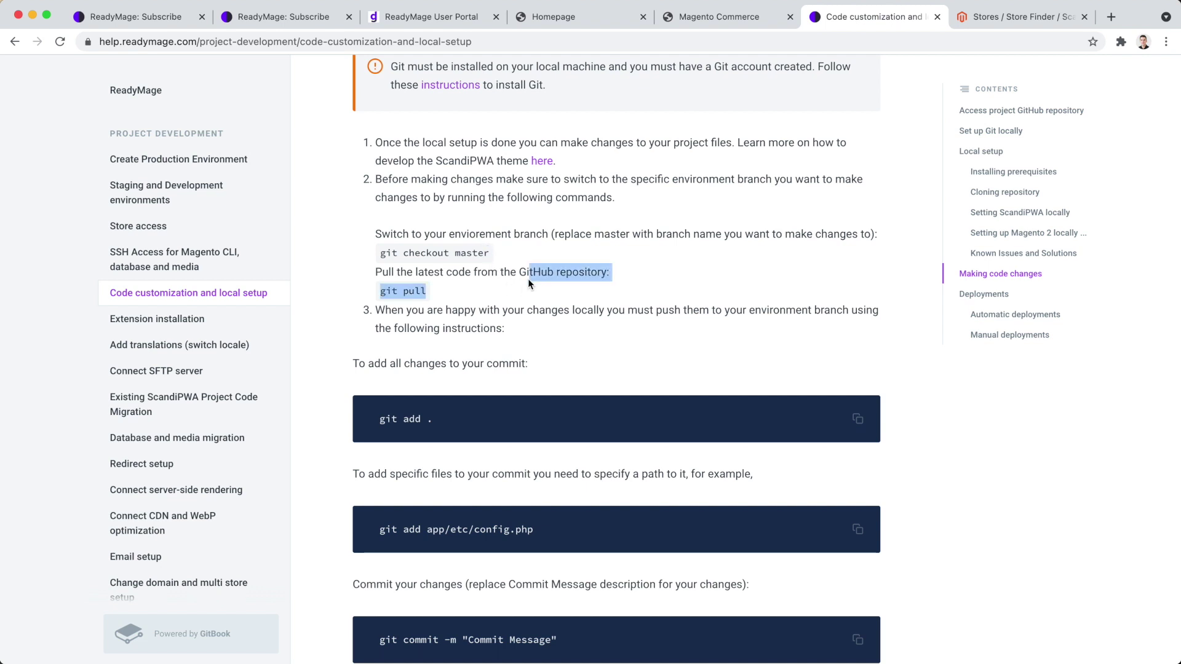
click(537, 251)
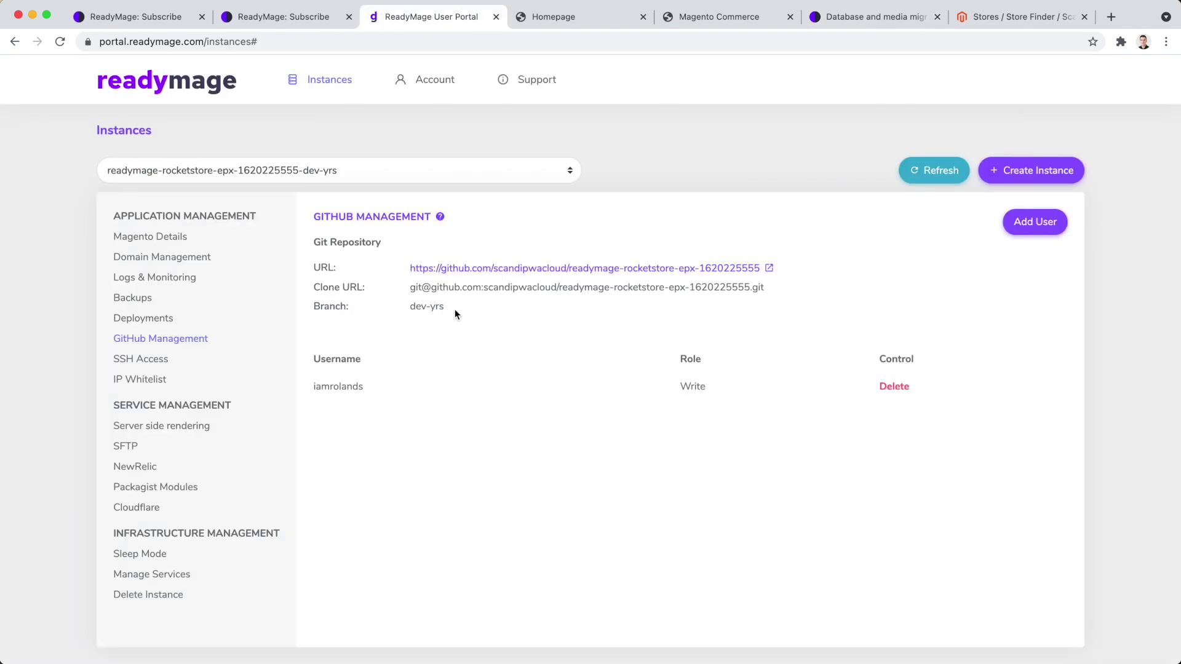
drag(455, 309, 379, 312)
key(super+c)
key(super+Tab)
Check out the dev-yrs branch with git checkout dev-yrs.
text(git ch)
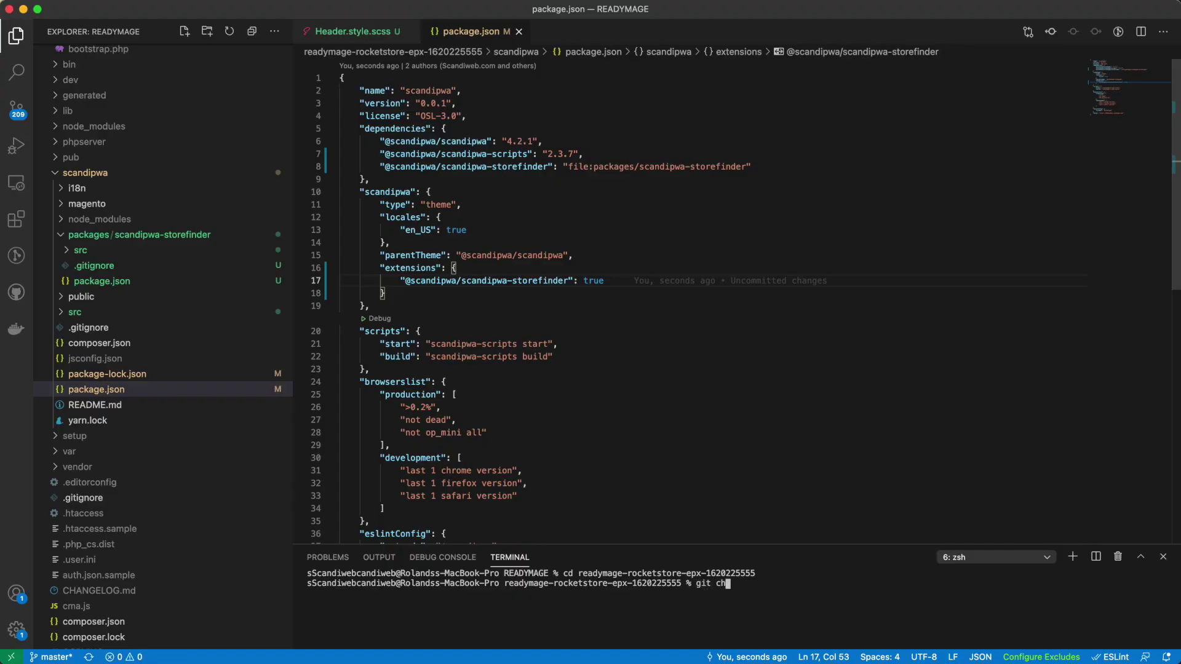
text(eckout)
key(super+v)
key(Left)
key(Left)
key(Left)
key(Left)
key(Left)
key(Left)
key(Left)
key(BackSpace)
key(BackSpace)
key(Return)
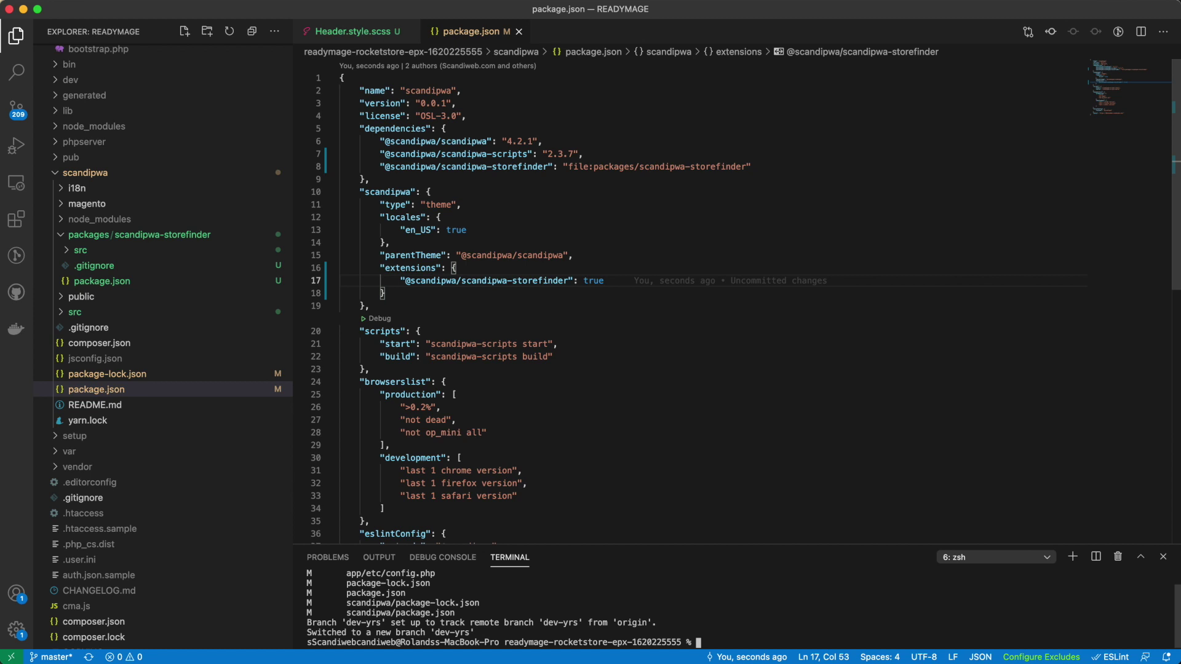
Commit all changes as 'Header change, store finder extension' and push them to the remote.
key(ctrl+shift+g)
text(Header change, storefind)
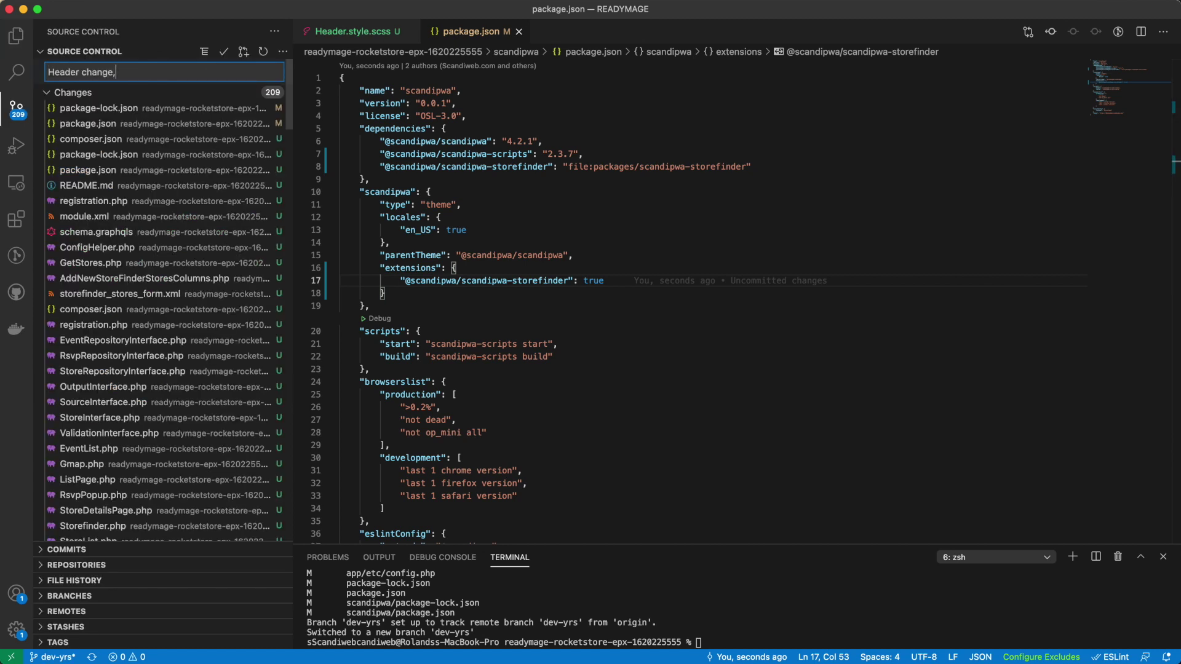
key(BackSpace)
key(BackSpace)
key(BackSpace)
key(BackSpace)
text(finder extension)
key(super+Return)
click(282, 52)
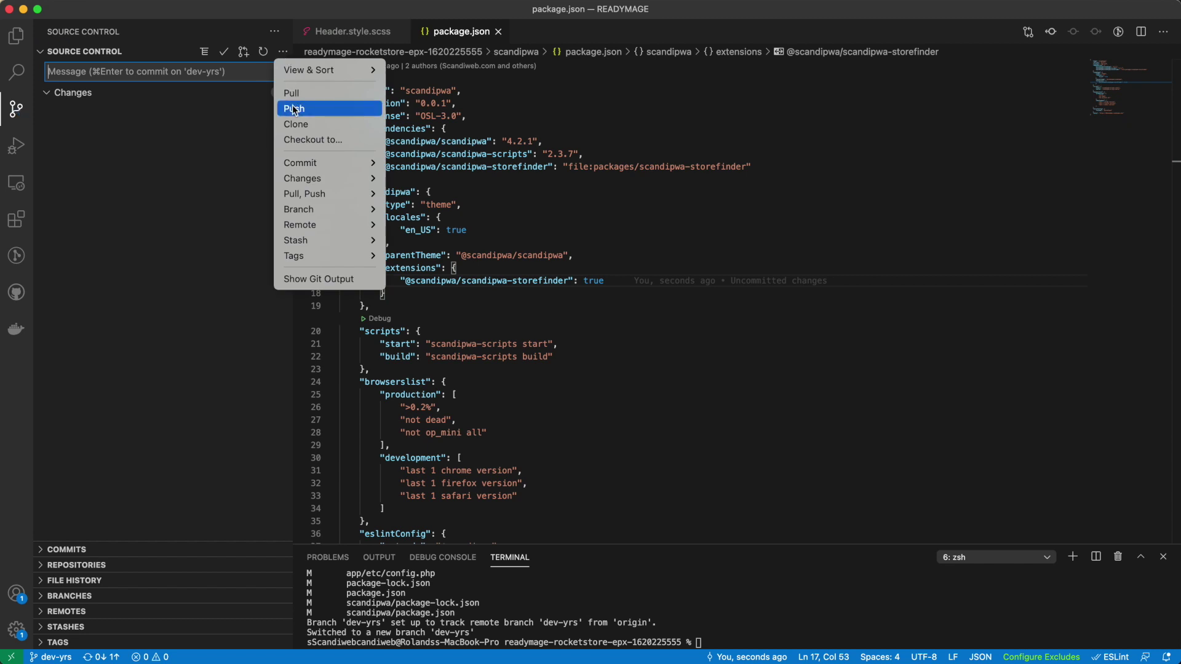
click(294, 108)
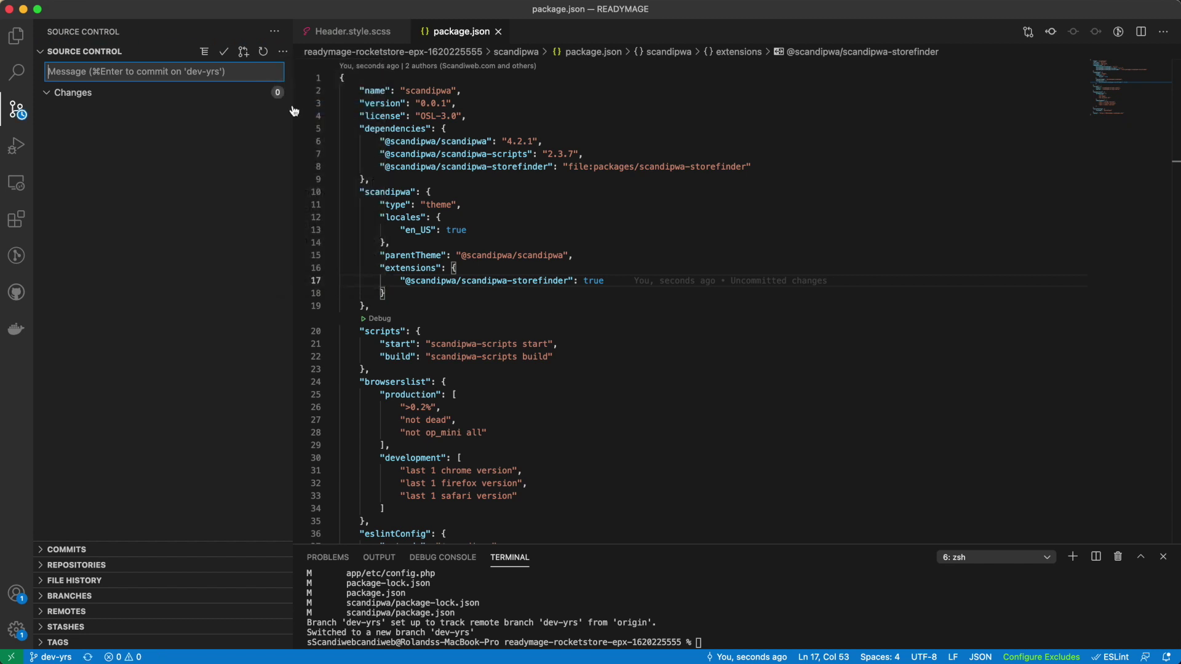
key(super+Tab)
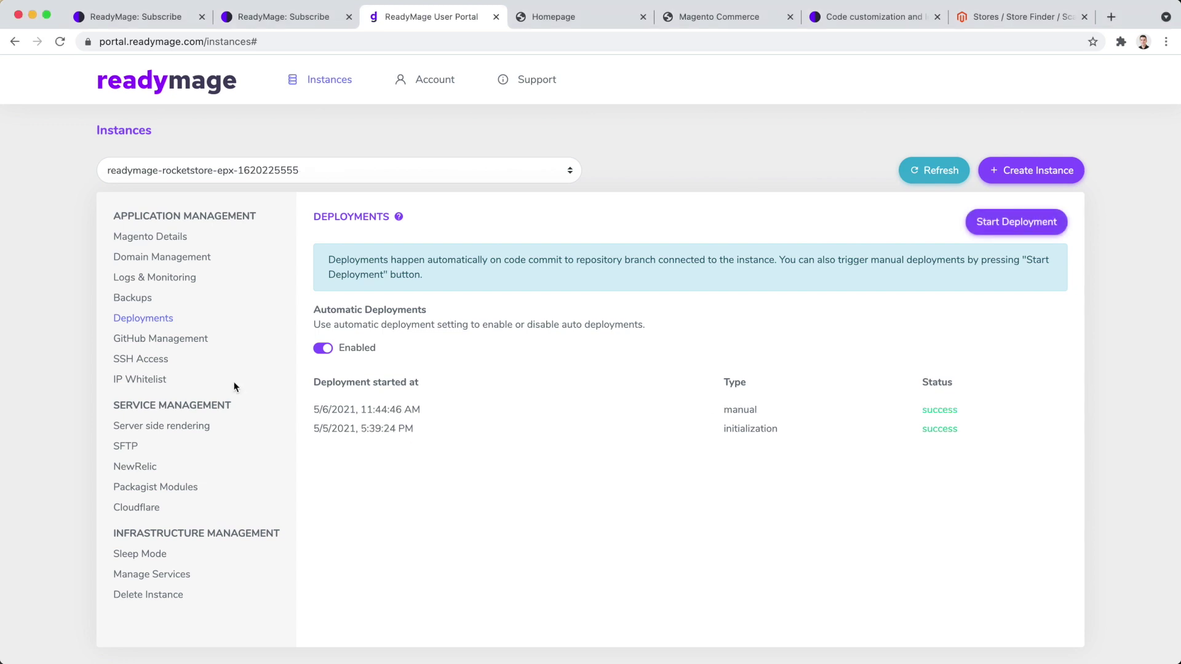
Switch to the Homepage tab to view the dev storefront's yellow header.
click(578, 22)
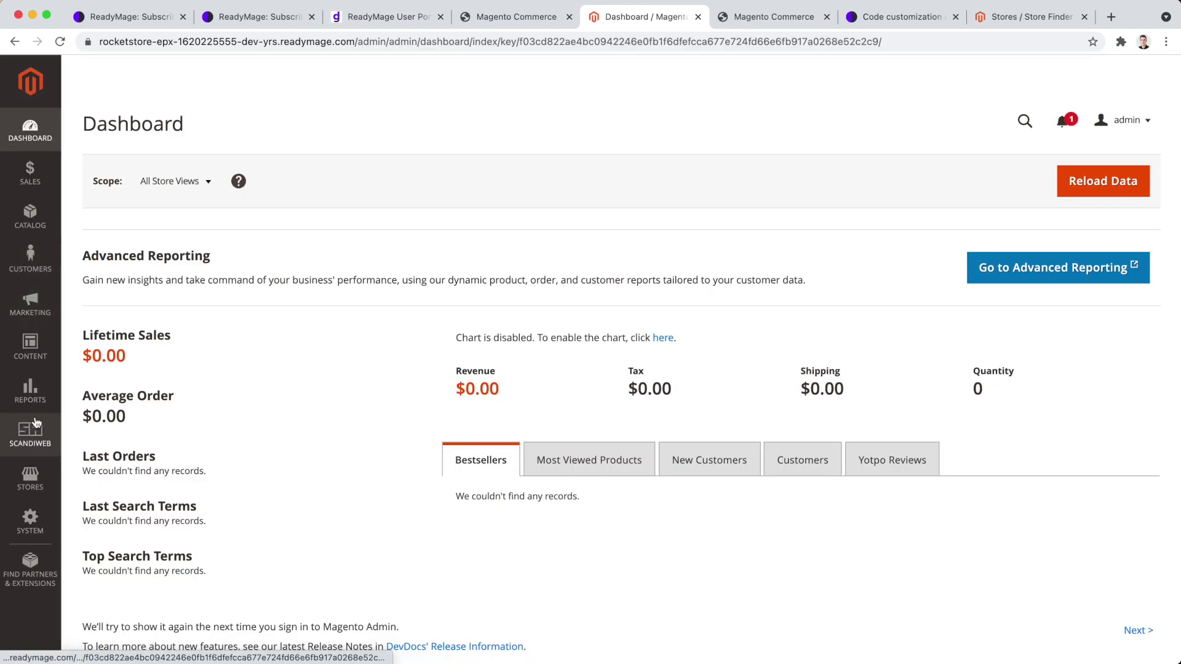
Start a new Store Finder store: Rocket Store, Los Angeles, identifier rocketstore.
click(30, 434)
click(81, 372)
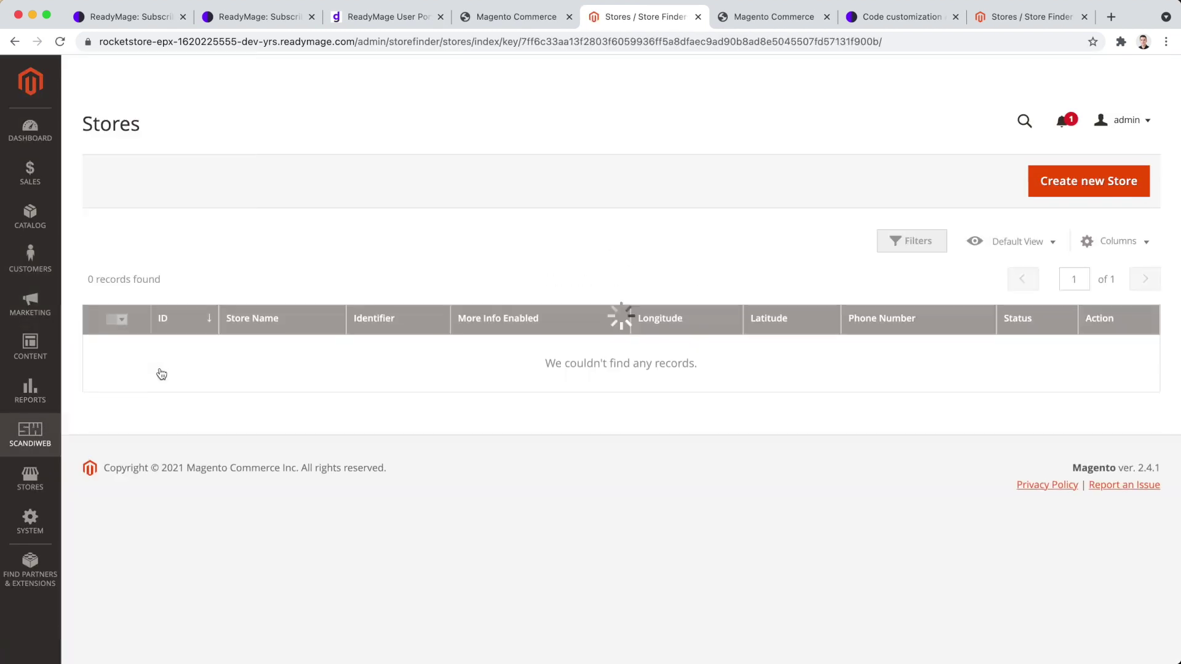
click(1083, 189)
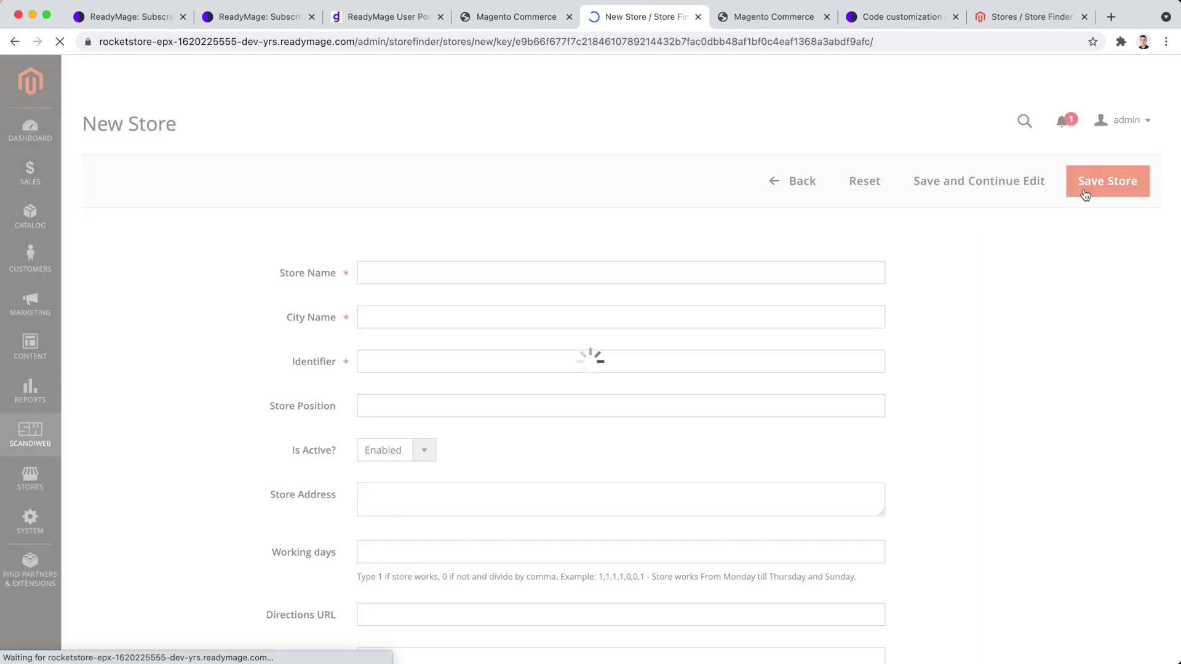
click(730, 282)
text(Rocket Store)
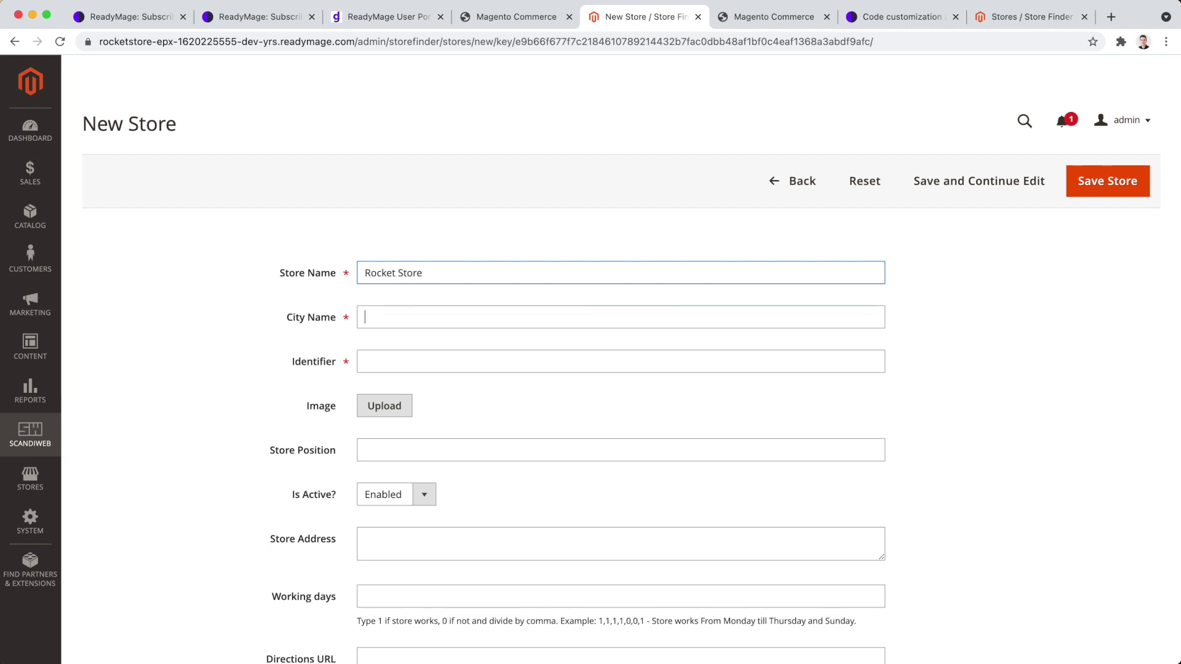
key(Tab)
text(Los Angeles)
key(Tab)
text(rocketstore)
Paste the store's latitude and longitude and save it.
scroll(411, 513, down, 3)
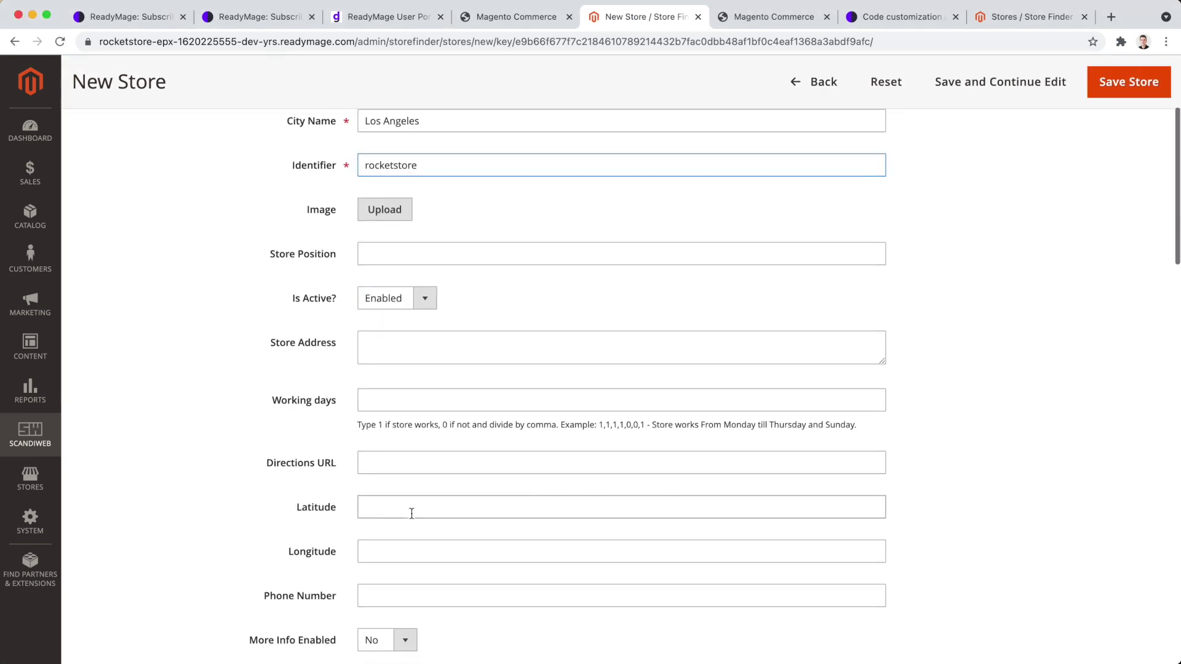
click(412, 513)
key(super+v)
key(Tab)
key(super+v)
click(1128, 82)
Reload the storefront Shops page and check Los Angeles in the city list.
click(511, 17)
key(super+r)
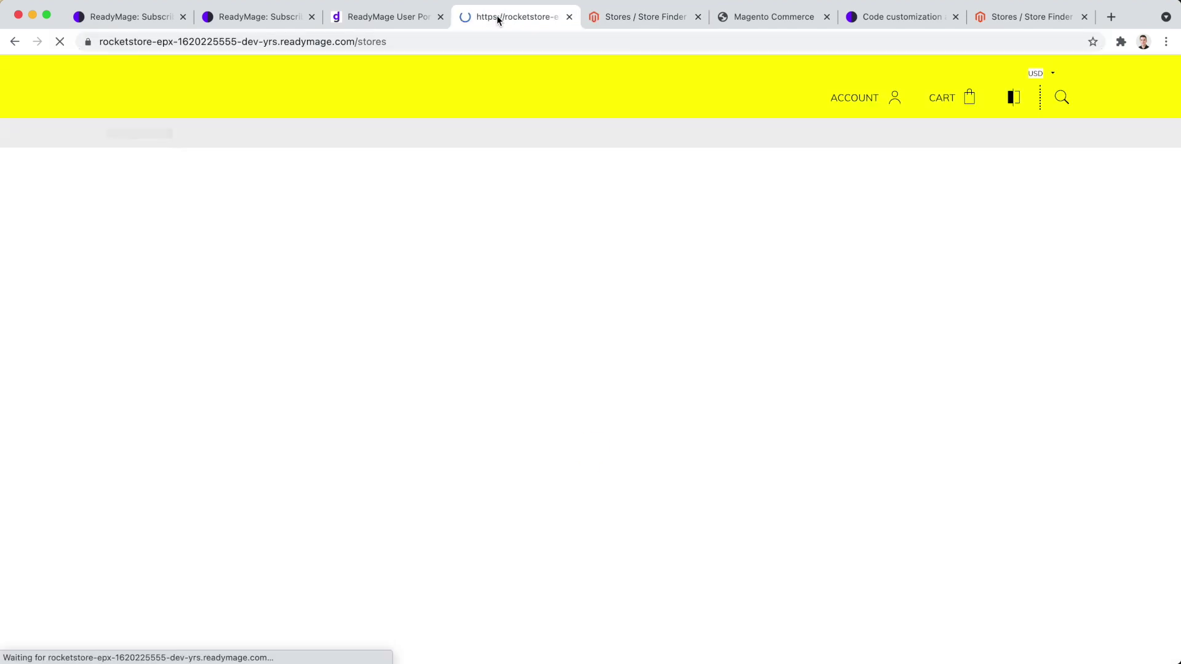
scroll(460, 315, down, 5)
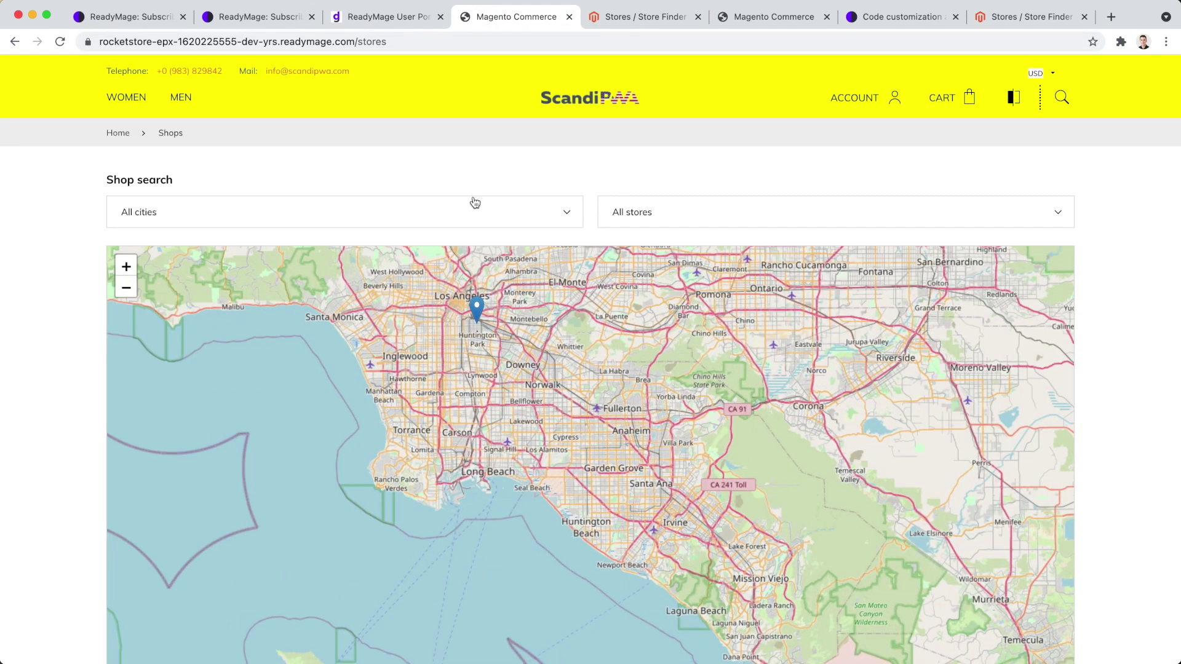
click(474, 201)
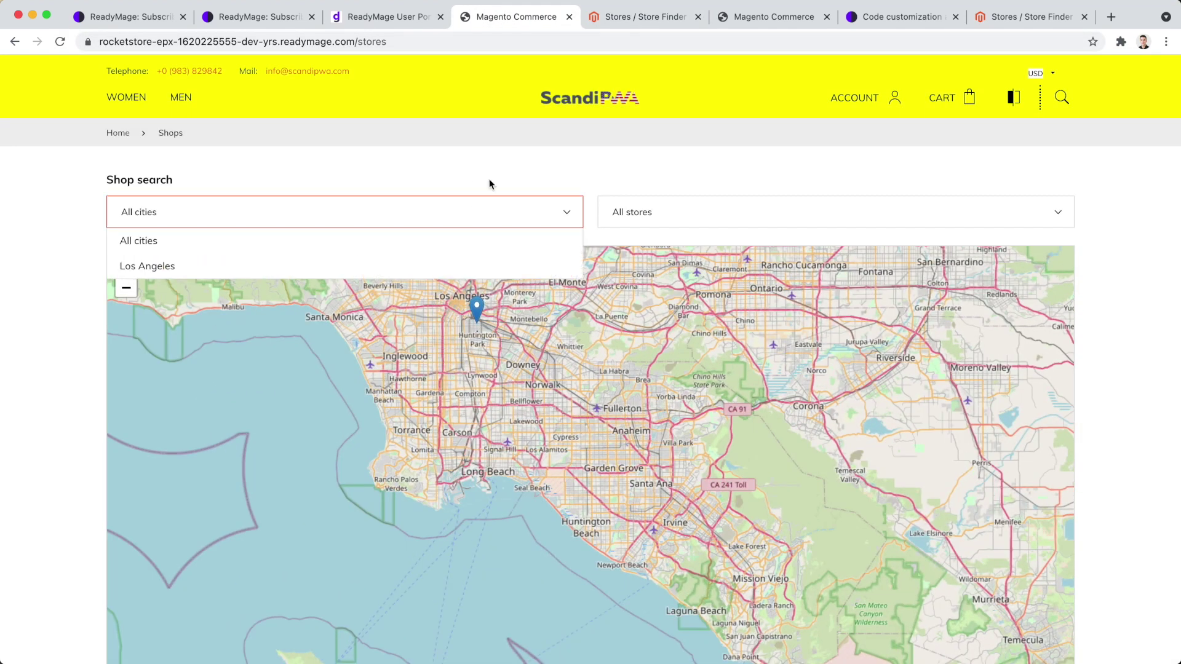
click(489, 180)
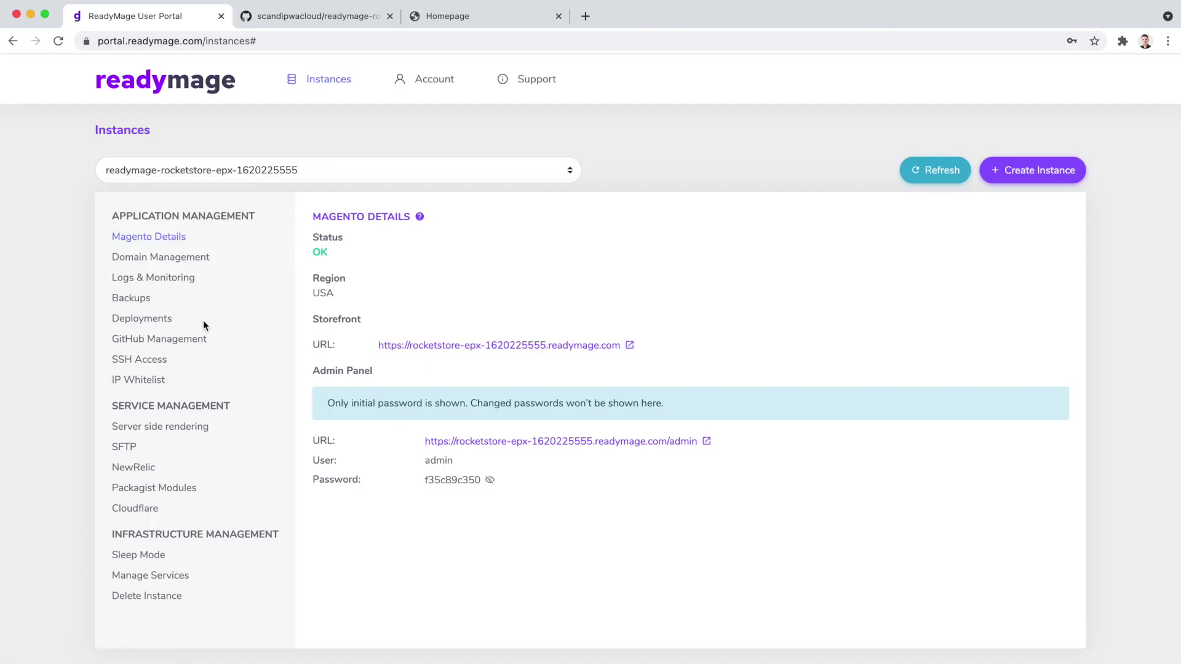
Set Automatic Deployments to Disabled on the rocketstore instance's Deployments page.
click(159, 326)
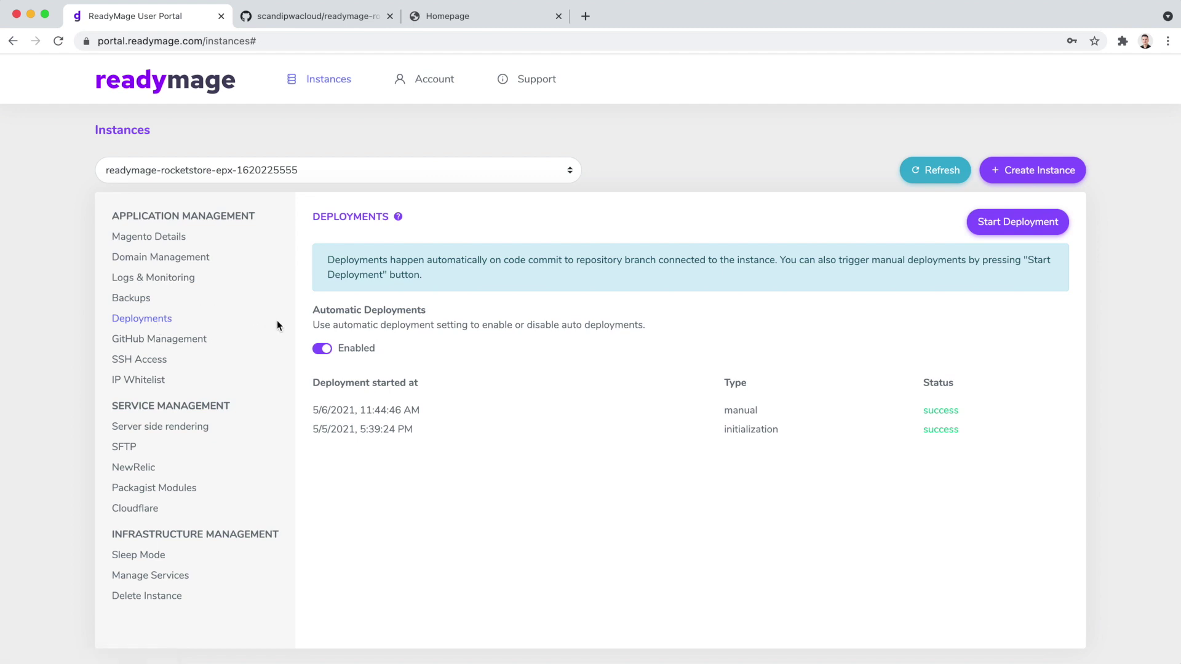
click(320, 348)
Create a pull request from dev-yrs into master described 'Header background and store locator'.
click(316, 16)
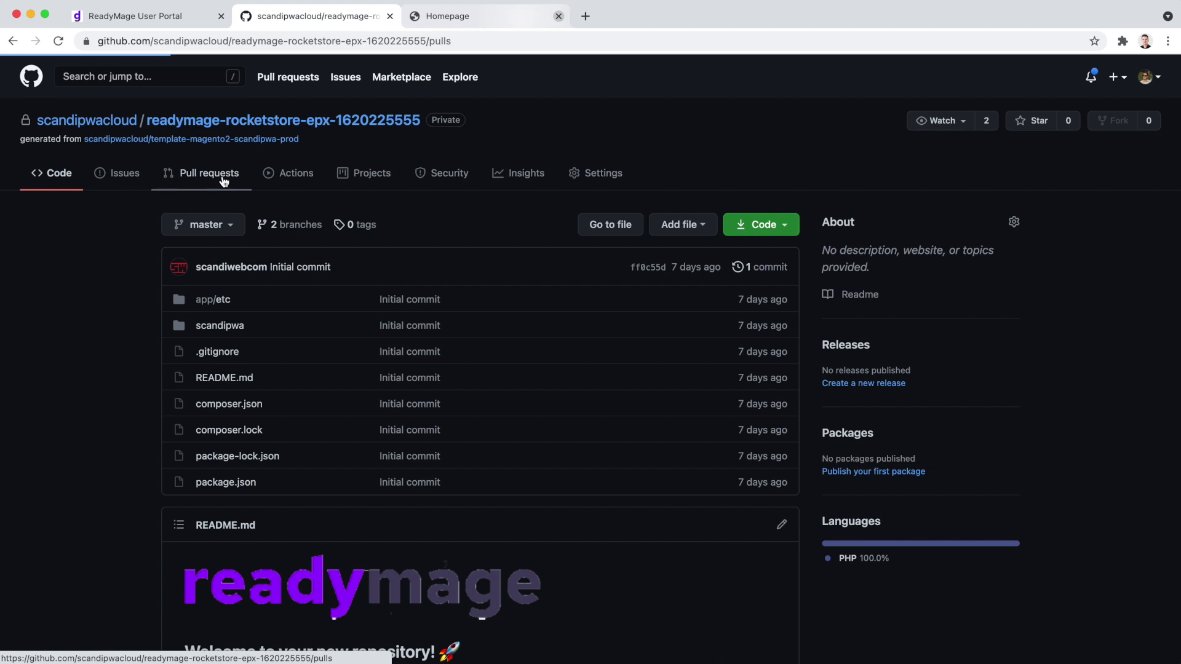
click(206, 172)
click(962, 232)
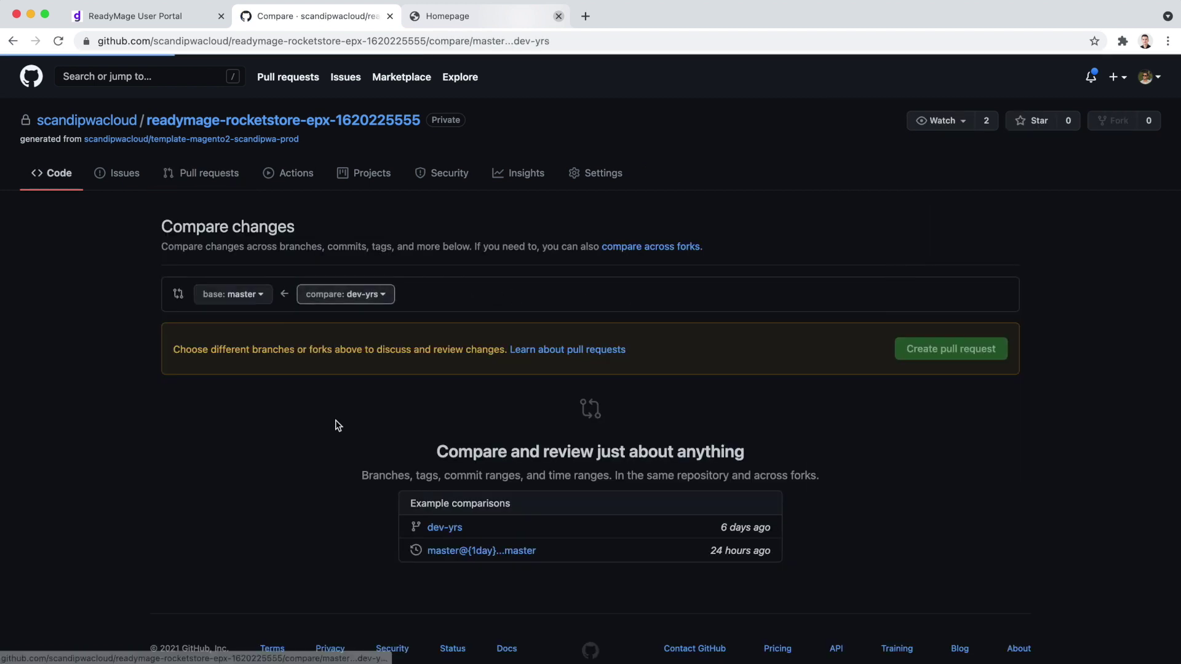
click(984, 349)
text(Header background and )
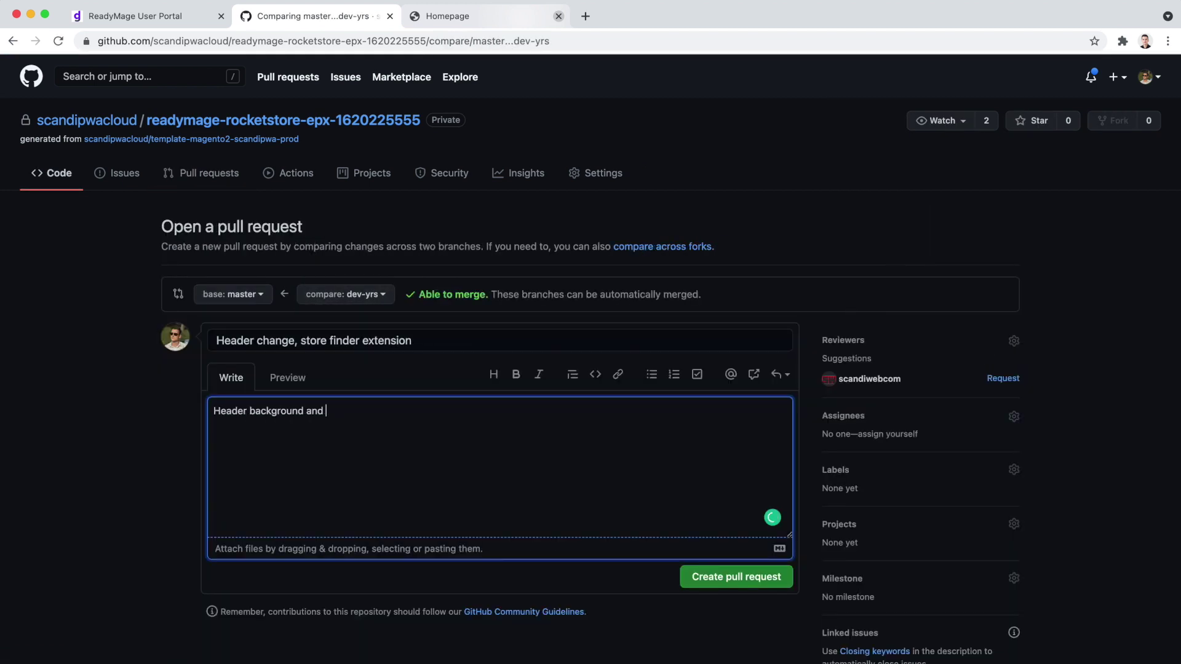
text(store locator)
click(737, 576)
Merge the pull request into master and confirm the merge.
click(271, 593)
click(270, 593)
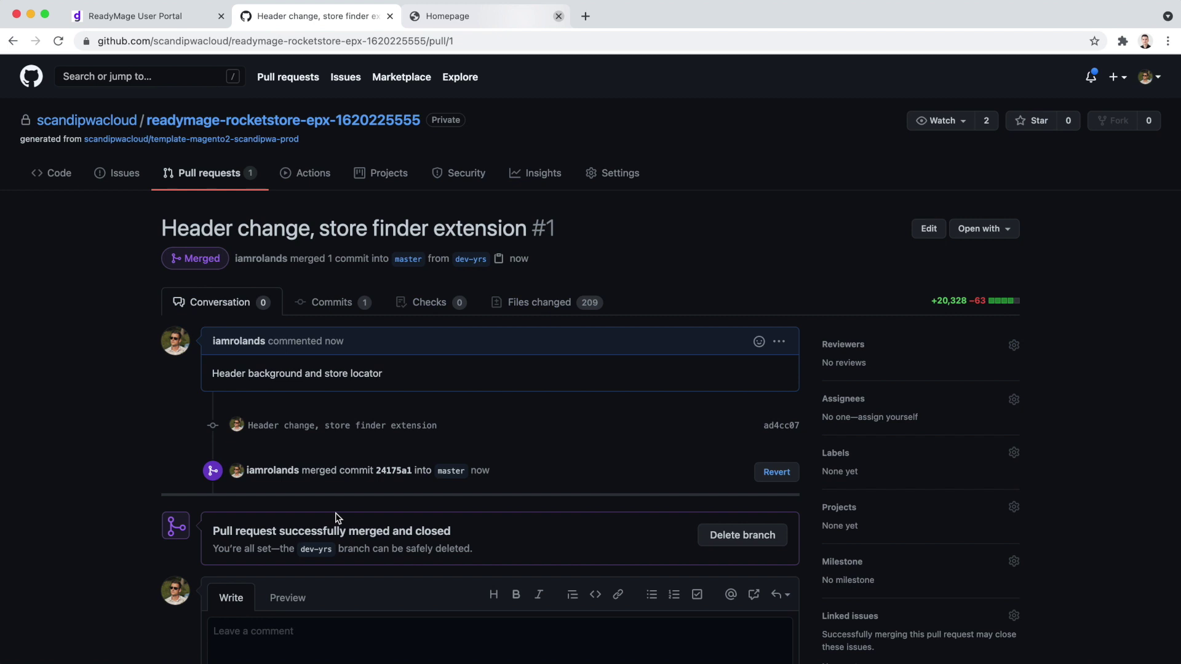
key(super+1)
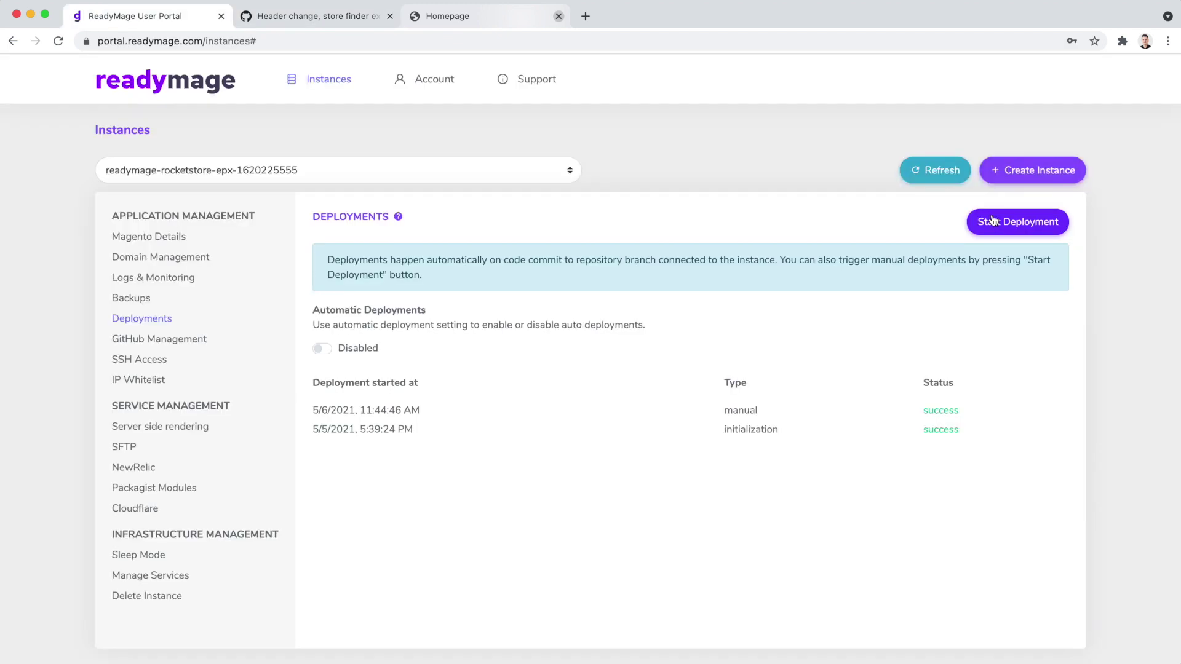
Start a manual deployment, then reload the production storefront to check the result.
click(992, 220)
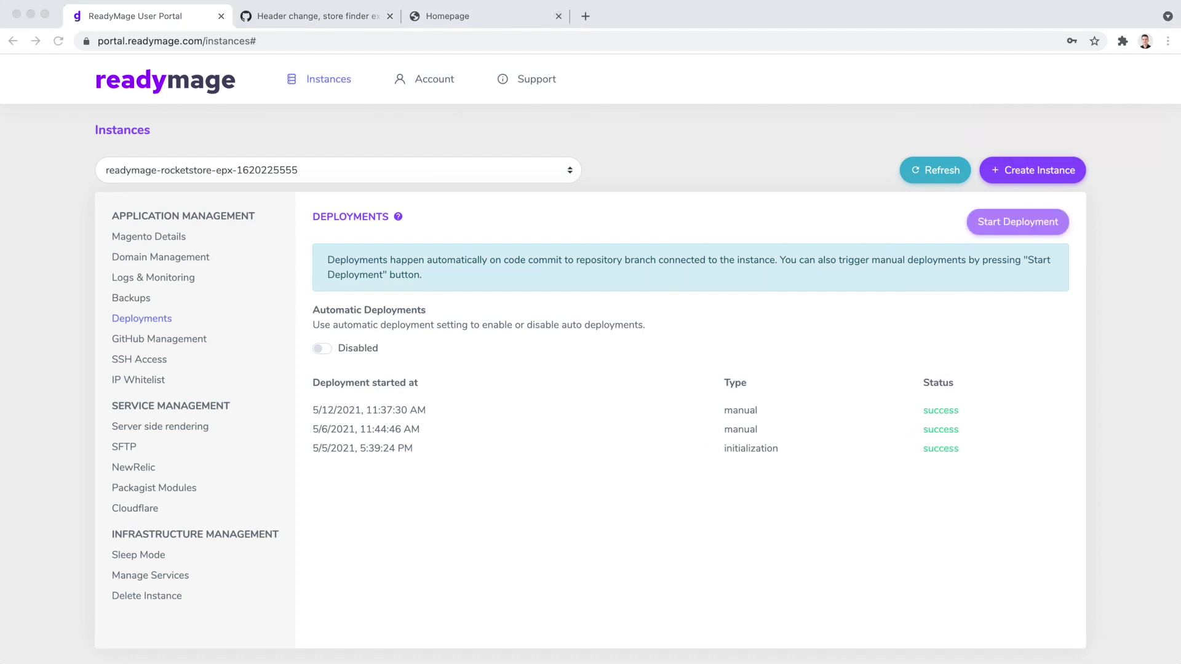
click(481, 27)
key(super+r)
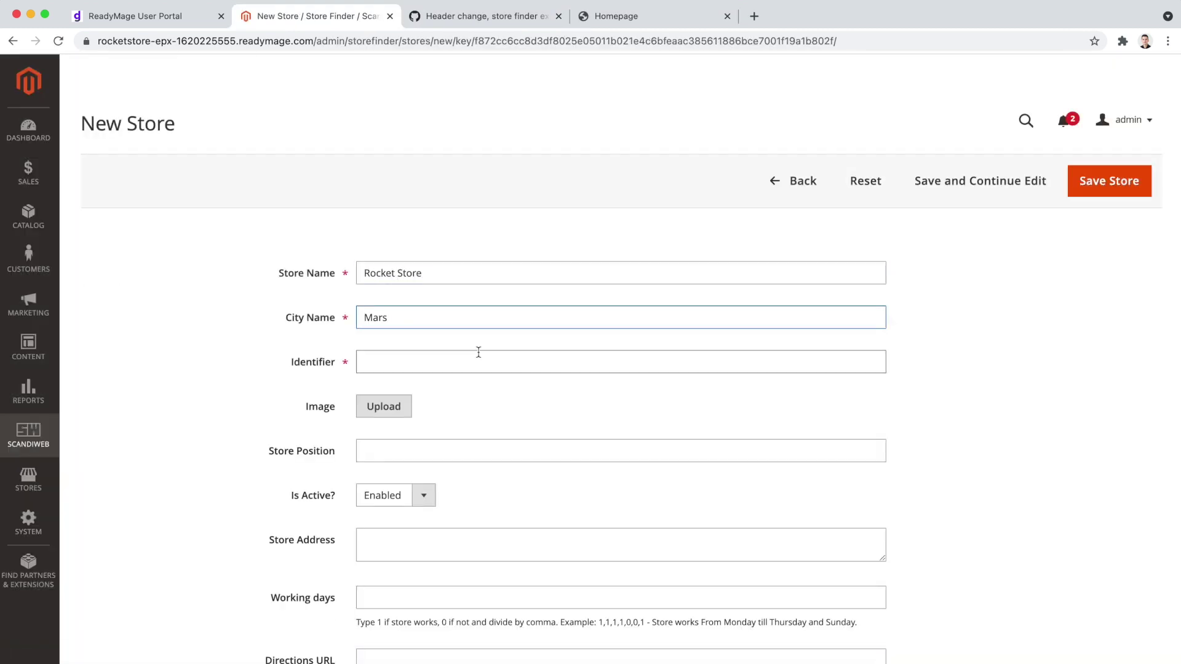
Give the new store the identifier 'rocketstore' and save it.
click(479, 355)
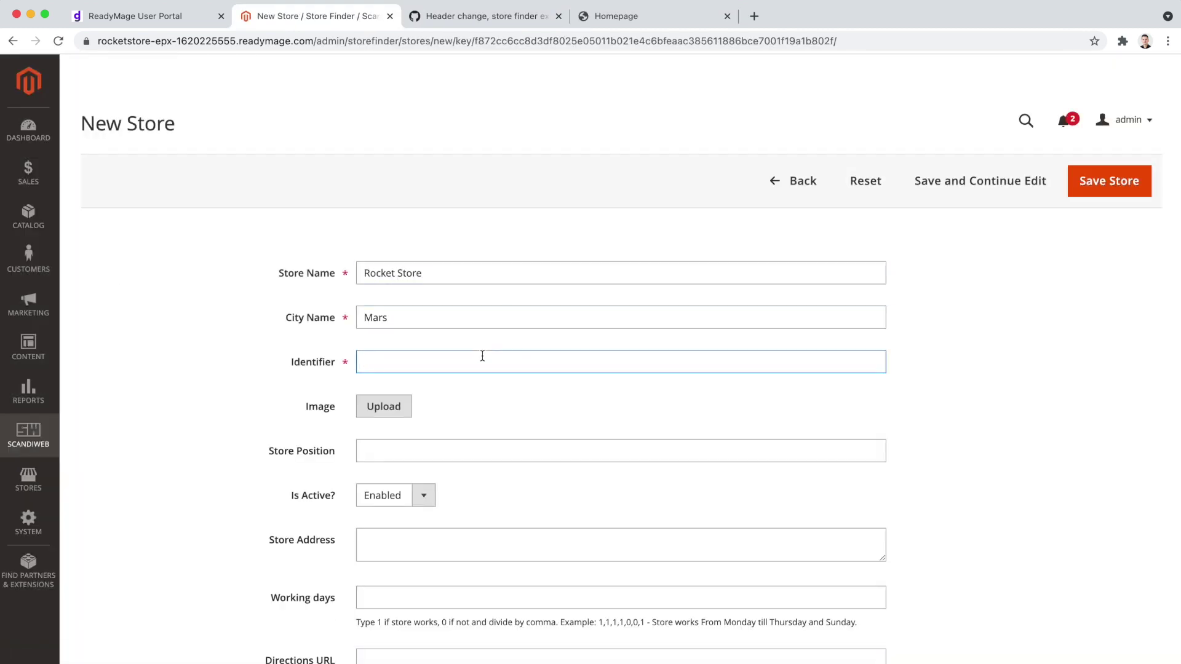
text(rocketstore)
scroll(470, 374, down, 3)
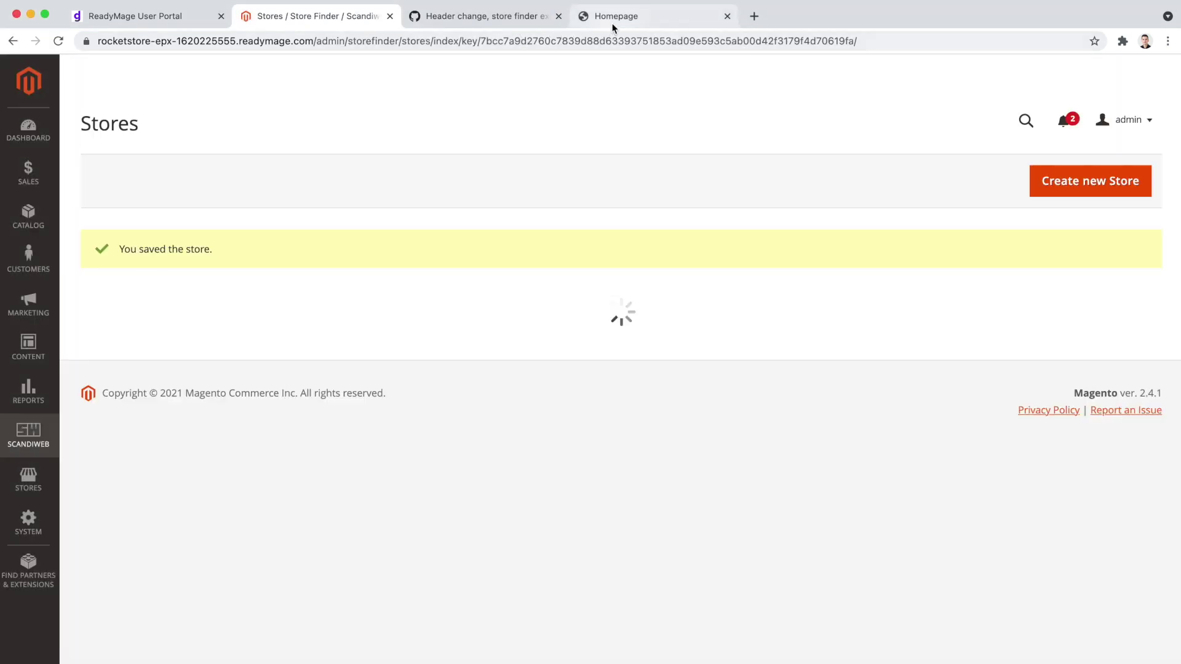
click(615, 16)
Show Rocket Store on the storefront's /stores map, then view the portal's server-side rendering settings.
click(518, 39)
text(stores)
key(Return)
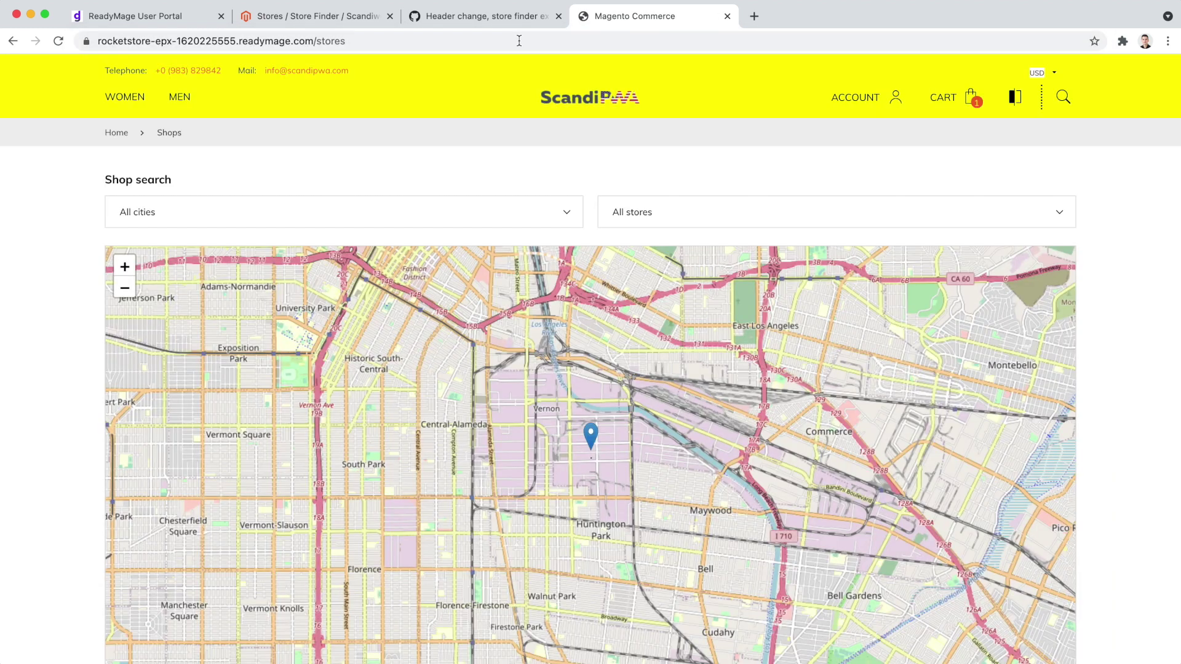
click(544, 214)
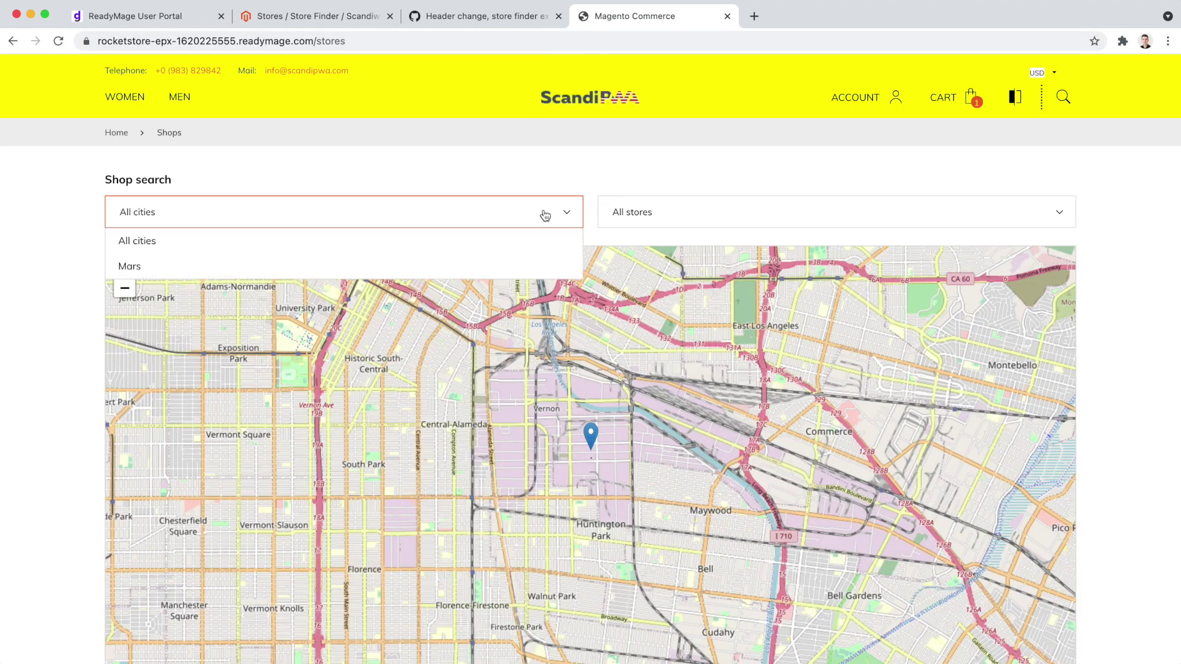
click(686, 216)
click(661, 265)
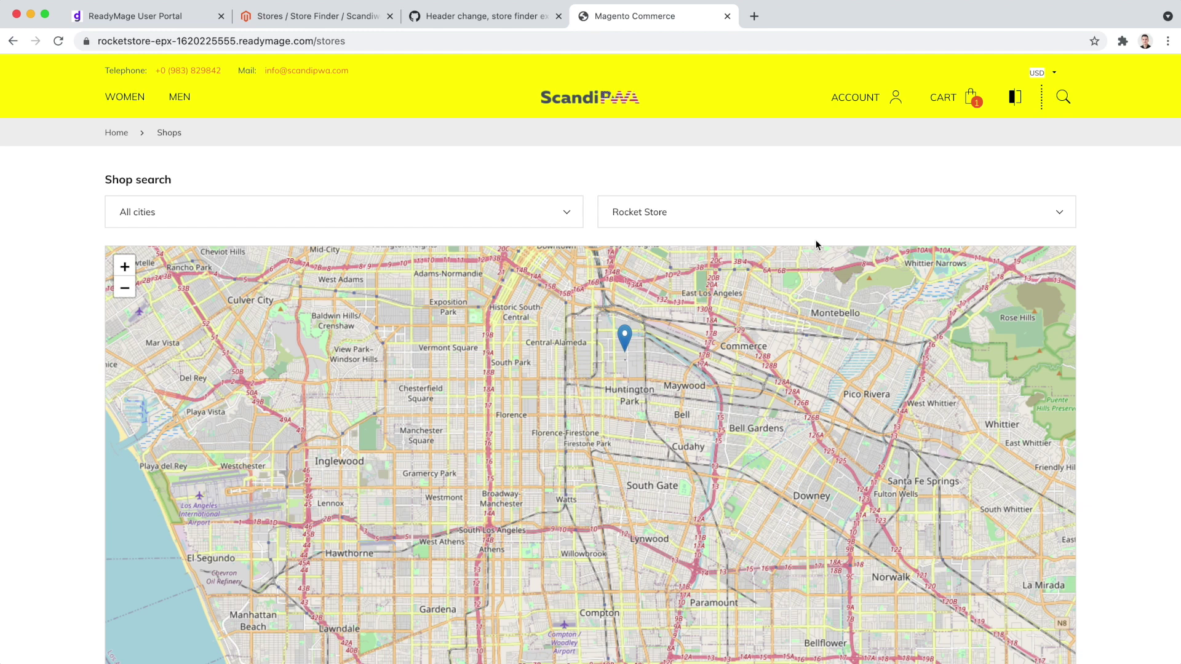
key(super+1)
click(199, 429)
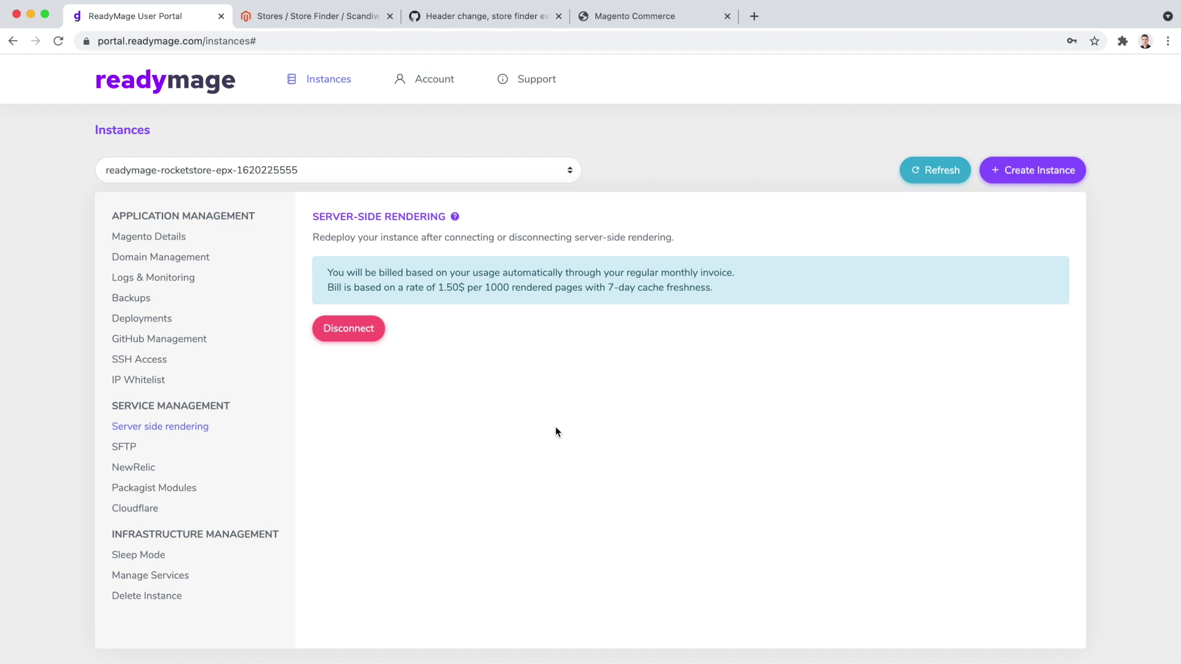
Submit a Domain Management change request for the new domain rocketstore.com.
click(203, 258)
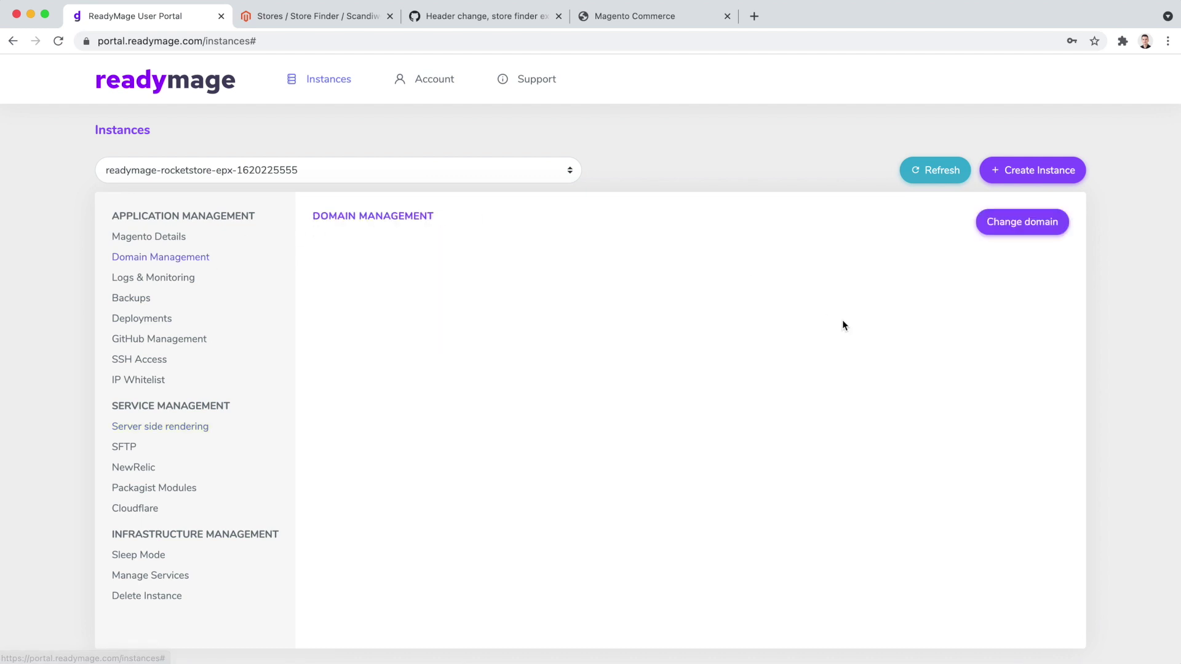
click(1002, 219)
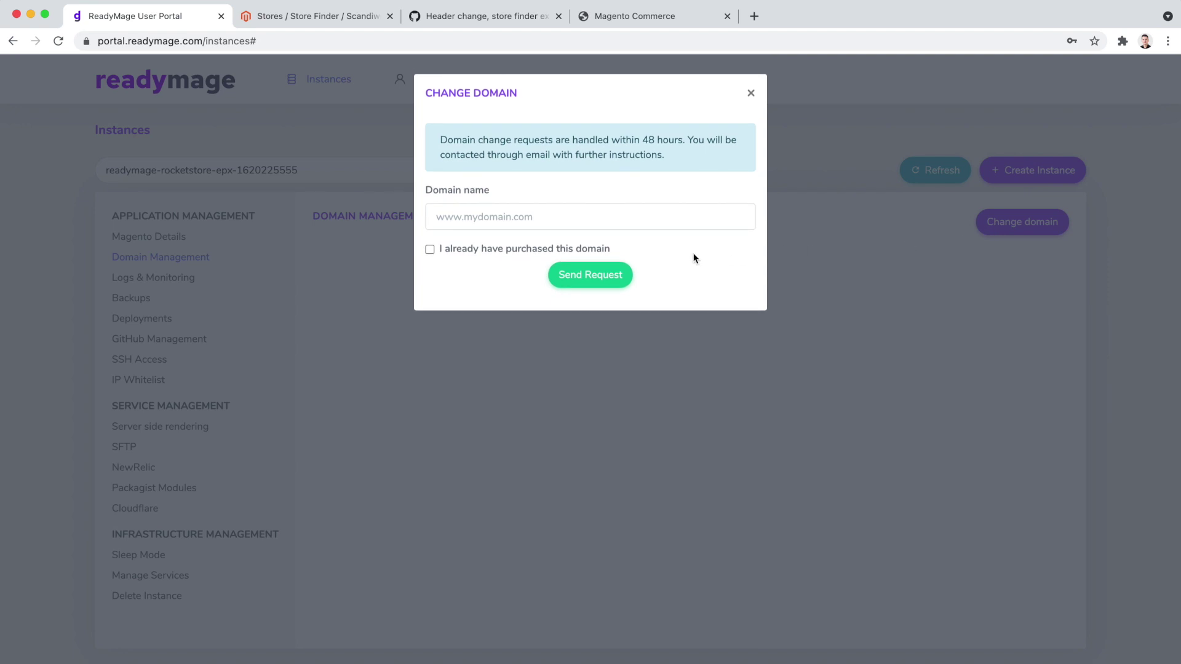
click(618, 219)
text(rocke)
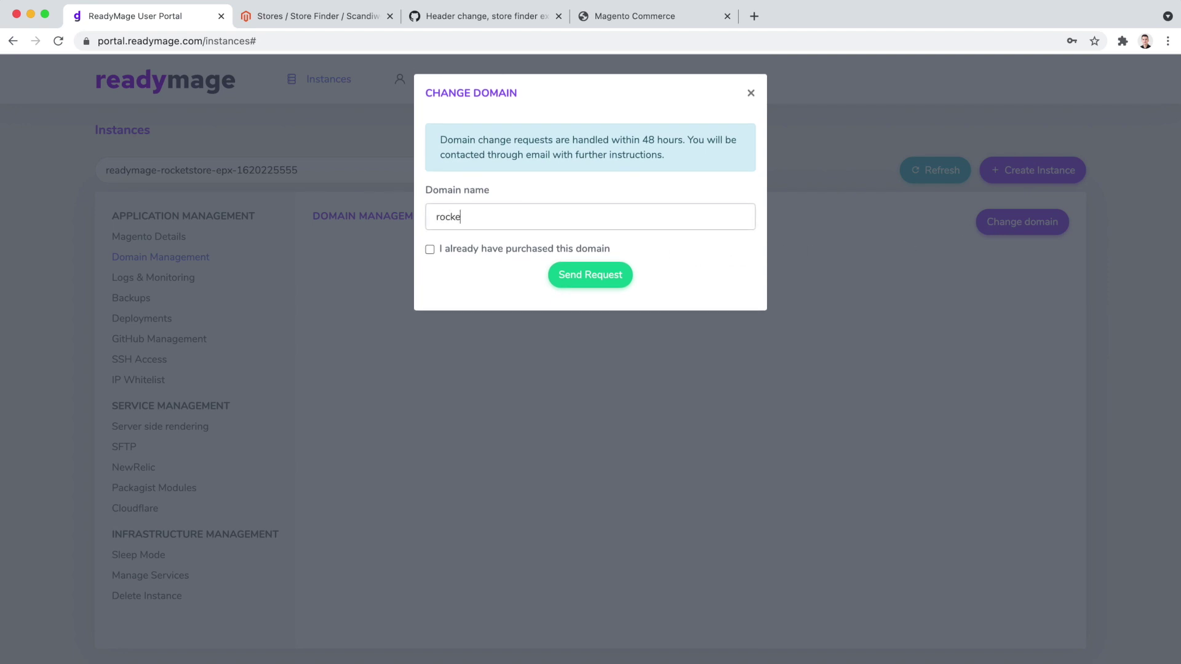
text(tstore.com)
click(618, 285)
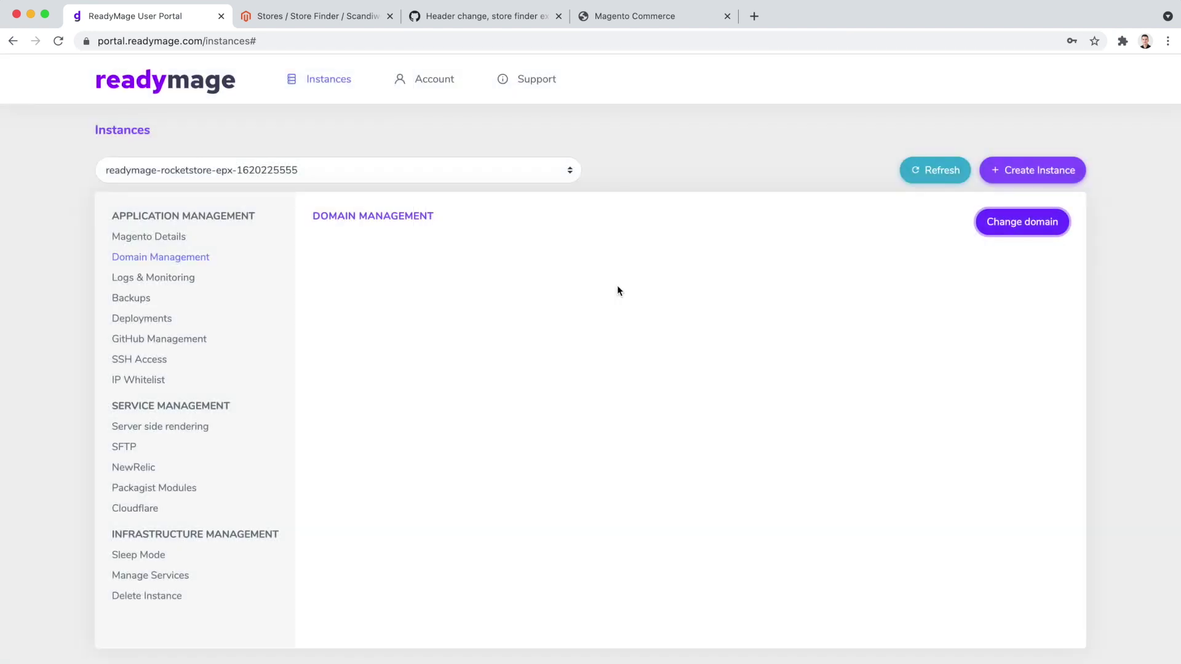